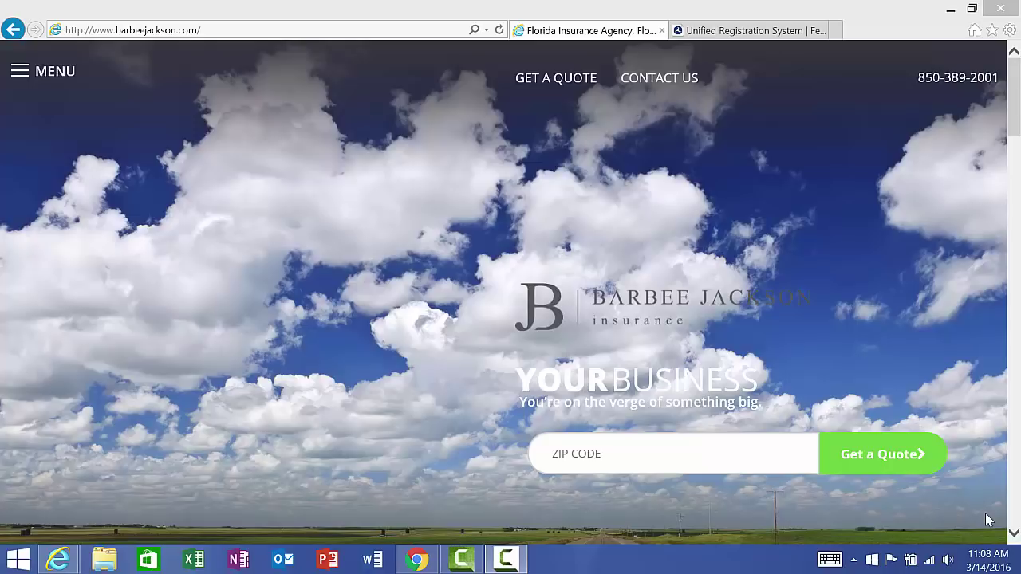
Step: Open the FMCSA Unified Registration System page and start the URS online application
{"action": "left_click", "coordinate": [728, 31]}
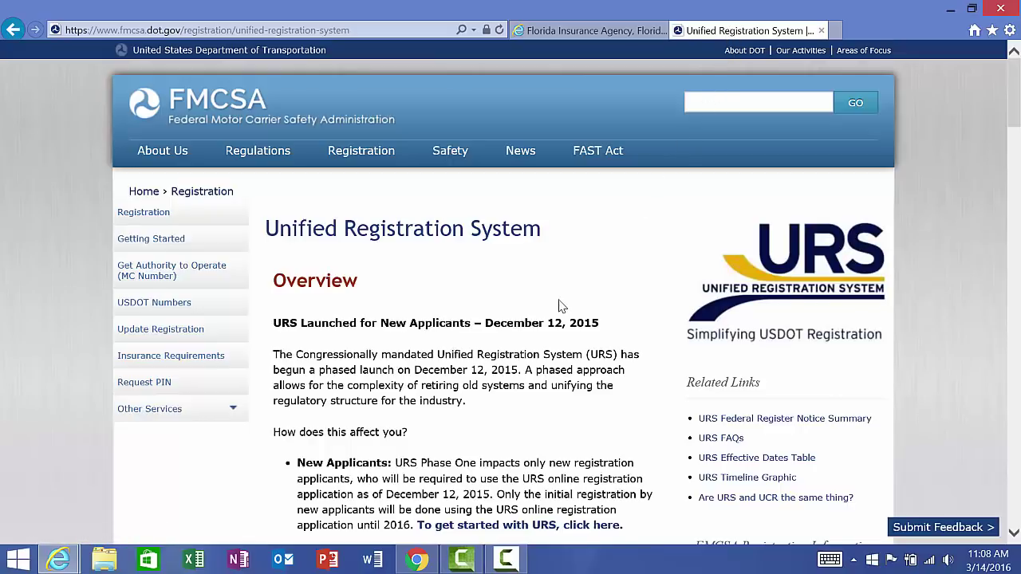
{"action": "scroll", "coordinate": [560, 301], "scroll_direction": "down", "scroll_amount": 1}
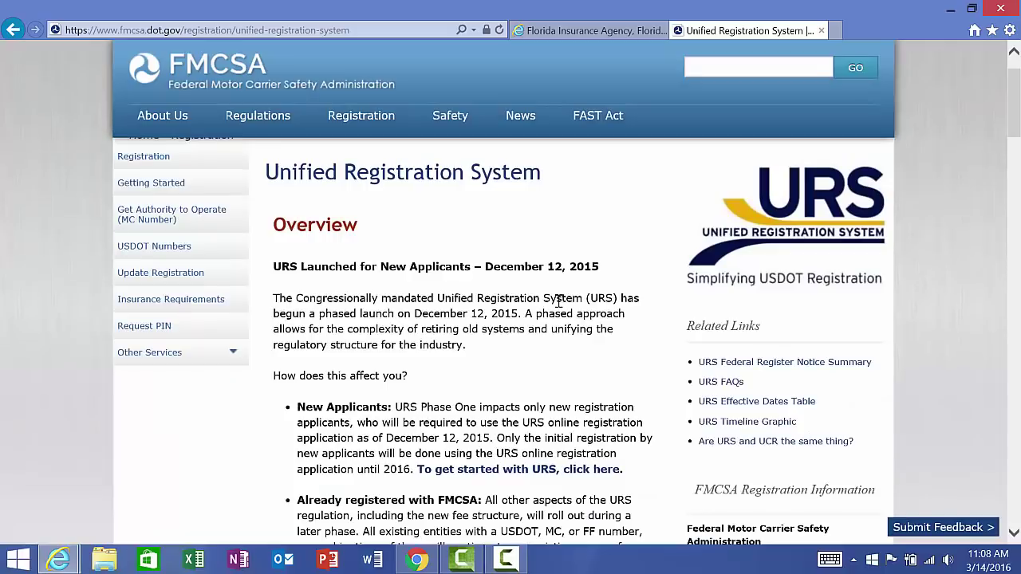
{"action": "left_click", "coordinate": [516, 473]}
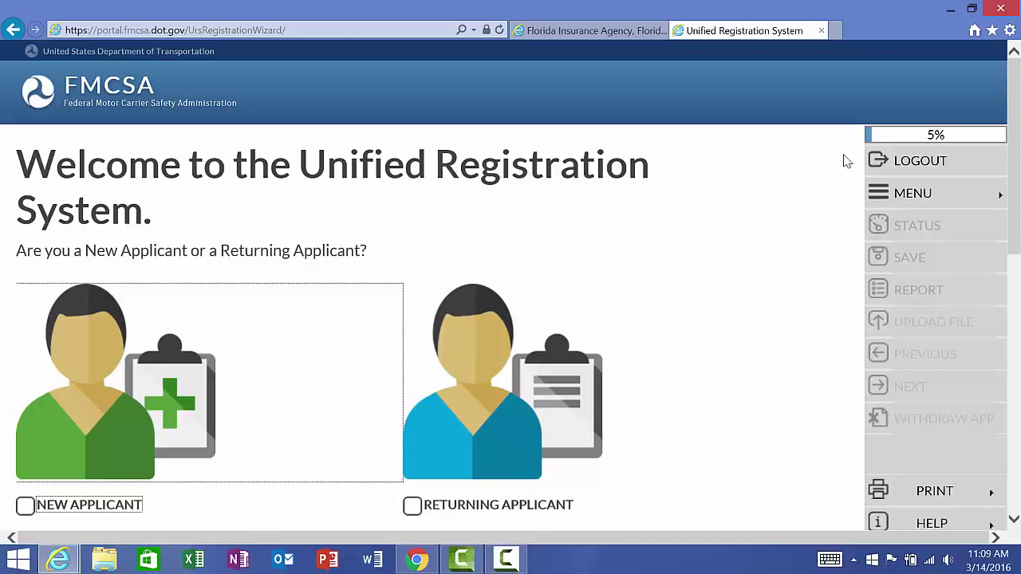
Step: Choose New Applicant and tick the 'I'm not a robot' check
{"action": "mouse_move", "coordinate": [987, 141]}
{"action": "left_click", "coordinate": [26, 507]}
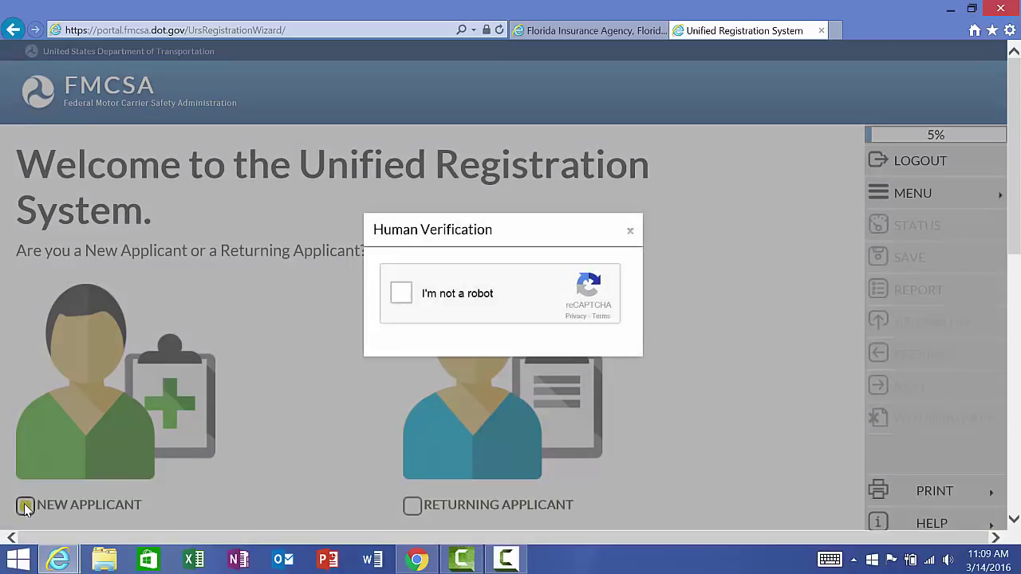
{"action": "left_click", "coordinate": [406, 297]}
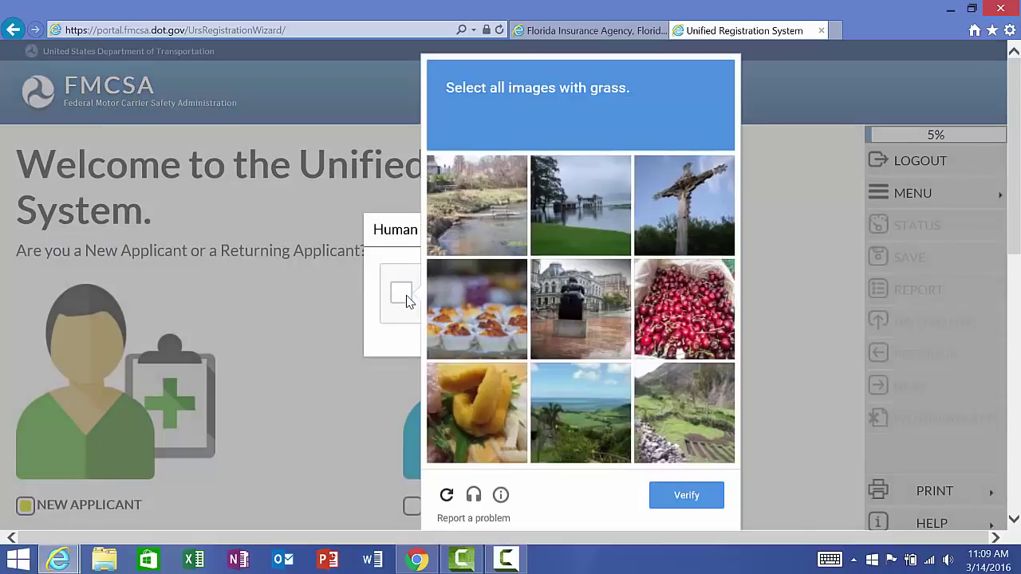
Step: Select the four grass images (river, lake, coast, terraced hillside) and verify the challenge
{"action": "left_click", "coordinate": [482, 226]}
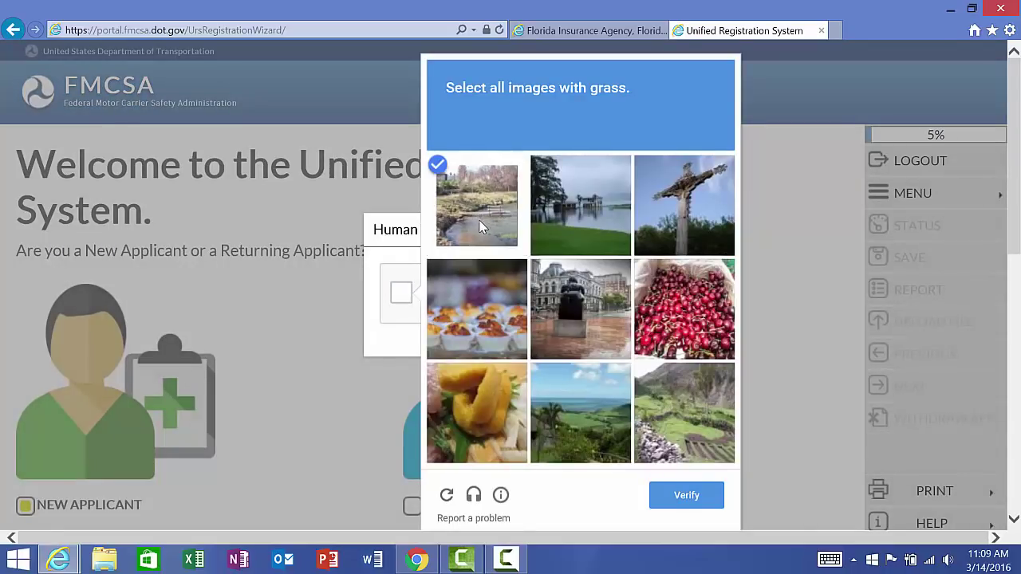
{"action": "left_click", "coordinate": [584, 213]}
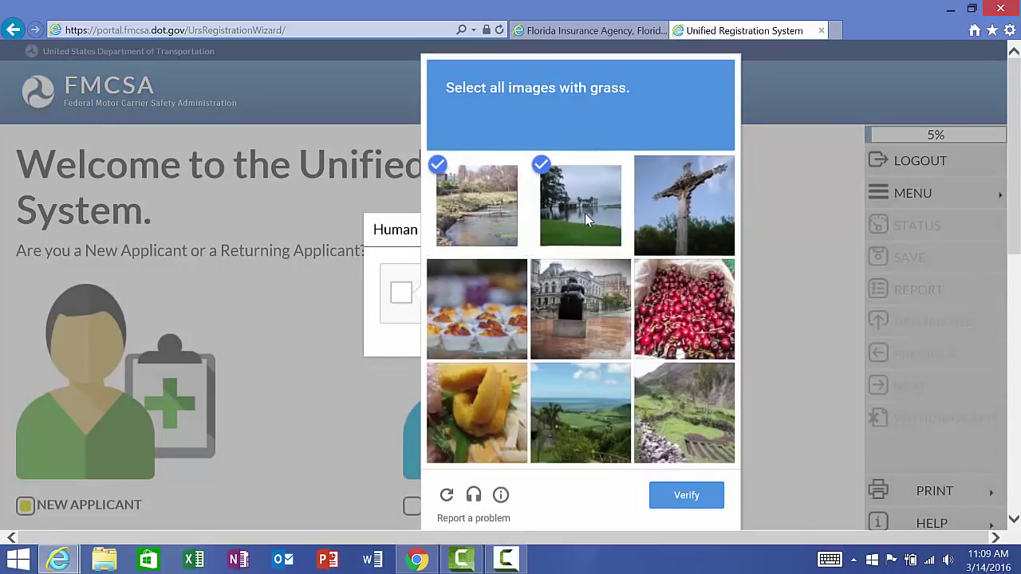
{"action": "left_click", "coordinate": [567, 407]}
{"action": "left_click", "coordinate": [659, 413]}
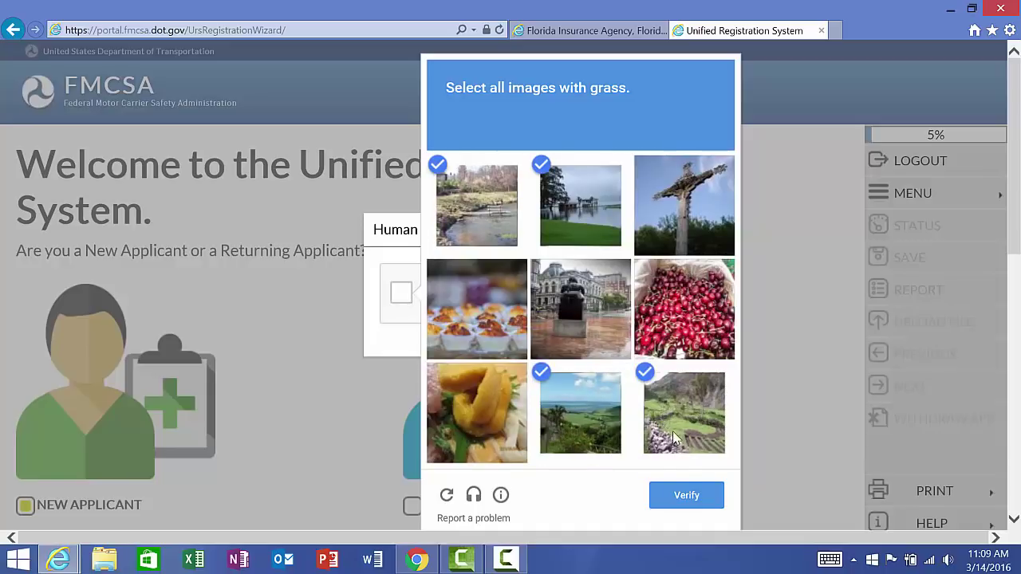
{"action": "left_click", "coordinate": [689, 496]}
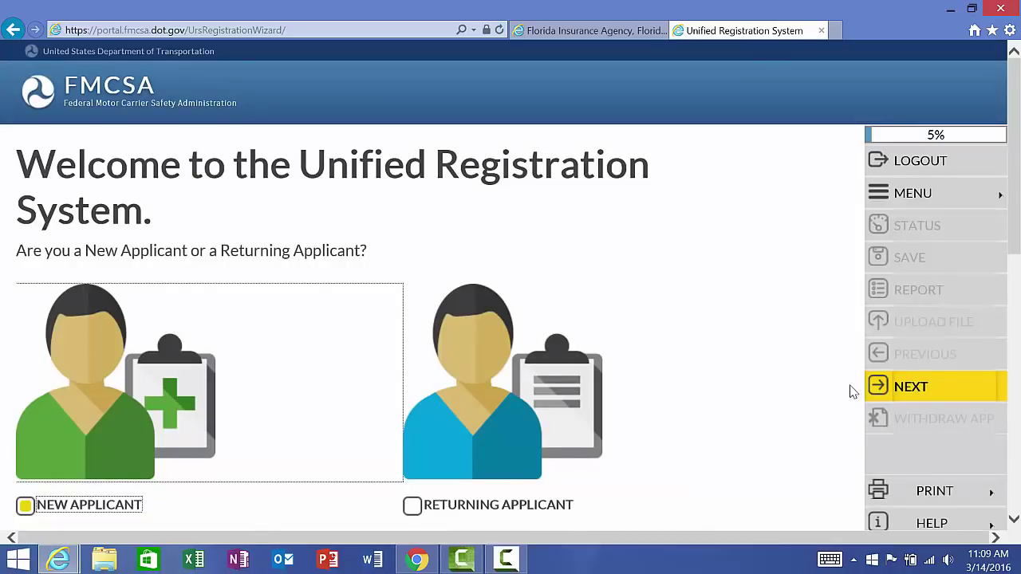
Step: Advance to the 'How to Navigate URS Online Application' page and read through it
{"action": "left_click", "coordinate": [904, 391]}
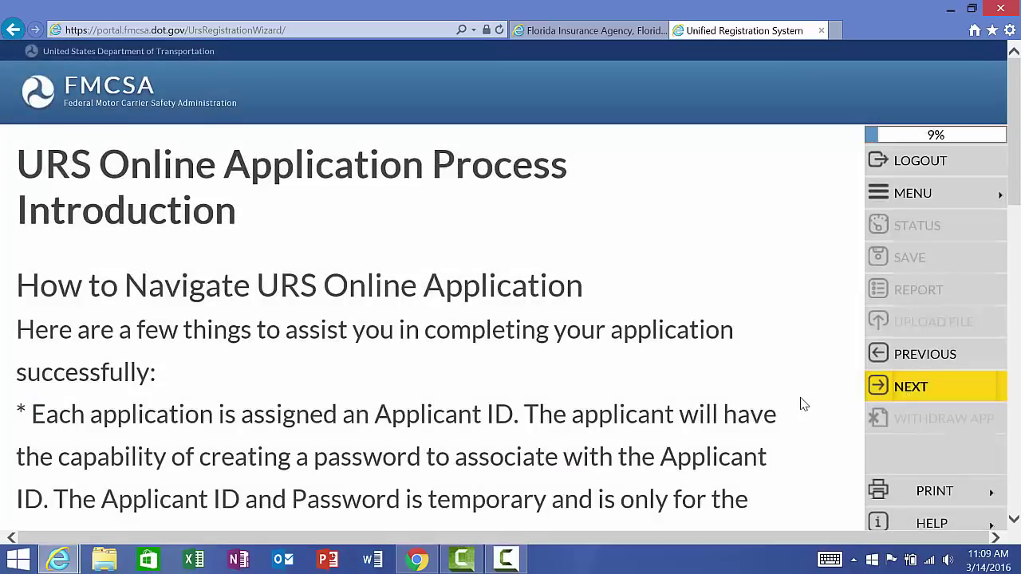
{"action": "scroll", "coordinate": [804, 405], "scroll_direction": "down", "scroll_amount": 3}
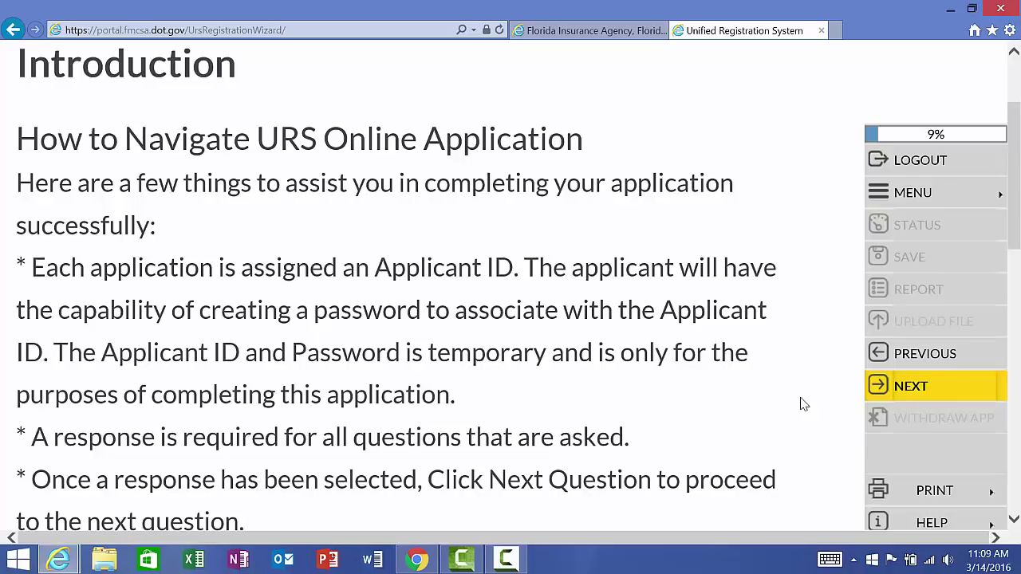
{"action": "scroll", "coordinate": [803, 404], "scroll_direction": "down", "scroll_amount": 1}
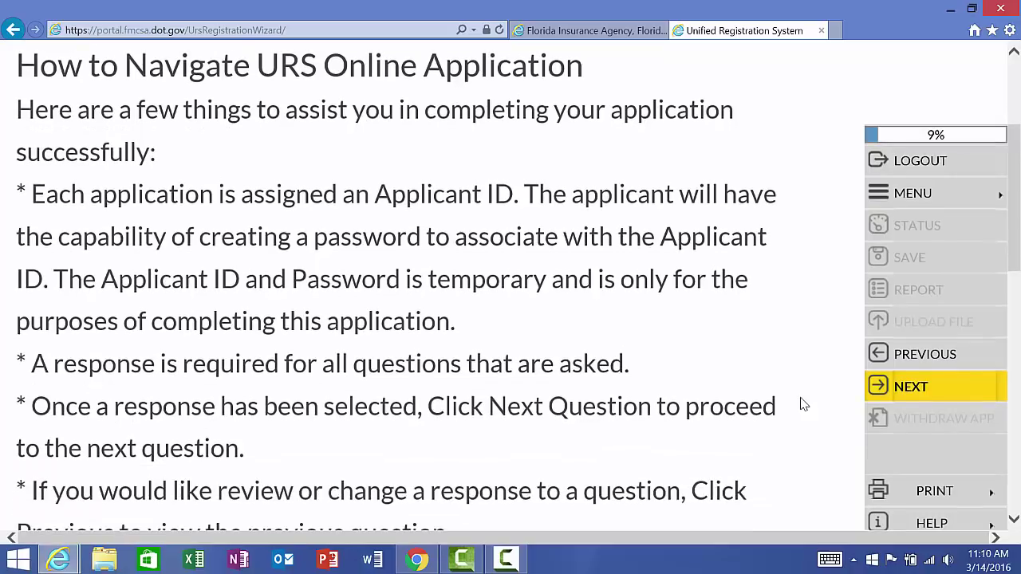
{"action": "scroll", "coordinate": [803, 405], "scroll_direction": "down", "scroll_amount": 2}
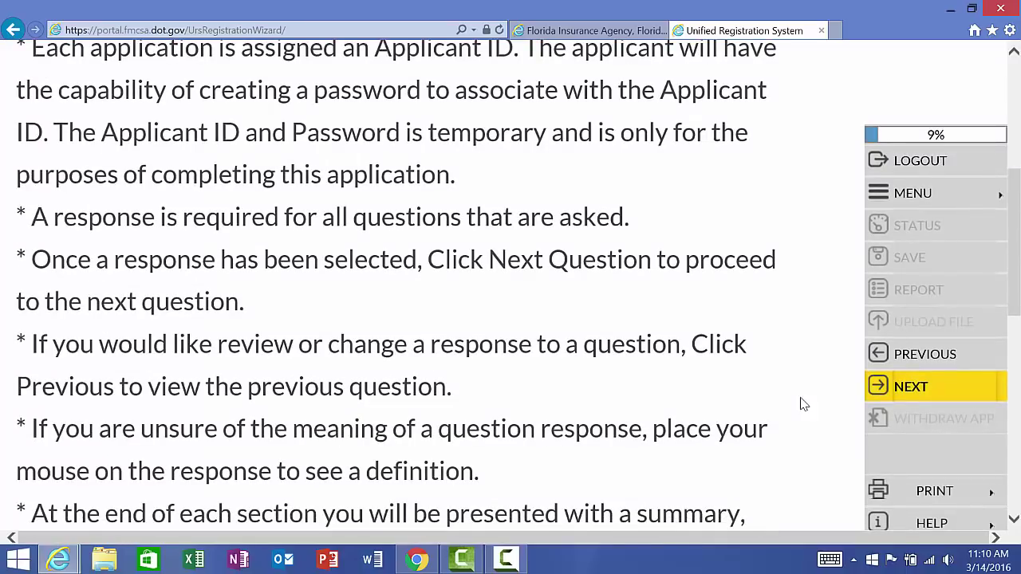
{"action": "scroll", "coordinate": [804, 404], "scroll_direction": "down", "scroll_amount": 2}
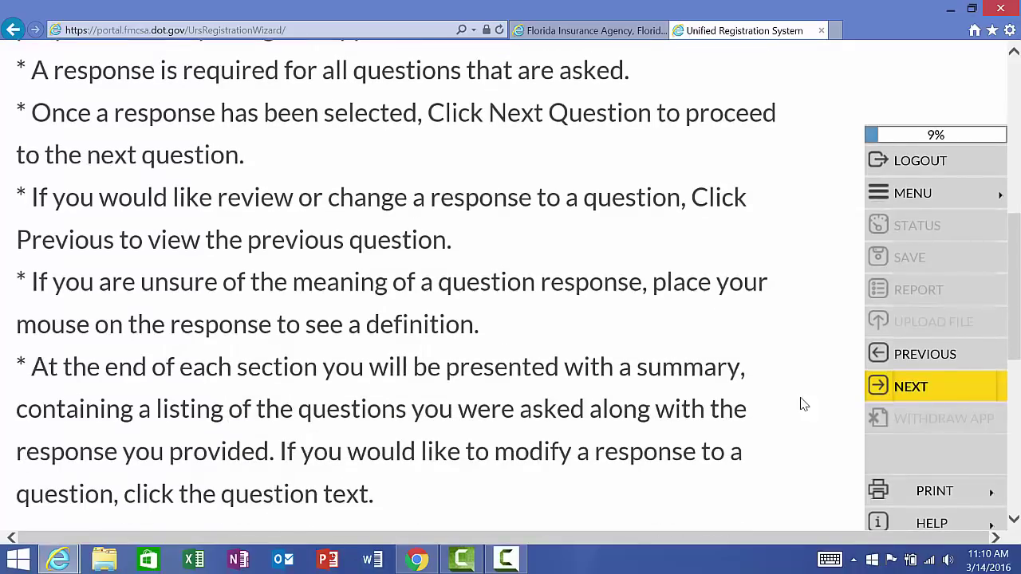
{"action": "scroll", "coordinate": [803, 405], "scroll_direction": "down", "scroll_amount": 1}
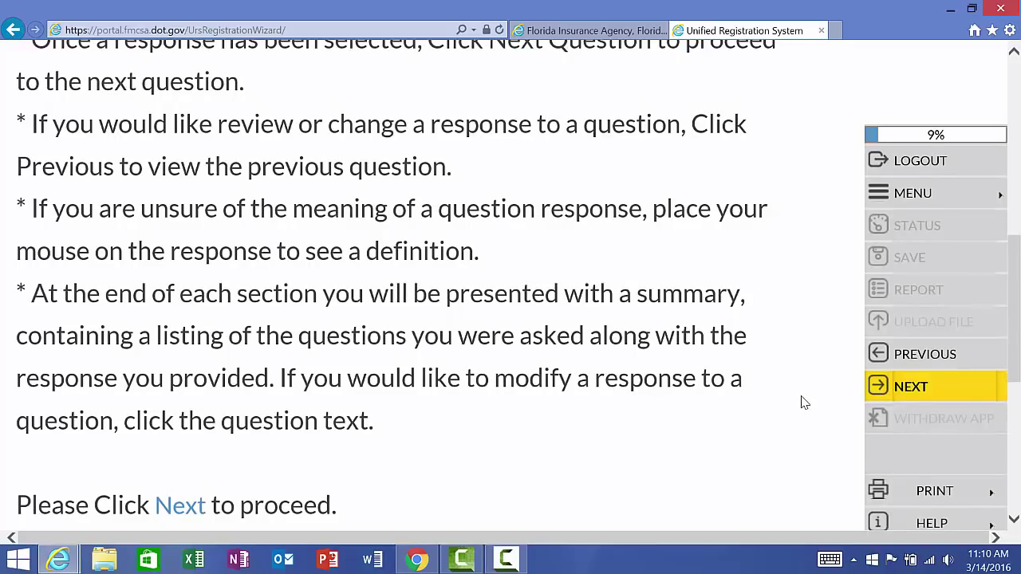
Step: Advance to the Required Information page and read the EIN/SSN, D&B and officers list
{"action": "left_click", "coordinate": [887, 389]}
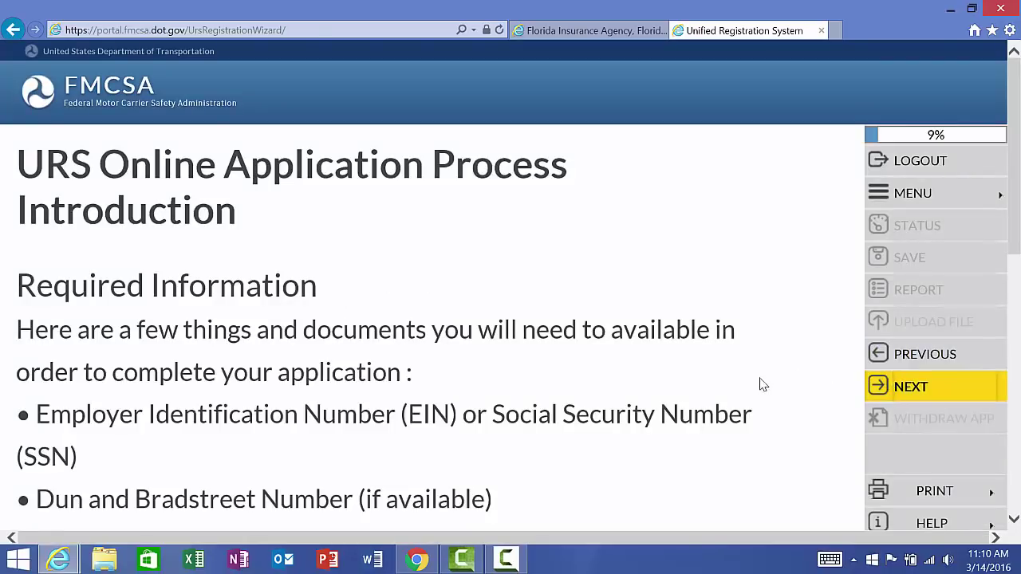
{"action": "scroll", "coordinate": [722, 375], "scroll_direction": "down", "scroll_amount": 2}
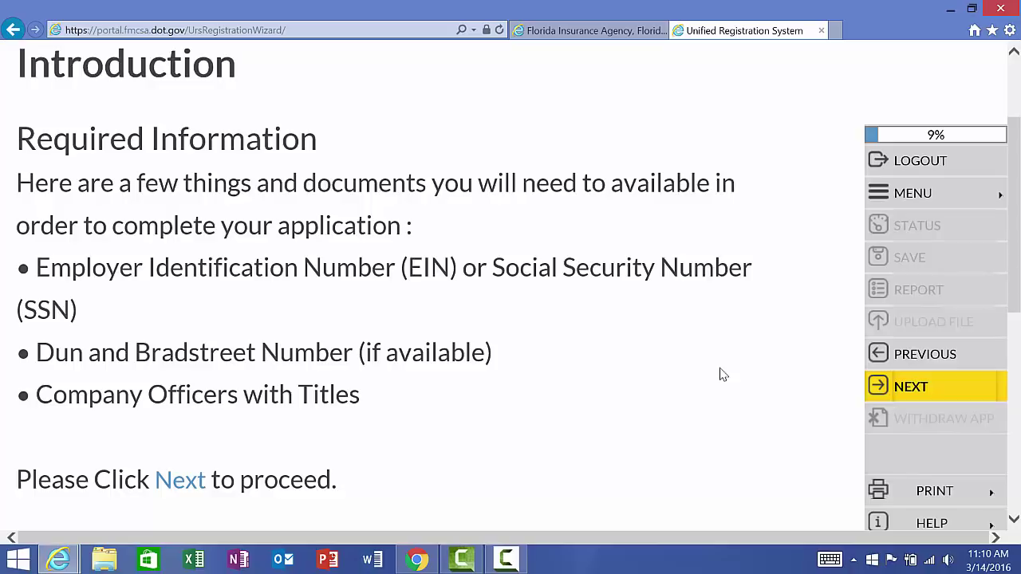
Step: Pass the Financial Responsibility and Process Agent notices to the Active USDOT Number notice
{"action": "left_click", "coordinate": [898, 391]}
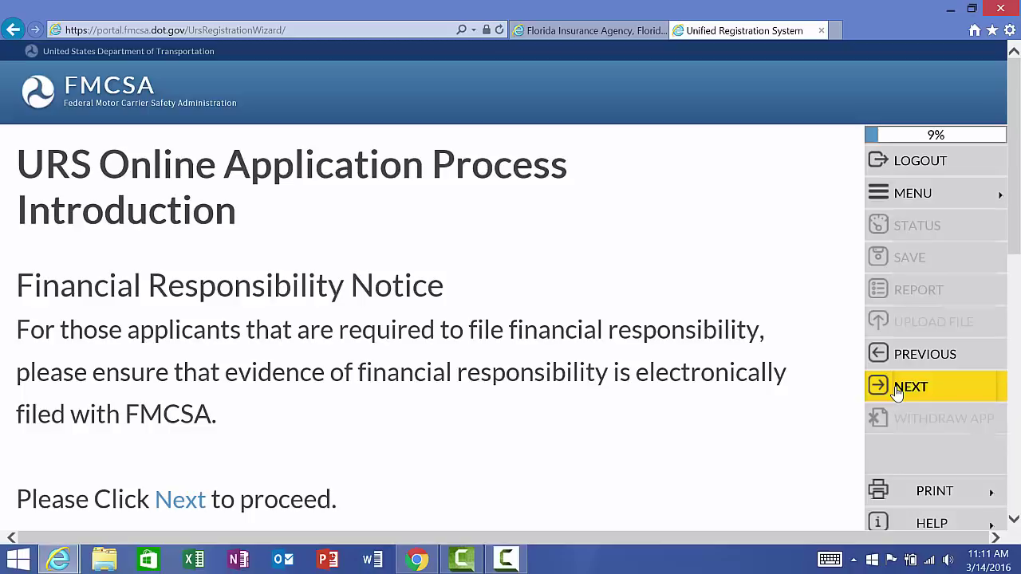
{"action": "left_click", "coordinate": [898, 391]}
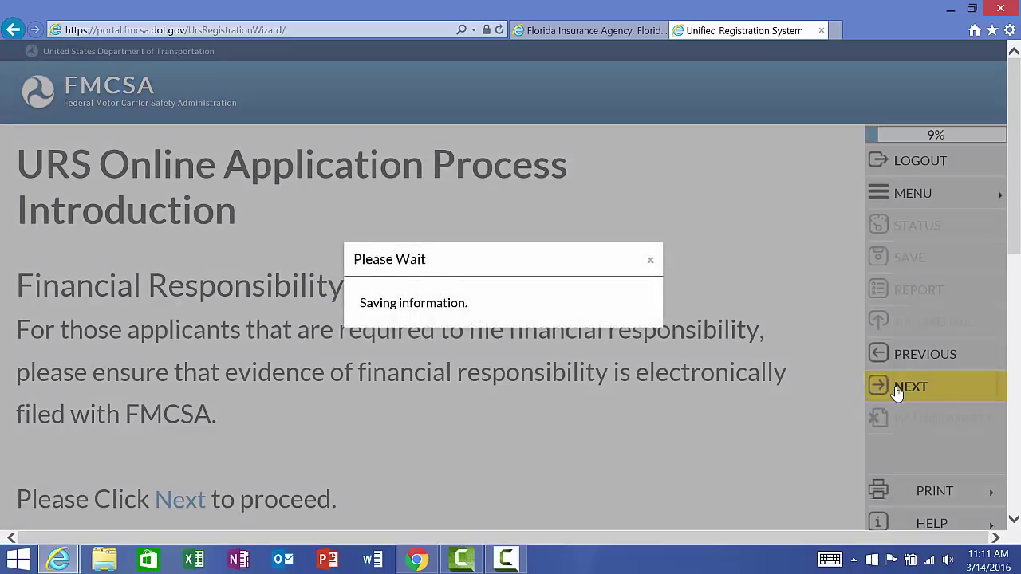
{"action": "scroll", "coordinate": [898, 391], "scroll_direction": "down", "scroll_amount": 2}
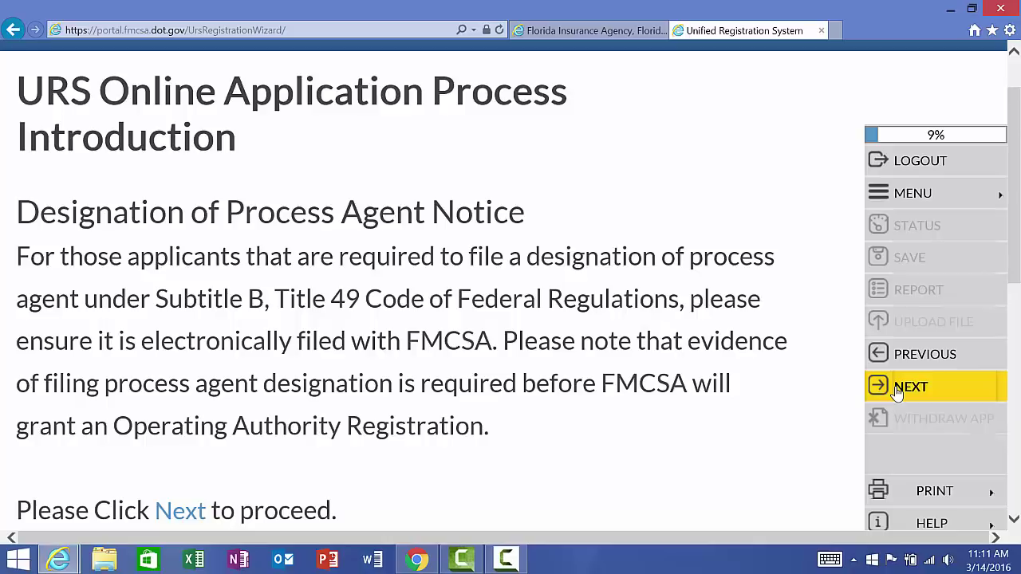
{"action": "left_click", "coordinate": [898, 394]}
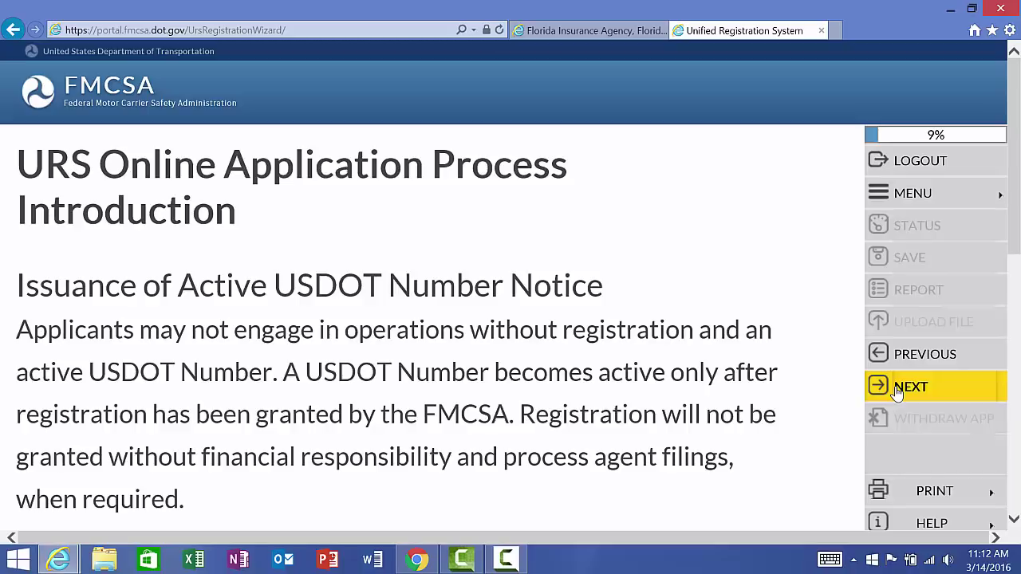
Step: Advance to the Certifications and Oaths Signature Notice and read who may sign
{"action": "left_click", "coordinate": [897, 391]}
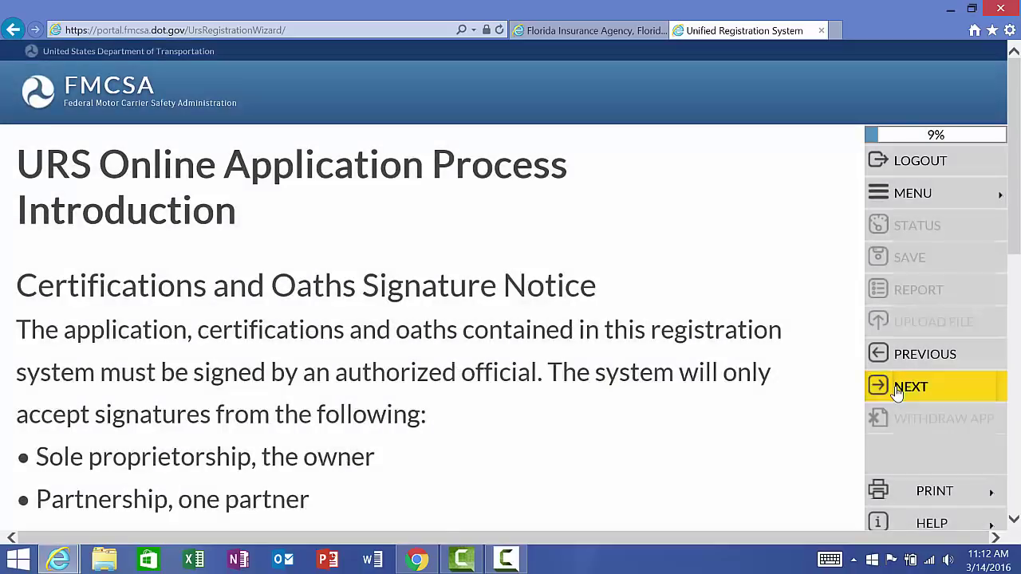
{"action": "scroll", "coordinate": [897, 391], "scroll_direction": "down", "scroll_amount": 1}
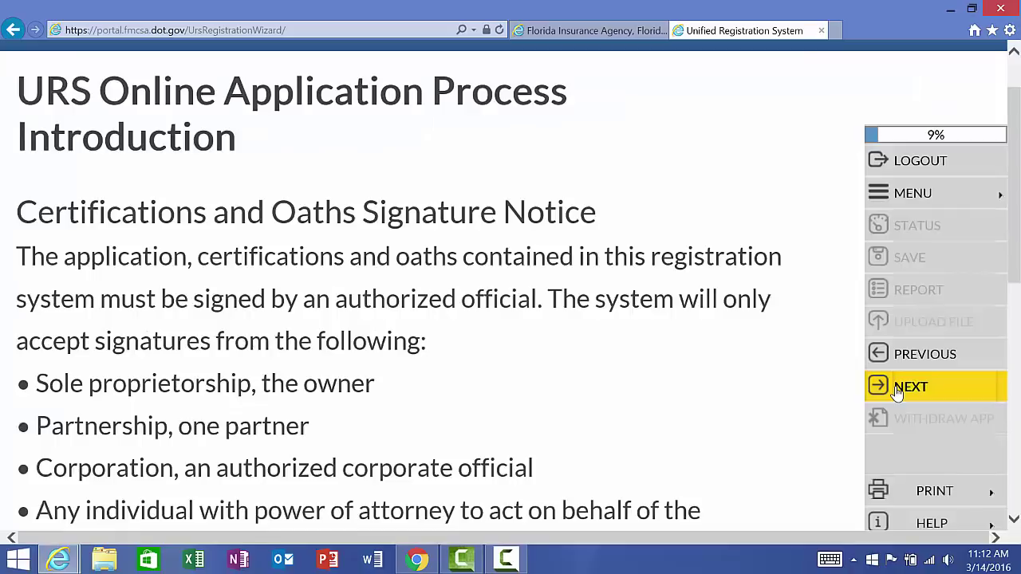
{"action": "scroll", "coordinate": [897, 391], "scroll_direction": "down", "scroll_amount": 1}
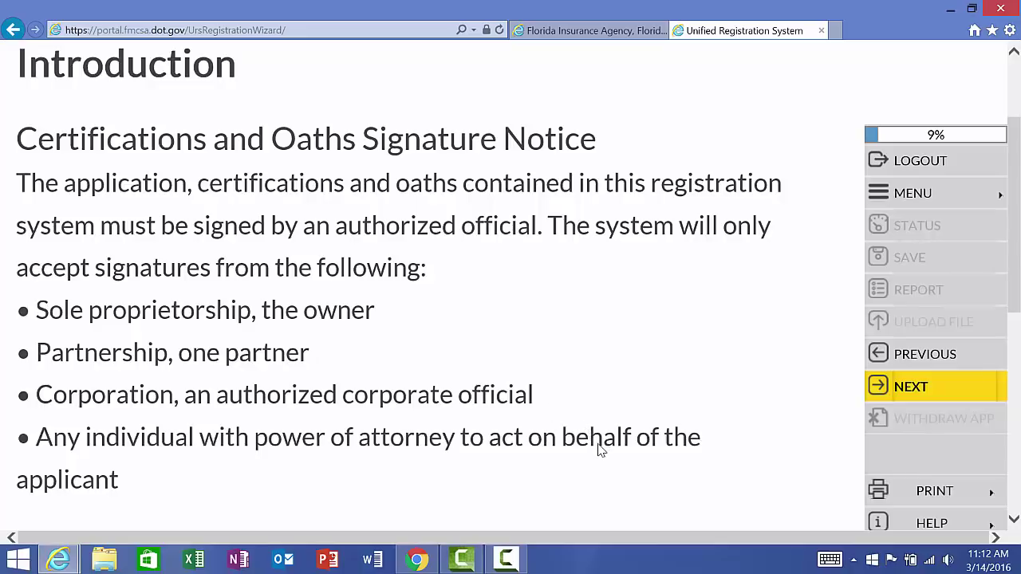
Step: Read the Information Collection Notice and continue to the Application Security page
{"action": "left_click", "coordinate": [895, 389]}
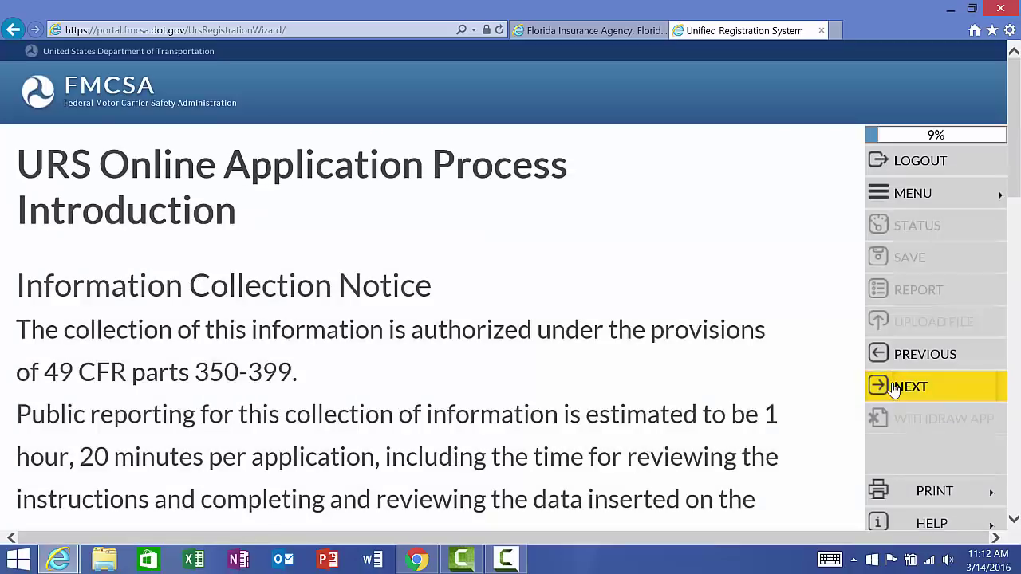
{"action": "scroll", "coordinate": [895, 390], "scroll_direction": "down", "scroll_amount": 1}
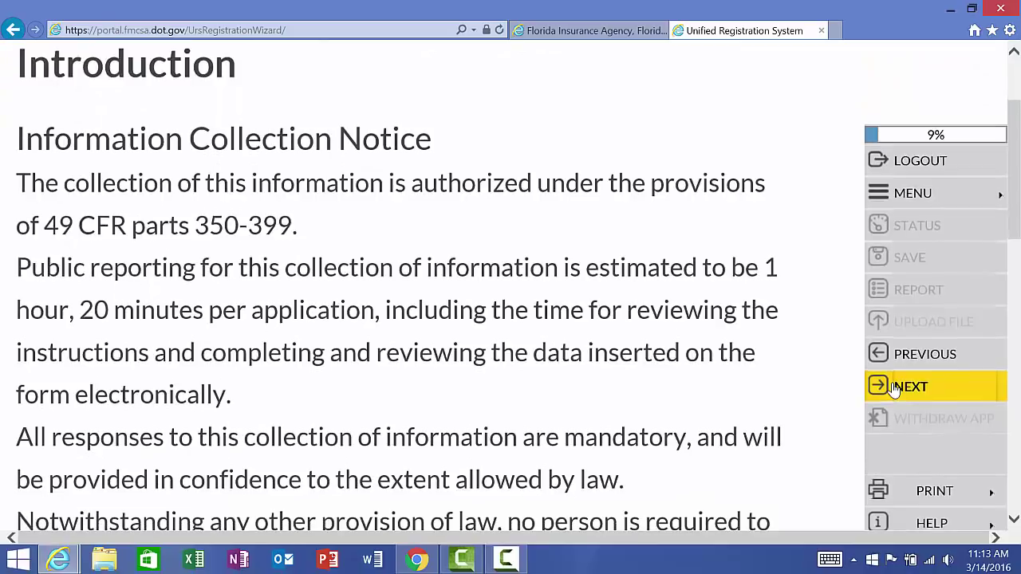
{"action": "scroll", "coordinate": [895, 389], "scroll_direction": "down", "scroll_amount": 1}
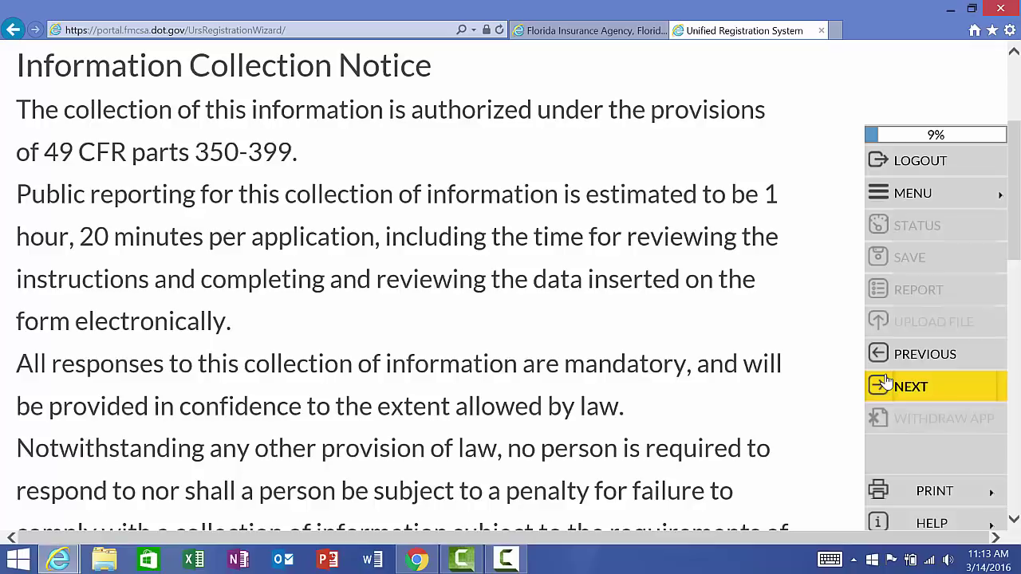
{"action": "scroll", "coordinate": [886, 383], "scroll_direction": "down", "scroll_amount": 3}
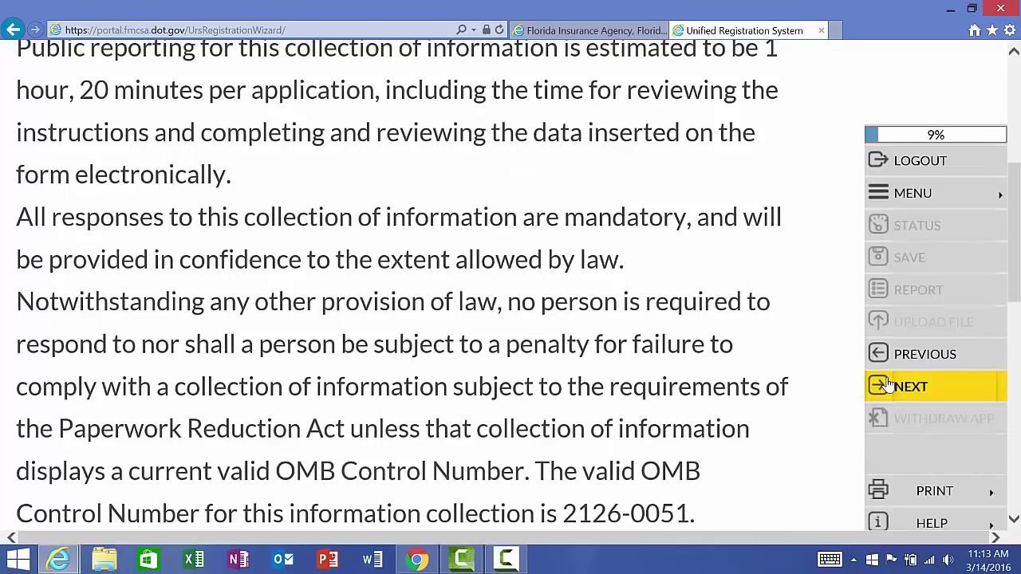
{"action": "left_click", "coordinate": [888, 385]}
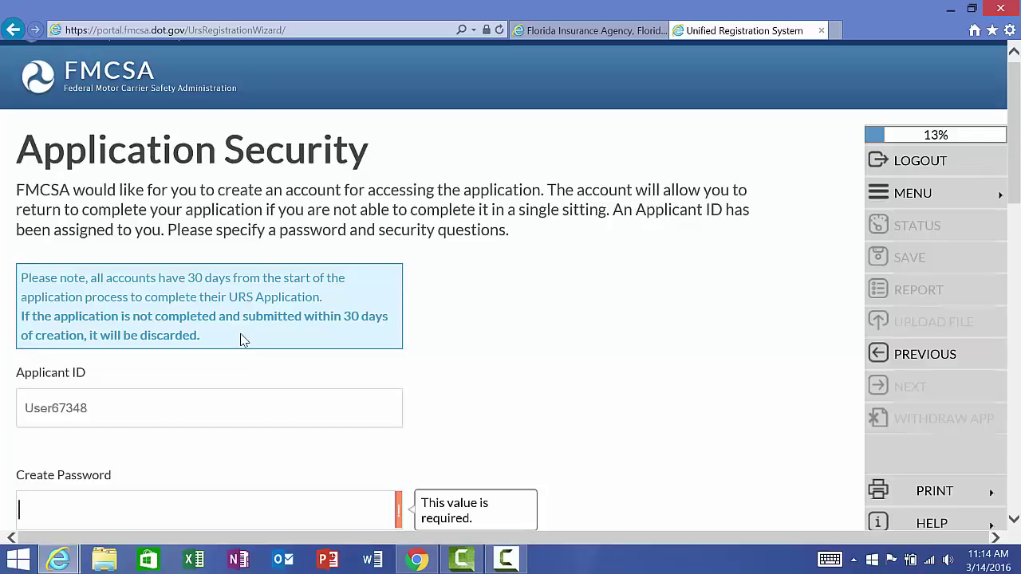
Step: Enter the account password in Create Password and Confirm Password
{"action": "scroll", "coordinate": [243, 341], "scroll_direction": "down", "scroll_amount": 1}
{"action": "scroll", "coordinate": [244, 341], "scroll_direction": "down", "scroll_amount": 1}
{"action": "scroll", "coordinate": [243, 341], "scroll_direction": "down", "scroll_amount": 2}
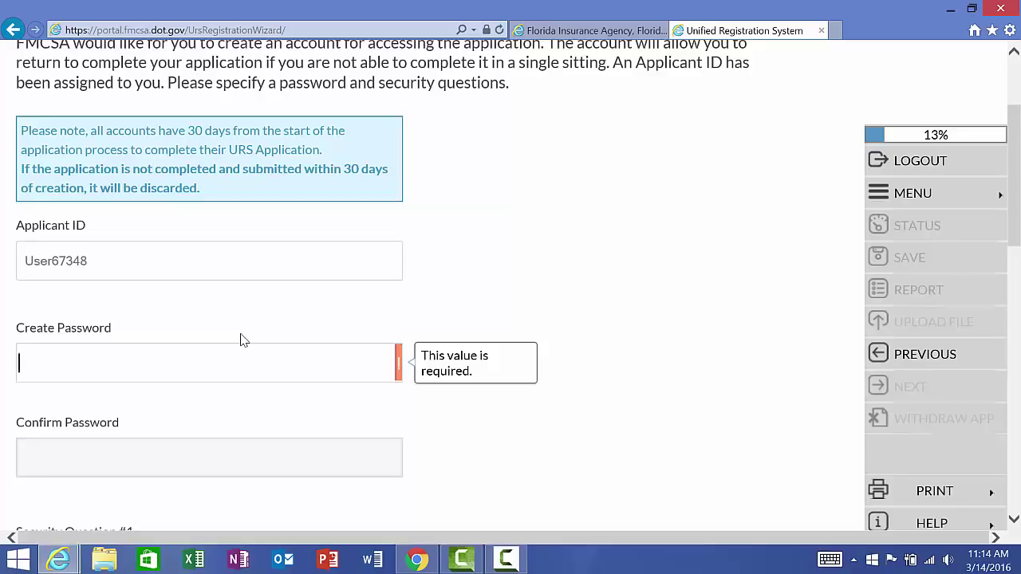
{"action": "type", "text": "abcdefghi"}
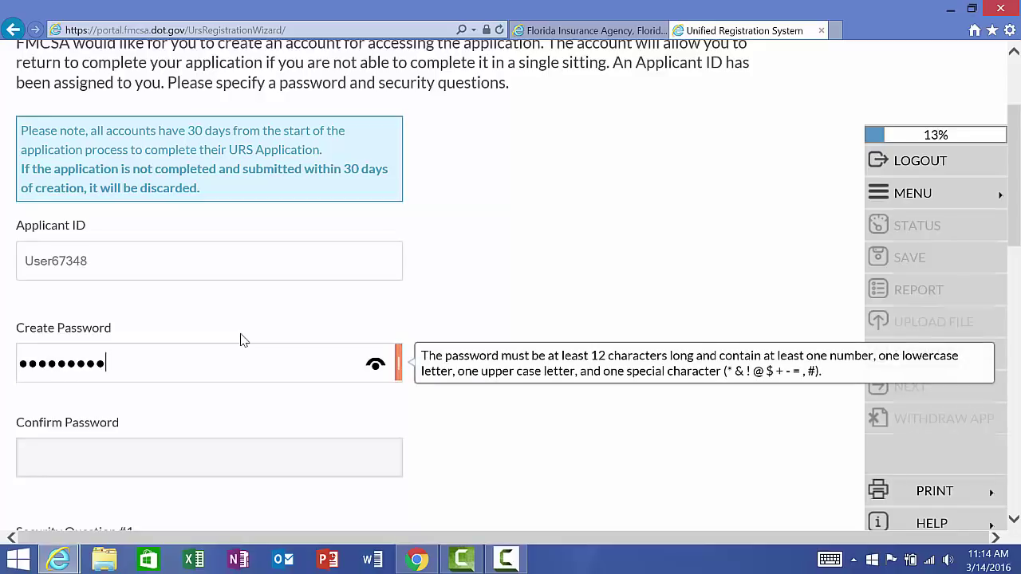
{"action": "type", "text": "jkl"}
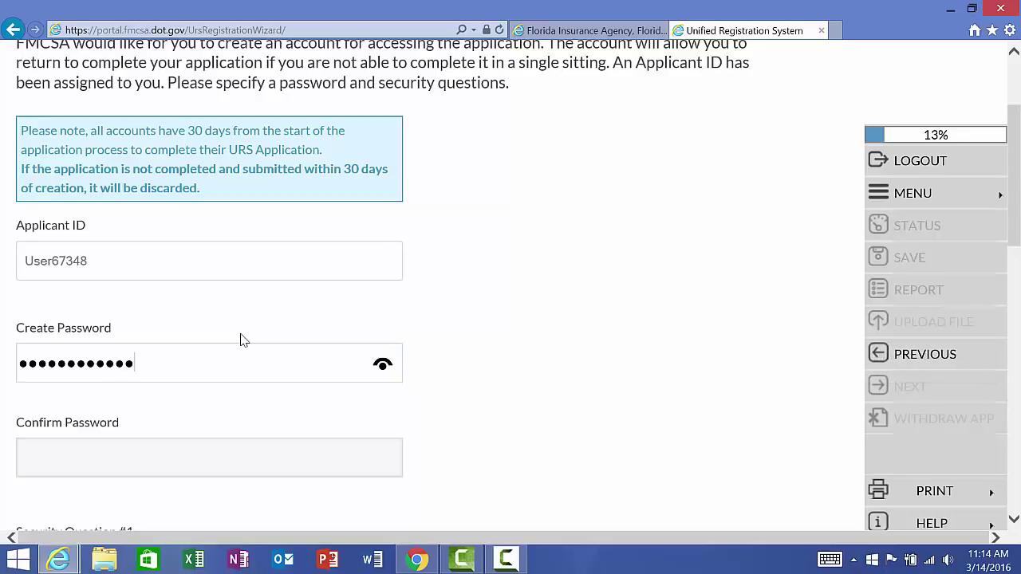
{"action": "key", "text": "Tab"}
{"action": "type", "text": "aaaaaaaaaaaaa"}
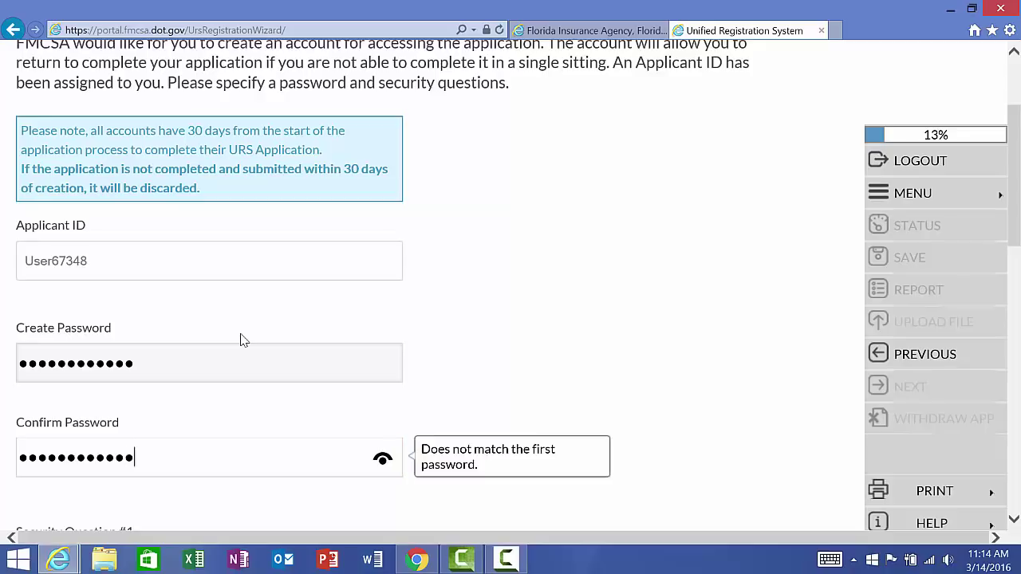
{"action": "key", "text": "Tab"}
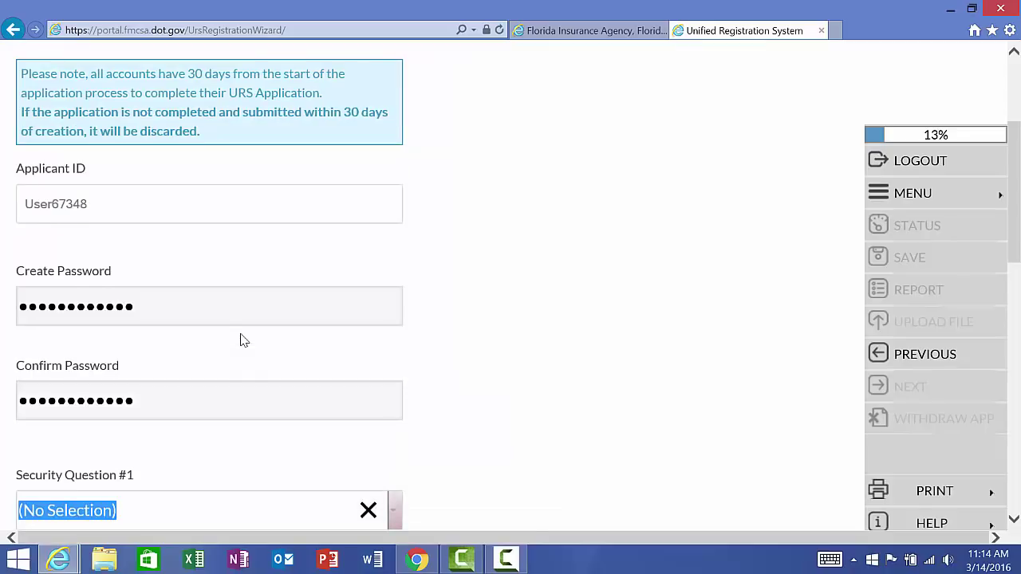
Step: Pick three security questions with answers and submit the security setup
{"action": "scroll", "coordinate": [244, 339], "scroll_direction": "down", "scroll_amount": 3}
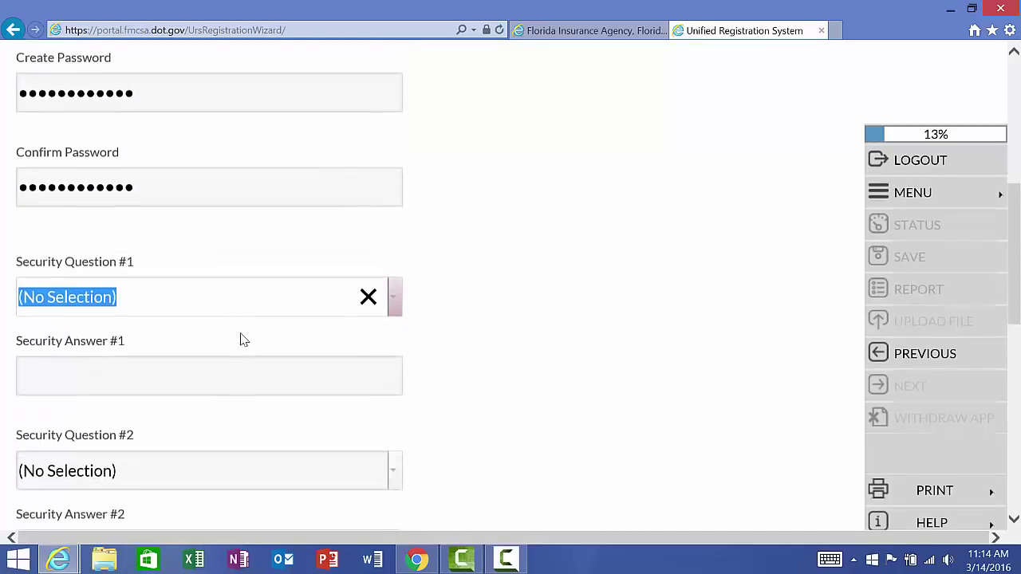
{"action": "scroll", "coordinate": [243, 339], "scroll_direction": "down", "scroll_amount": 2}
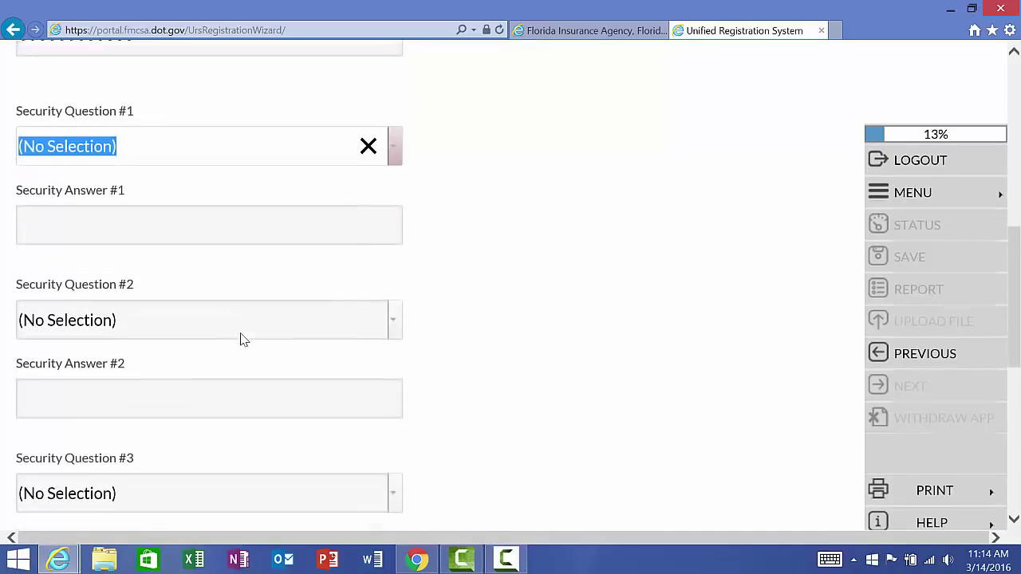
{"action": "left_click", "coordinate": [395, 145]}
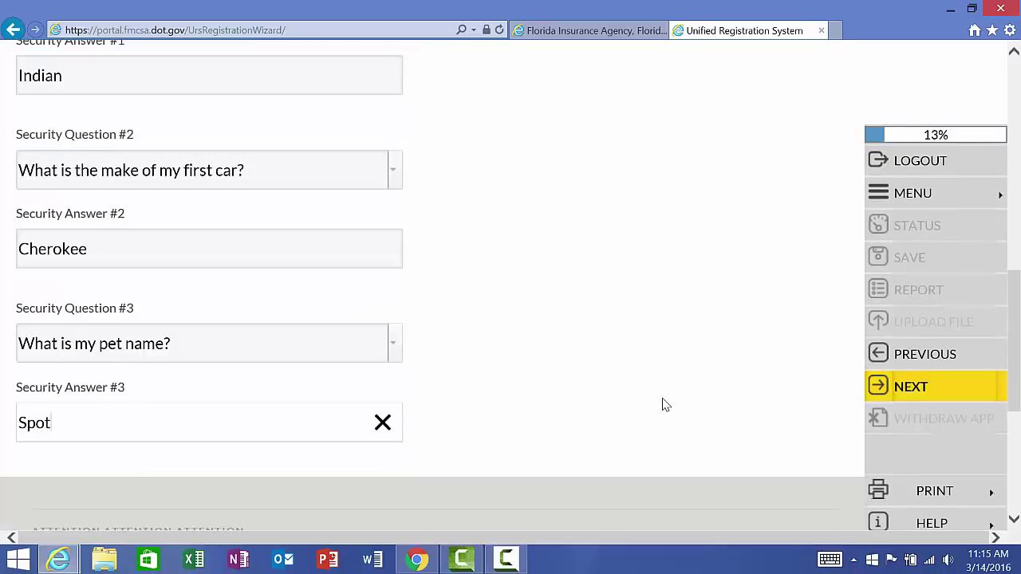
{"action": "left_click", "coordinate": [895, 395]}
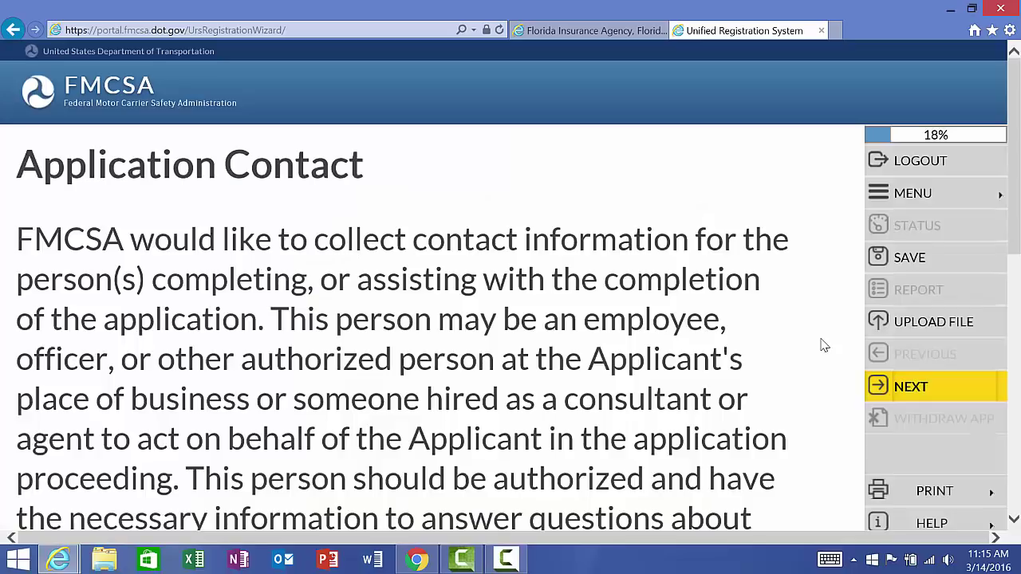
Step: Set the Application Contact Type to Company Contact
{"action": "scroll", "coordinate": [824, 344], "scroll_direction": "down", "scroll_amount": 3}
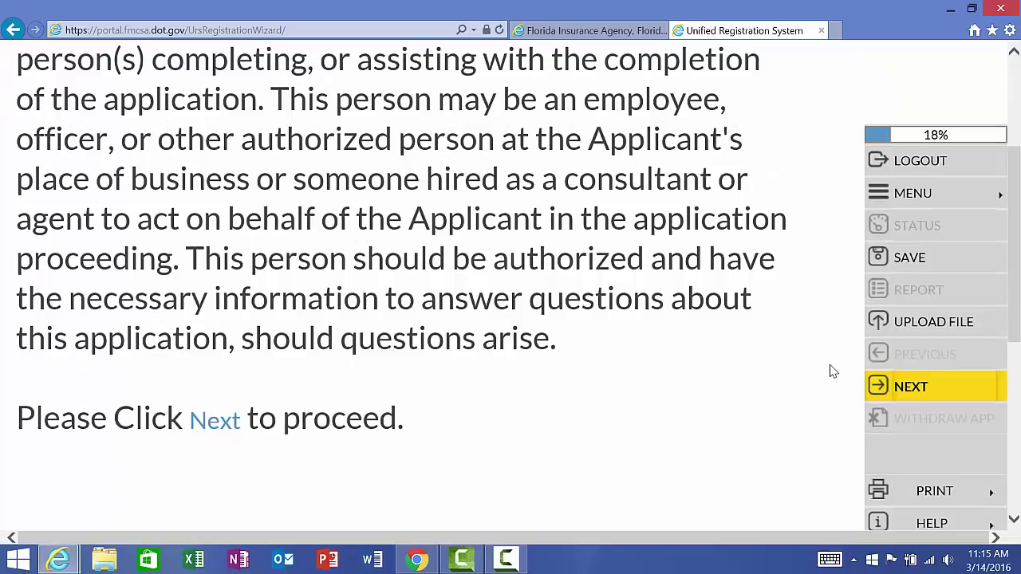
{"action": "left_click", "coordinate": [906, 388]}
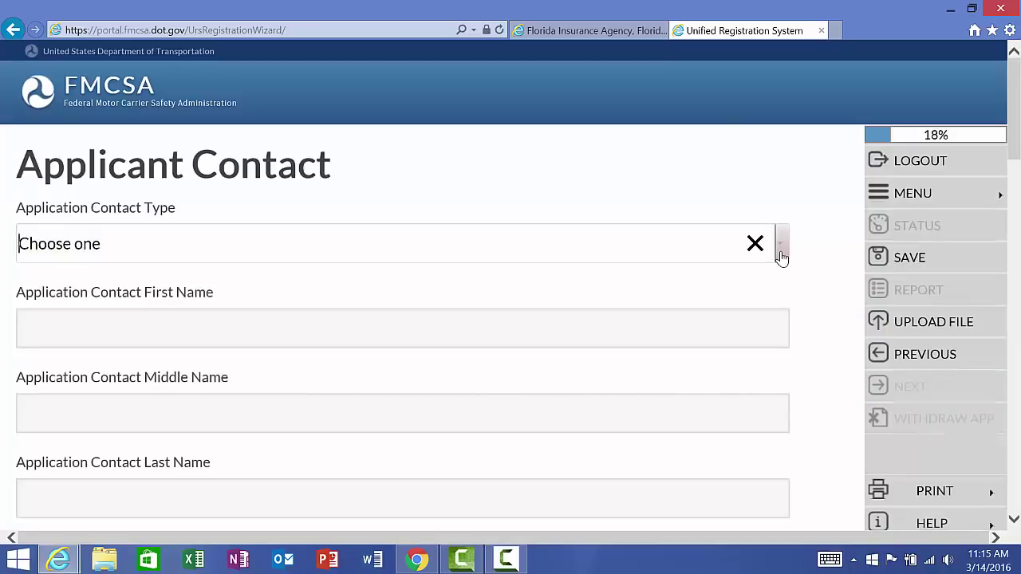
{"action": "left_click", "coordinate": [782, 247]}
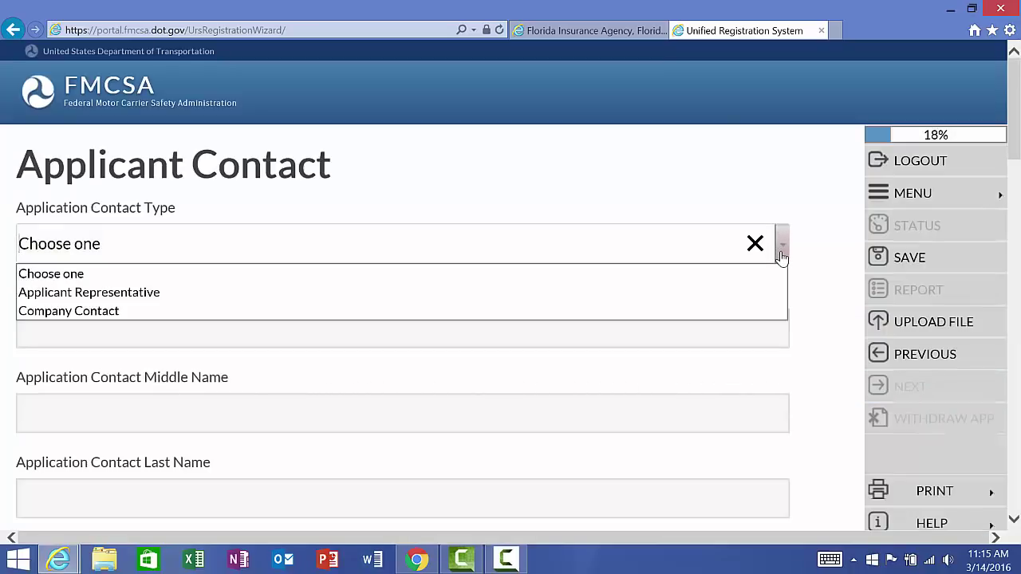
{"action": "left_click", "coordinate": [747, 312]}
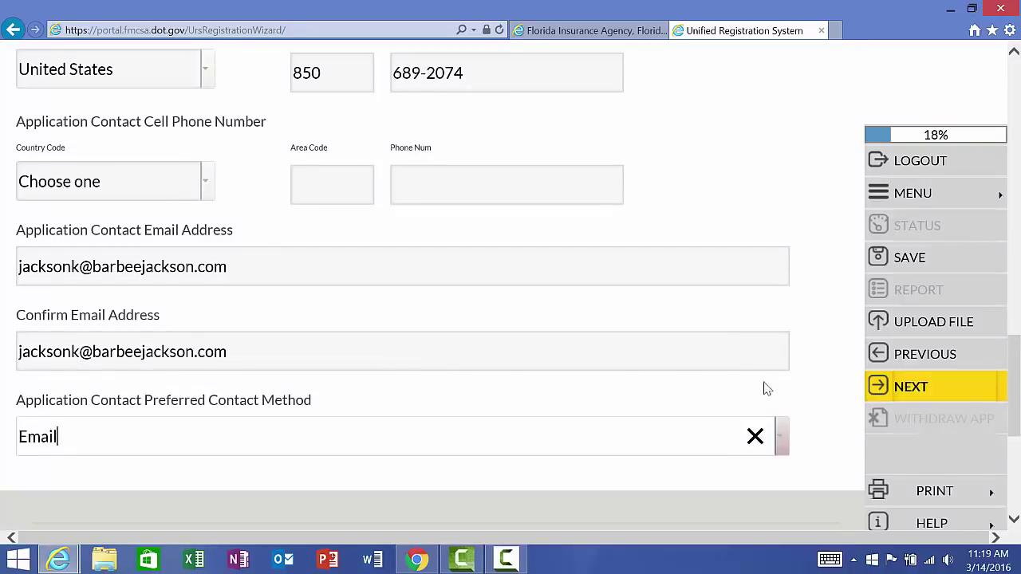
Step: Submit the contact details with Email preferred and acknowledge the USPS validation notice
{"action": "left_click", "coordinate": [915, 391]}
{"action": "left_click", "coordinate": [890, 389]}
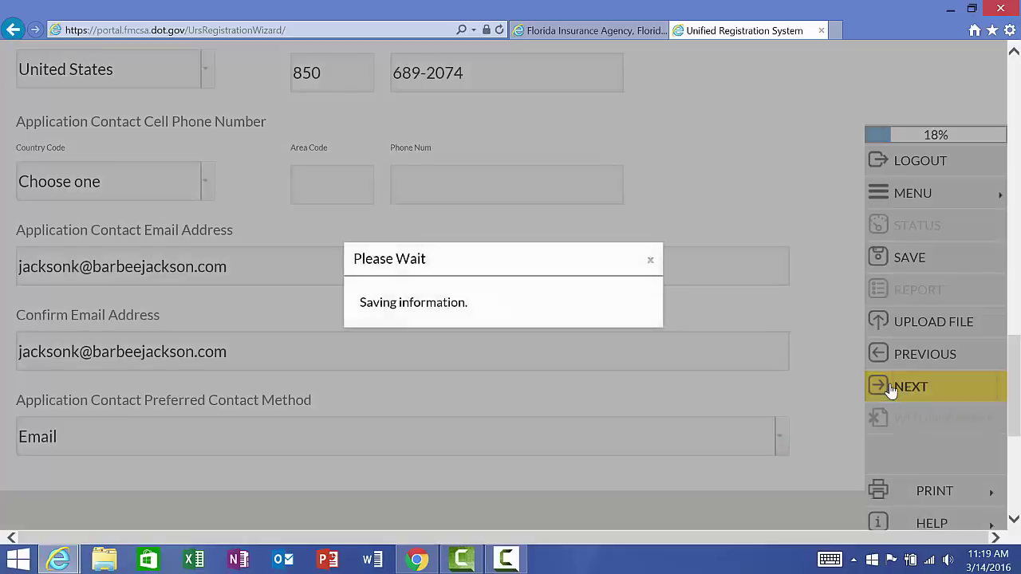
{"action": "left_click", "coordinate": [503, 319]}
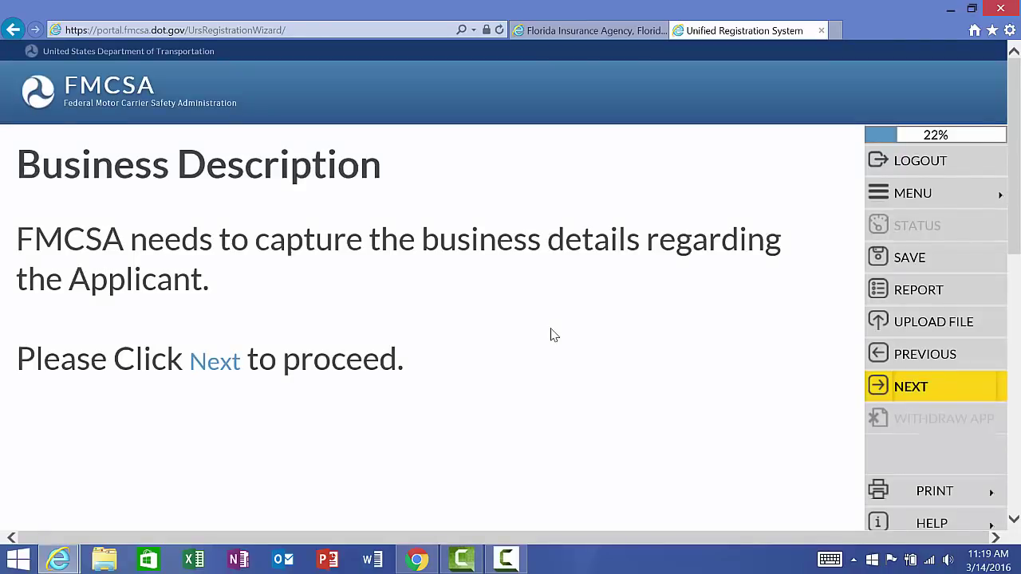
Step: Answer No to having a Dun and Bradstreet Number
{"action": "left_click", "coordinate": [921, 386]}
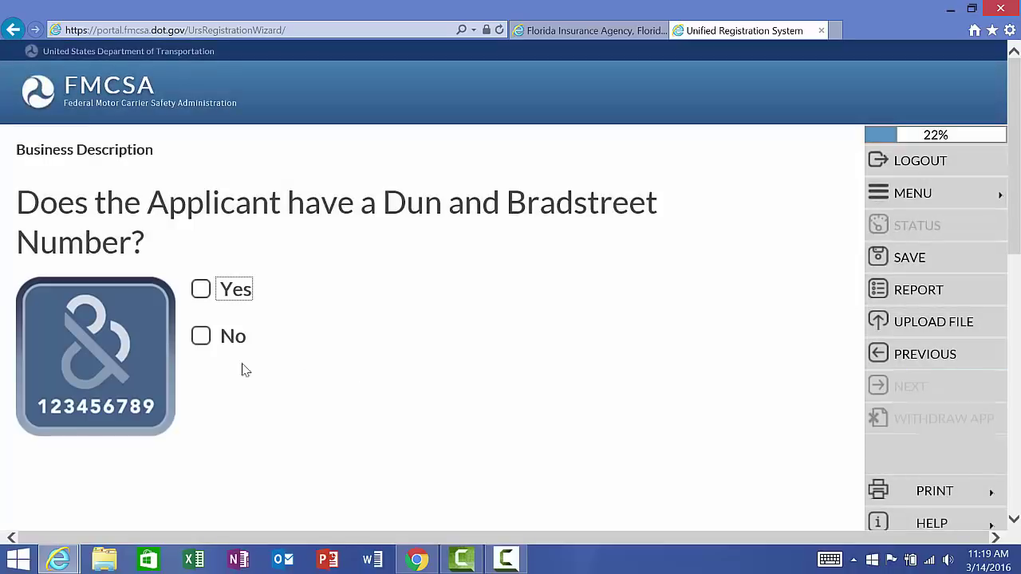
{"action": "left_click", "coordinate": [201, 336]}
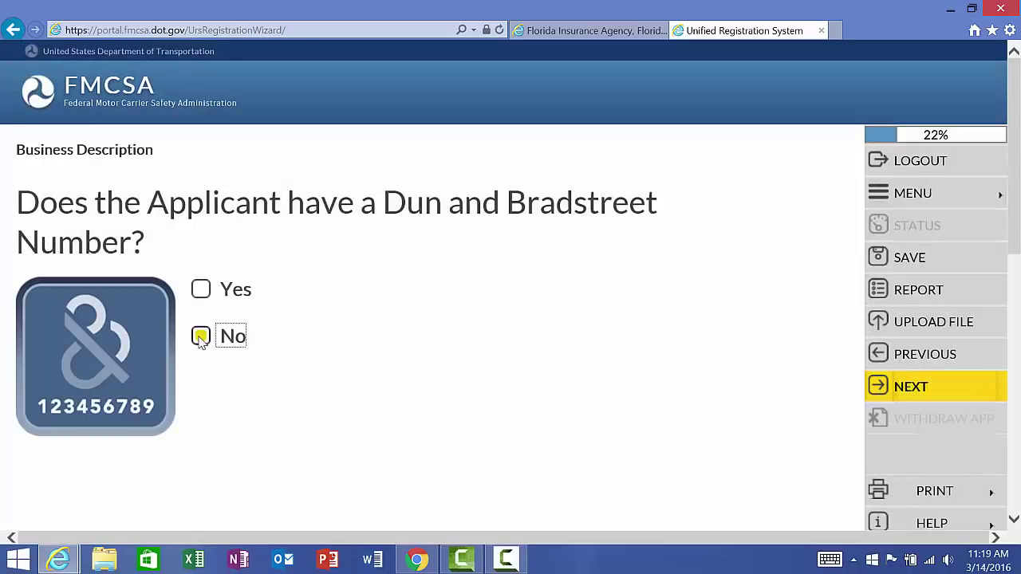
{"action": "left_click", "coordinate": [889, 396]}
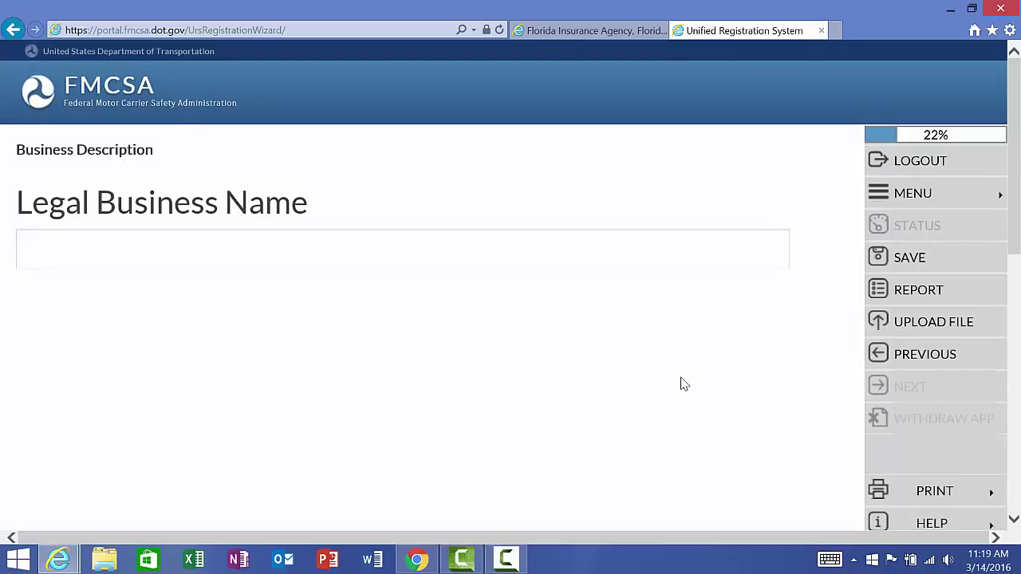
Step: Enter 'ABC Trucking Inc.' as the Legal Business Name and leave the DBA name blank
{"action": "type", "text": "ABC"}
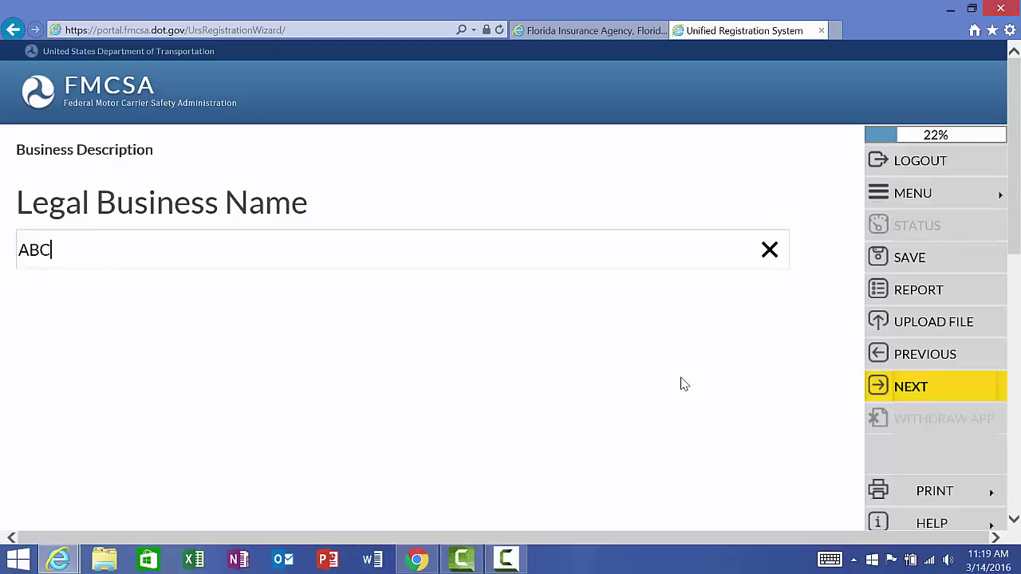
{"action": "type", "text": " Trucking Inc."}
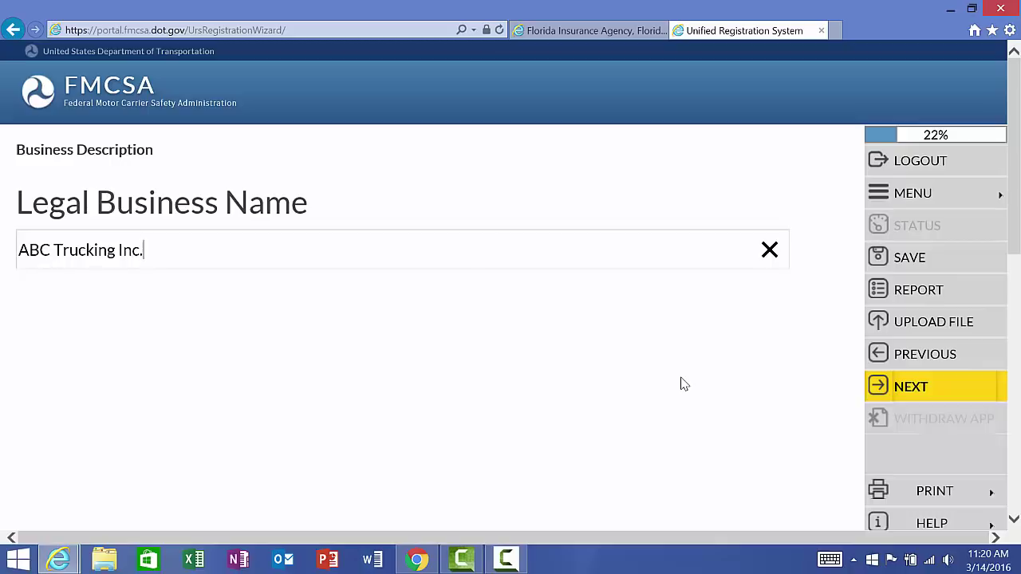
{"action": "left_click", "coordinate": [897, 390]}
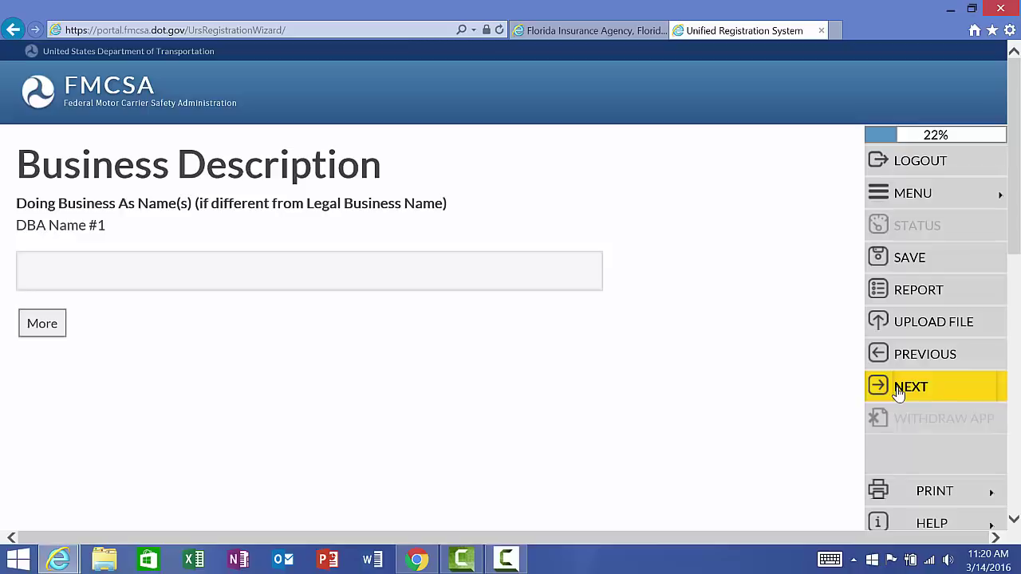
{"action": "left_click", "coordinate": [899, 393]}
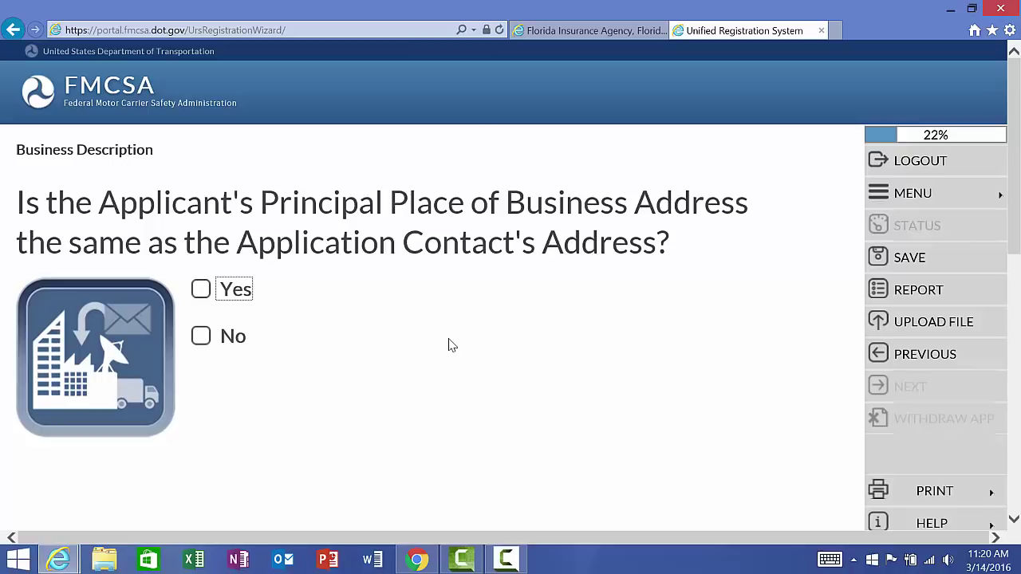
Step: Confirm the business and contact addresses match, copy the business address to mailing, and accept USPS validation
{"action": "left_click", "coordinate": [202, 289]}
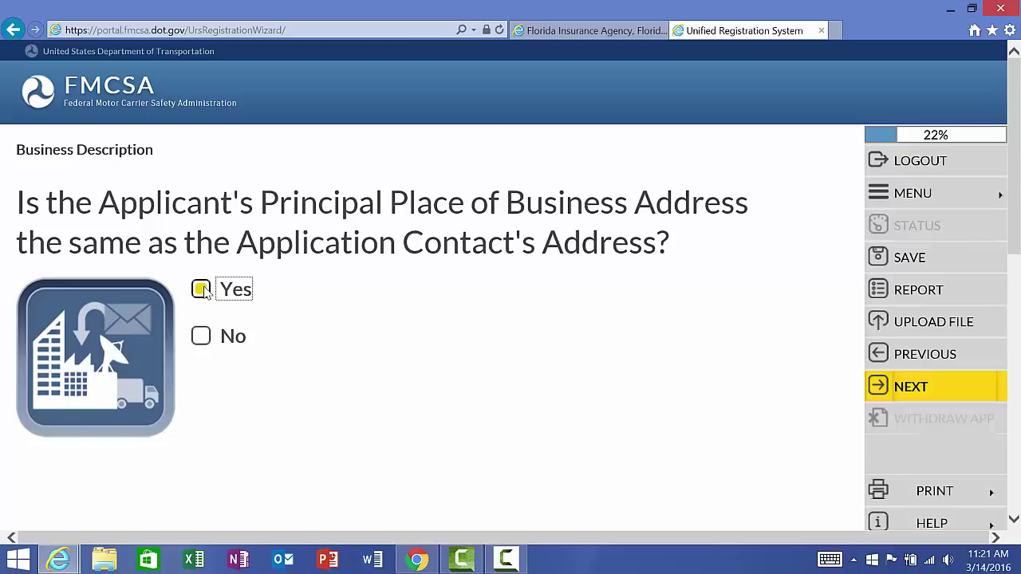
{"action": "left_click", "coordinate": [894, 388]}
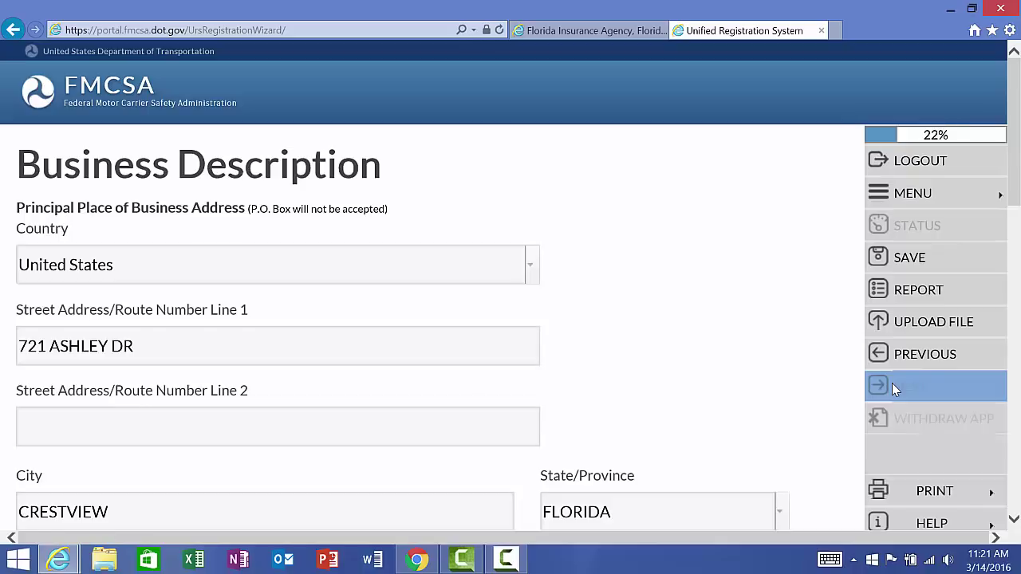
{"action": "scroll", "coordinate": [892, 383], "scroll_direction": "down", "scroll_amount": 4}
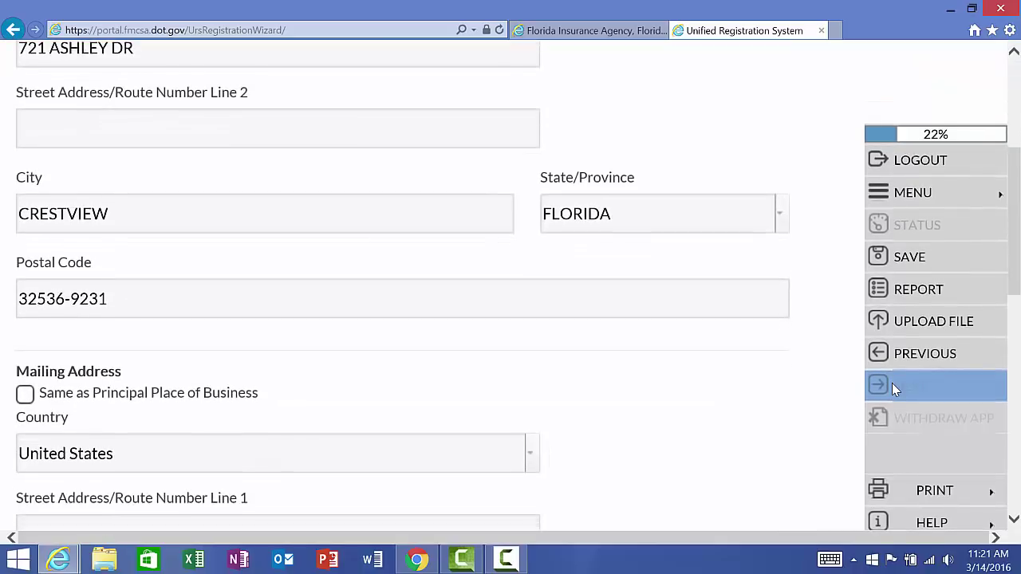
{"action": "scroll", "coordinate": [892, 383], "scroll_direction": "down", "scroll_amount": 2}
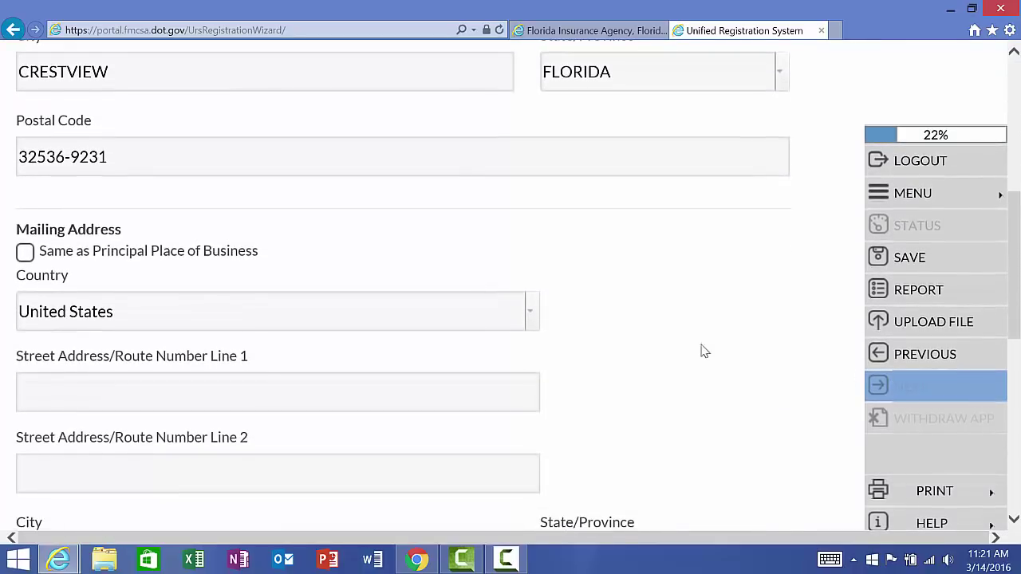
{"action": "left_click", "coordinate": [25, 253]}
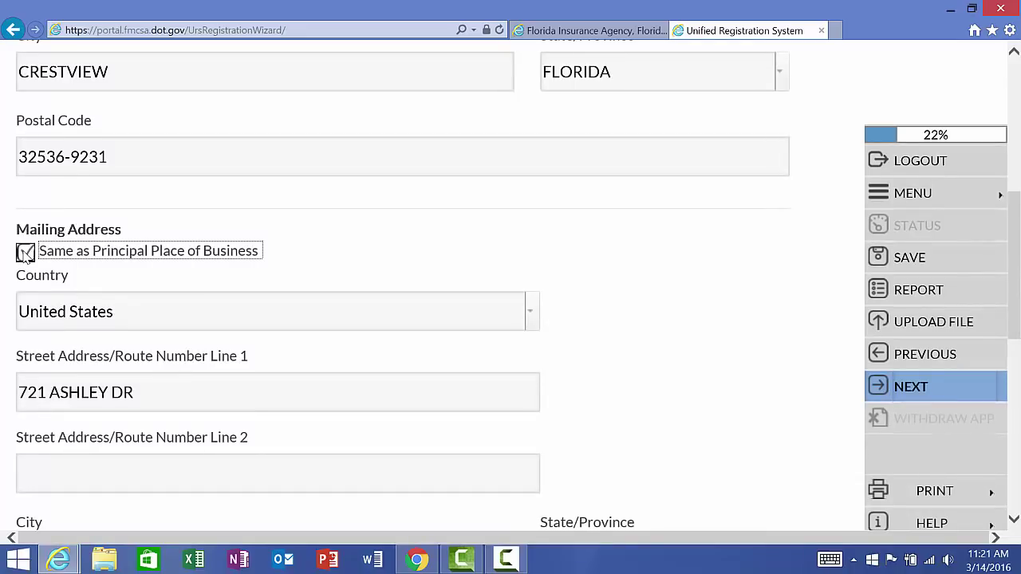
{"action": "left_click", "coordinate": [917, 388]}
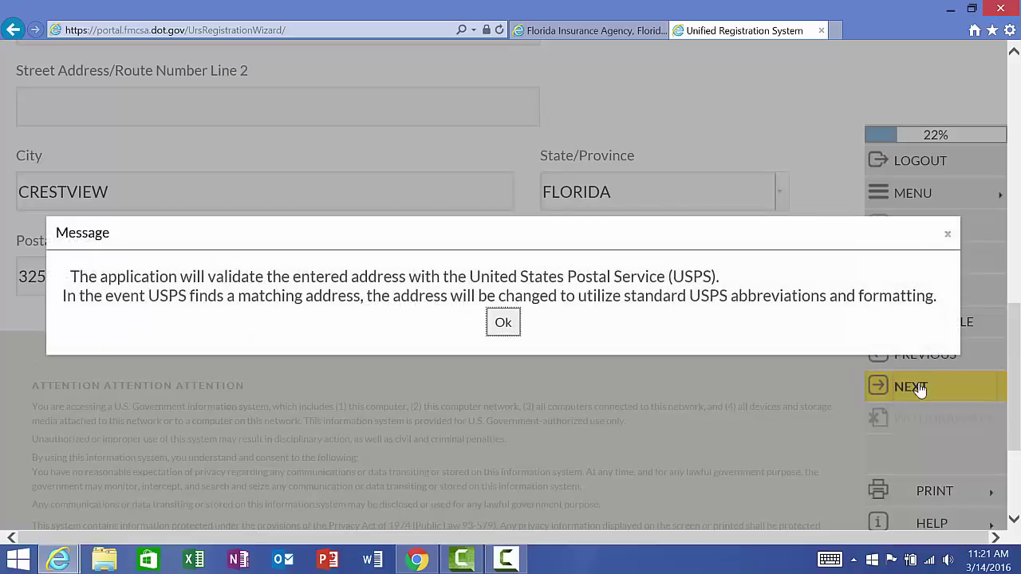
{"action": "left_click", "coordinate": [511, 324]}
Step: Enter the business phone with country United States, area code 850 and the pasted number, then save
{"action": "left_click", "coordinate": [207, 252]}
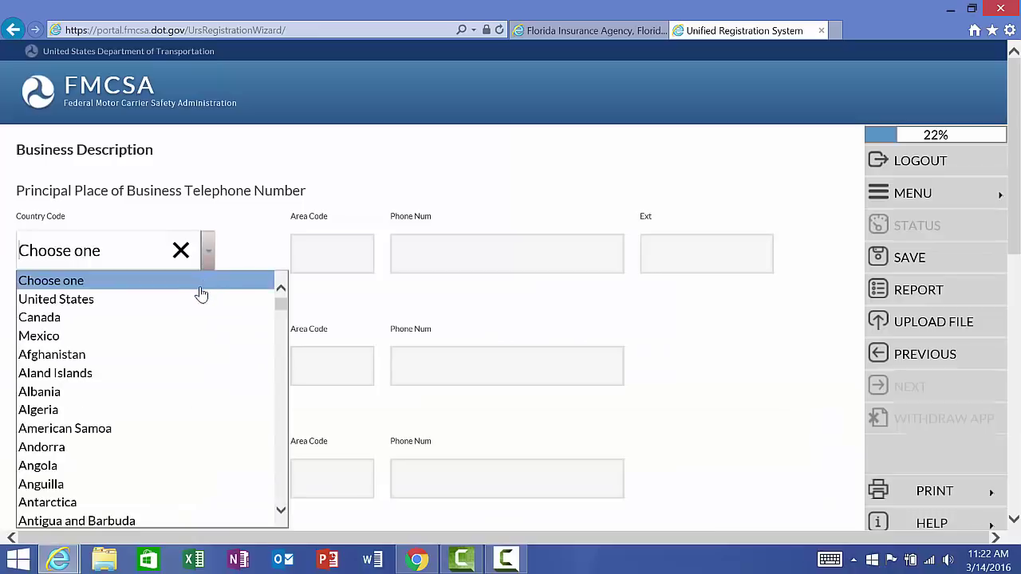
{"action": "left_click", "coordinate": [200, 300]}
{"action": "left_click", "coordinate": [332, 250]}
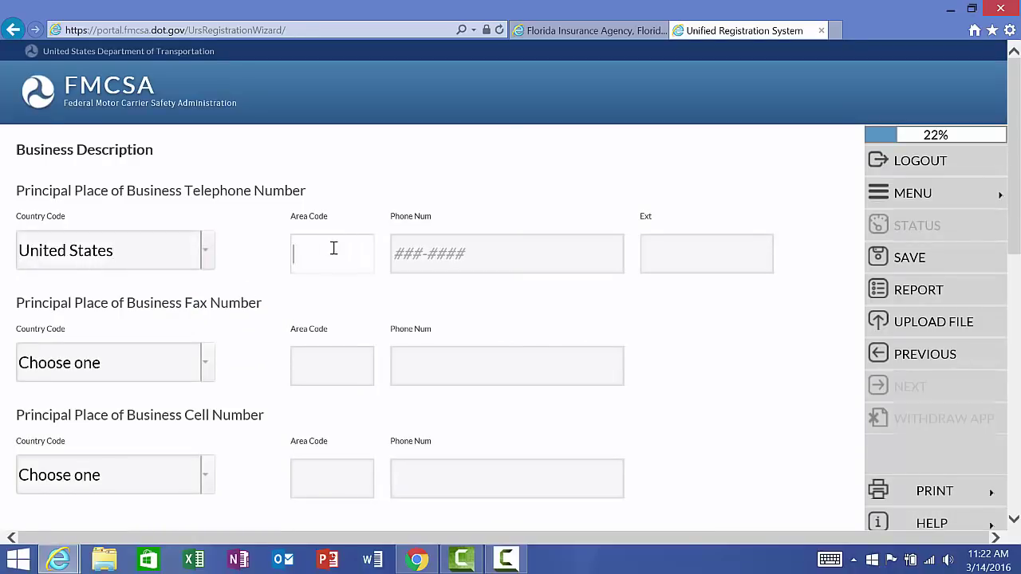
{"action": "key", "text": "Tab"}
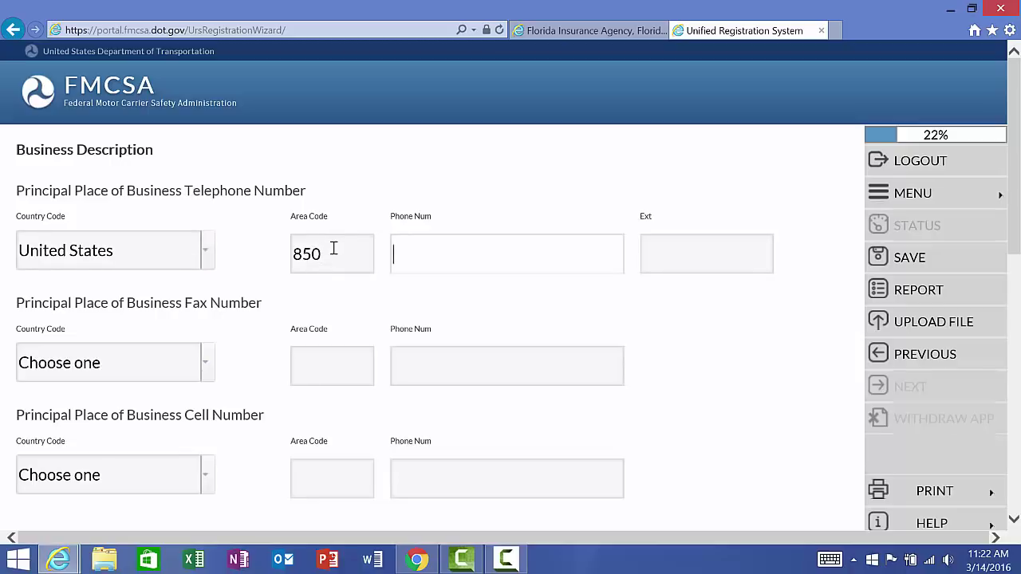
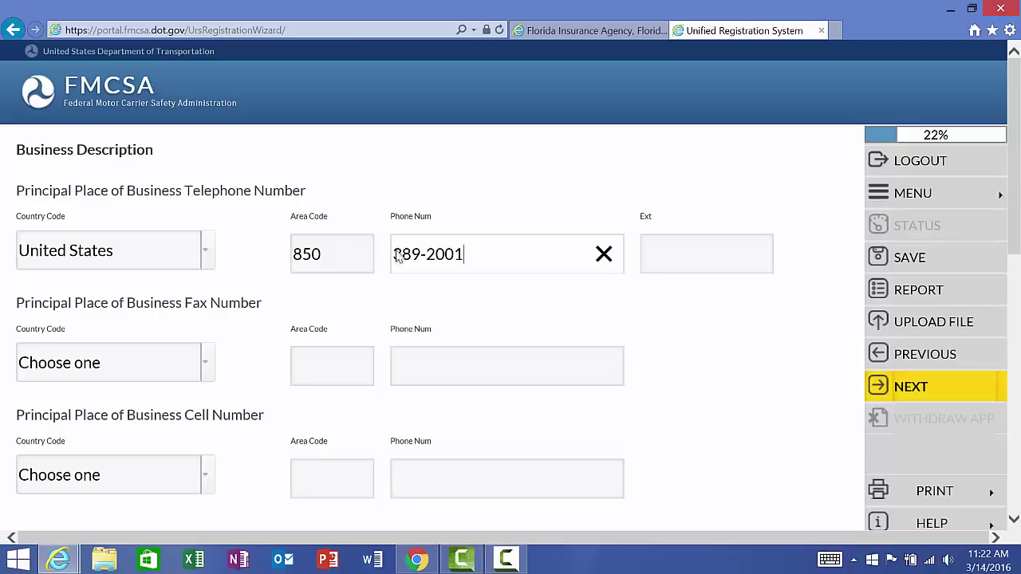
{"action": "scroll", "coordinate": [449, 252], "scroll_direction": "down", "scroll_amount": 2}
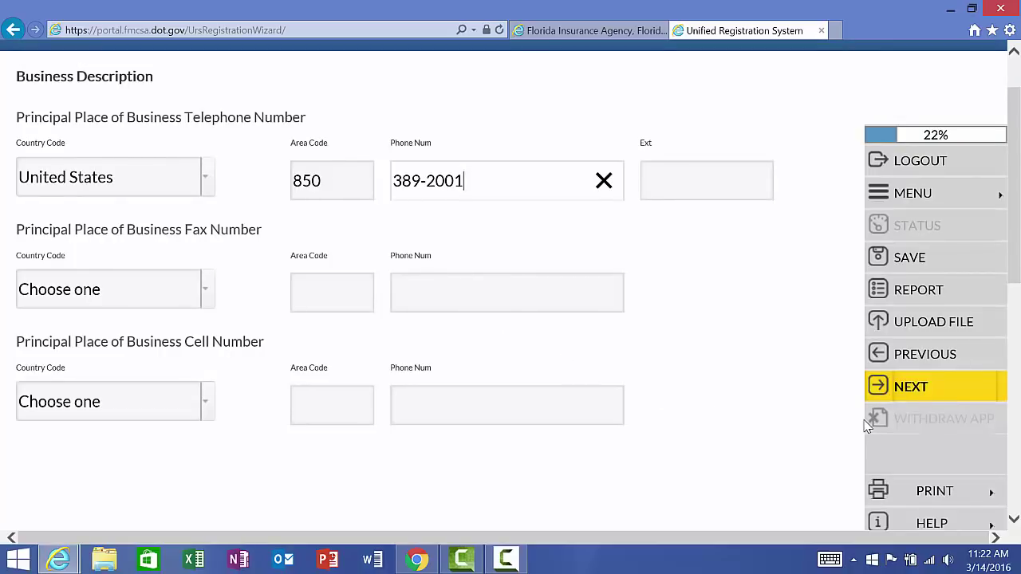
{"action": "left_click", "coordinate": [940, 391]}
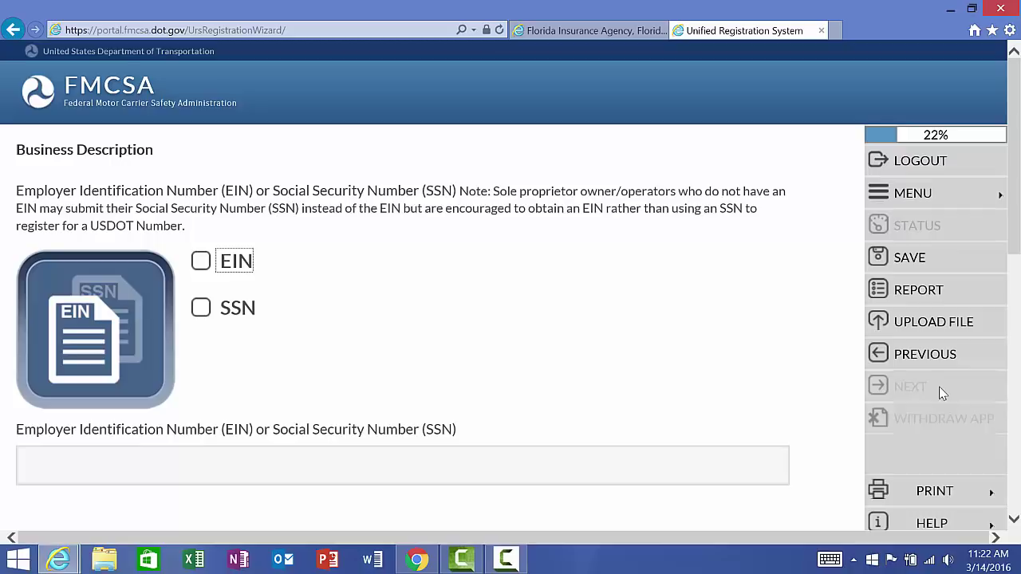
Step: Choose EIN, enter the company's EIN, then answer No to being a unit of government
{"action": "left_click", "coordinate": [200, 261]}
{"action": "scroll", "coordinate": [242, 324], "scroll_direction": "down", "scroll_amount": 1}
{"action": "left_click", "coordinate": [93, 388]}
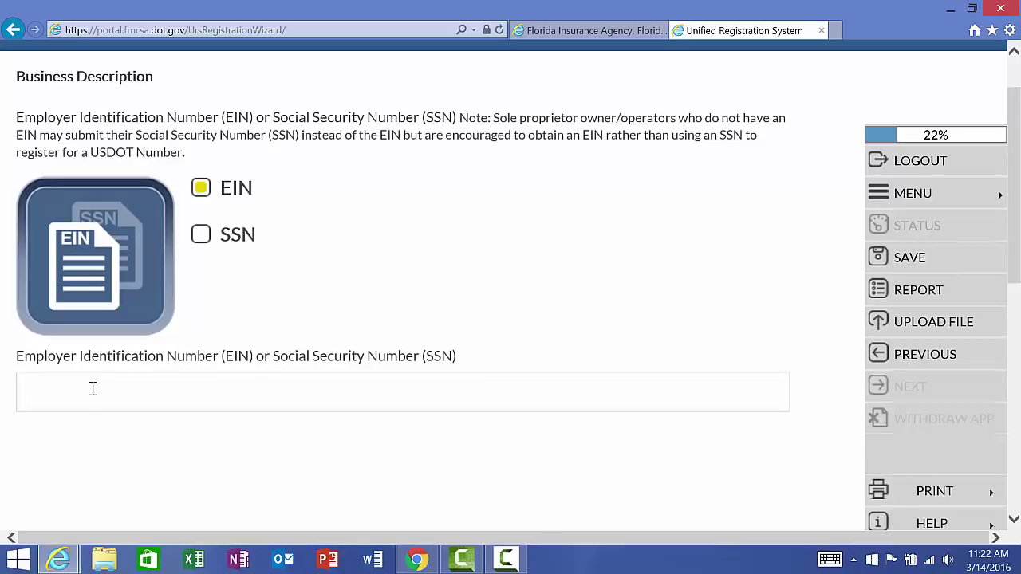
{"action": "type", "text": "123456"}
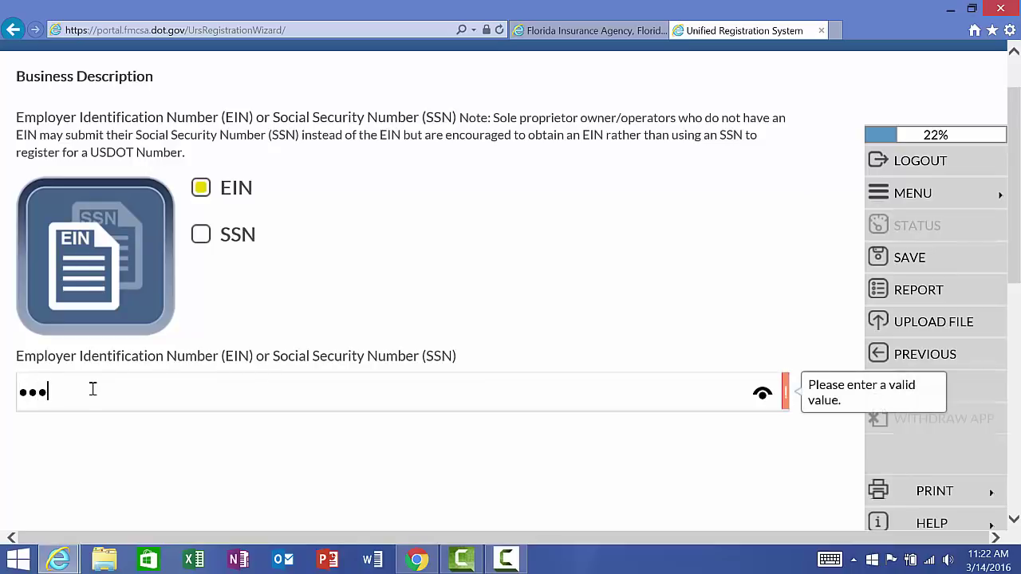
{"action": "type", "text": "789"}
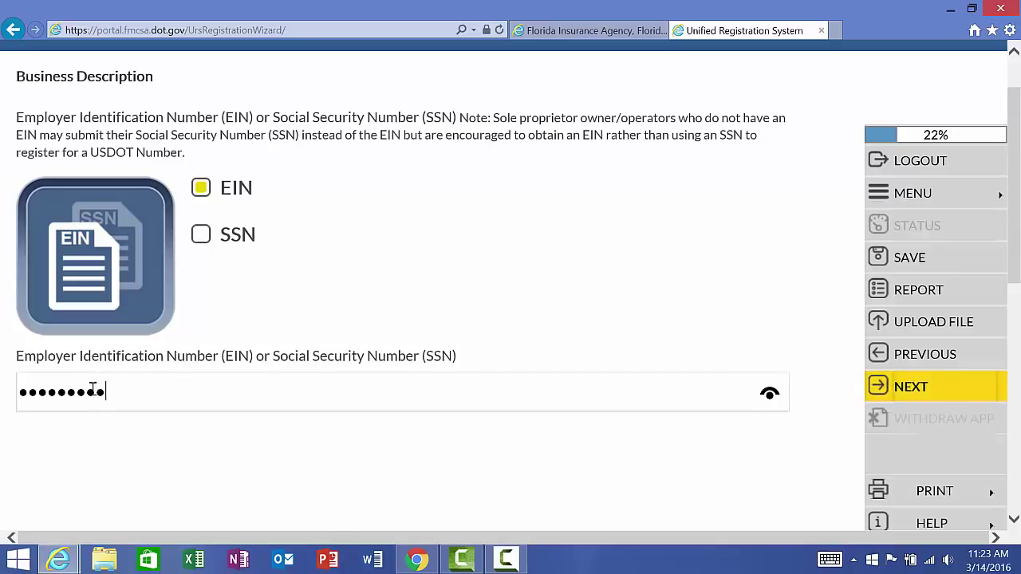
{"action": "left_click", "coordinate": [914, 397]}
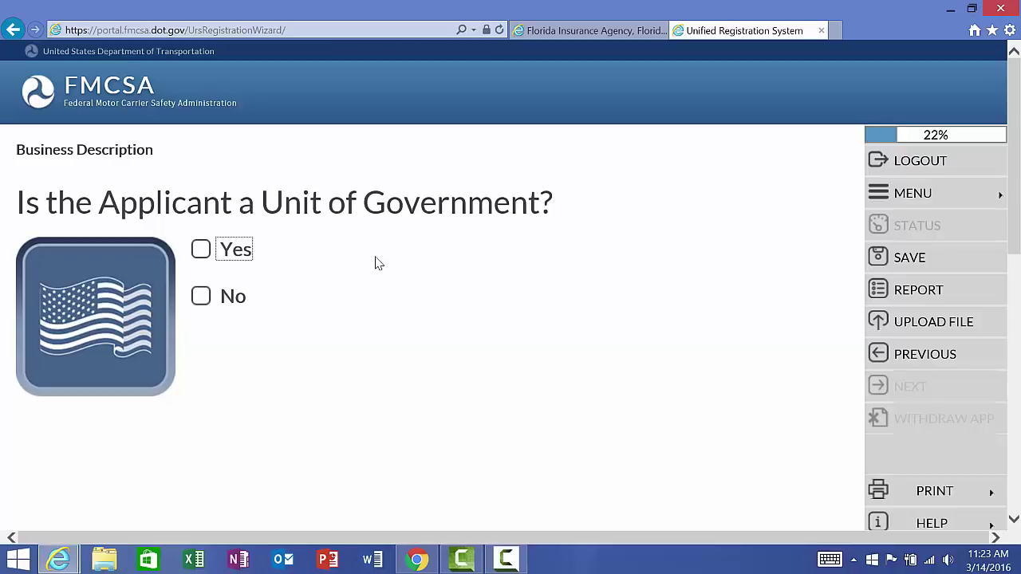
{"action": "left_click", "coordinate": [201, 296]}
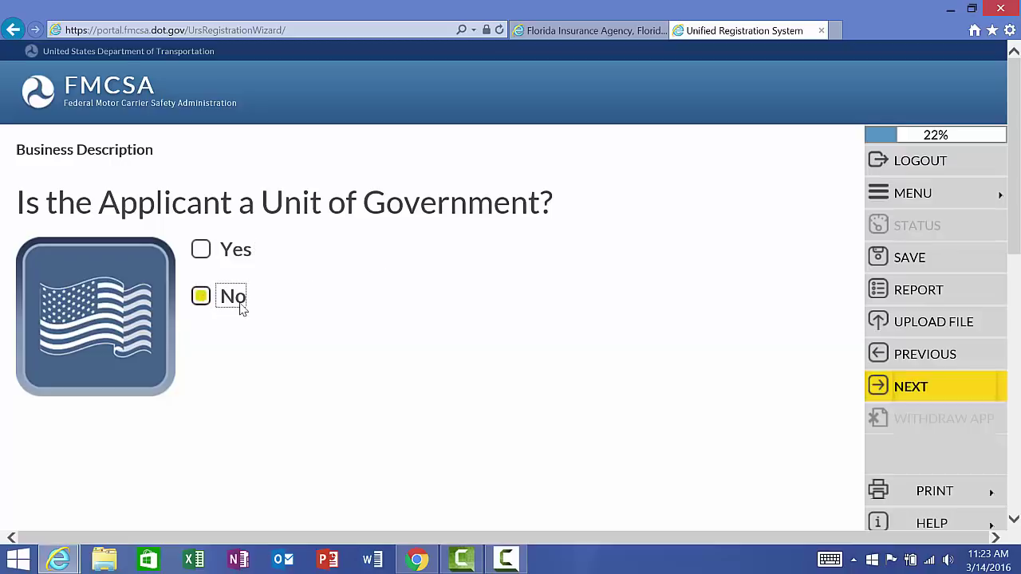
{"action": "left_click", "coordinate": [898, 391]}
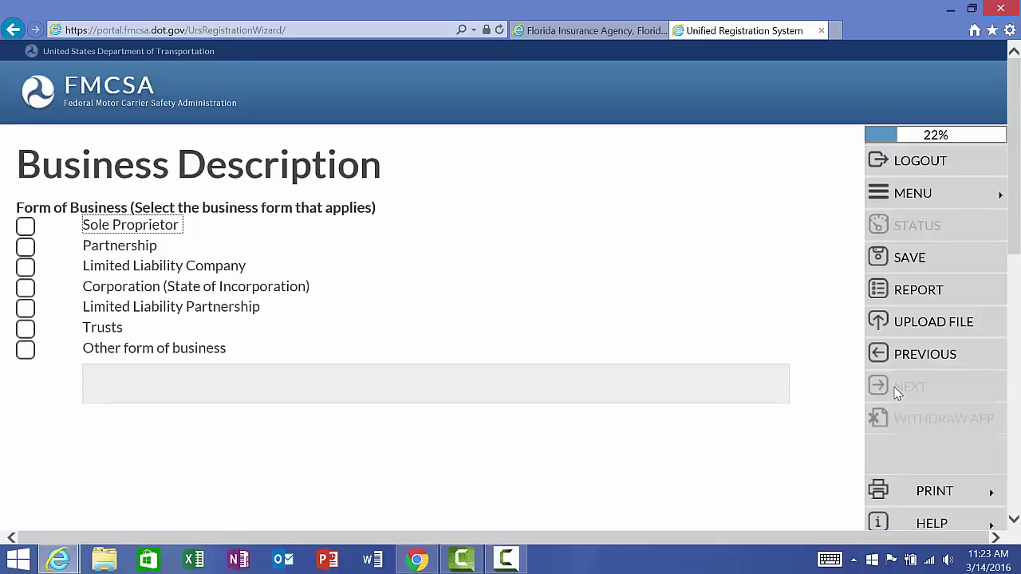
Step: Mark the business as a Corporation with FLORIDA as the state of incorporation and save
{"action": "left_click", "coordinate": [26, 289]}
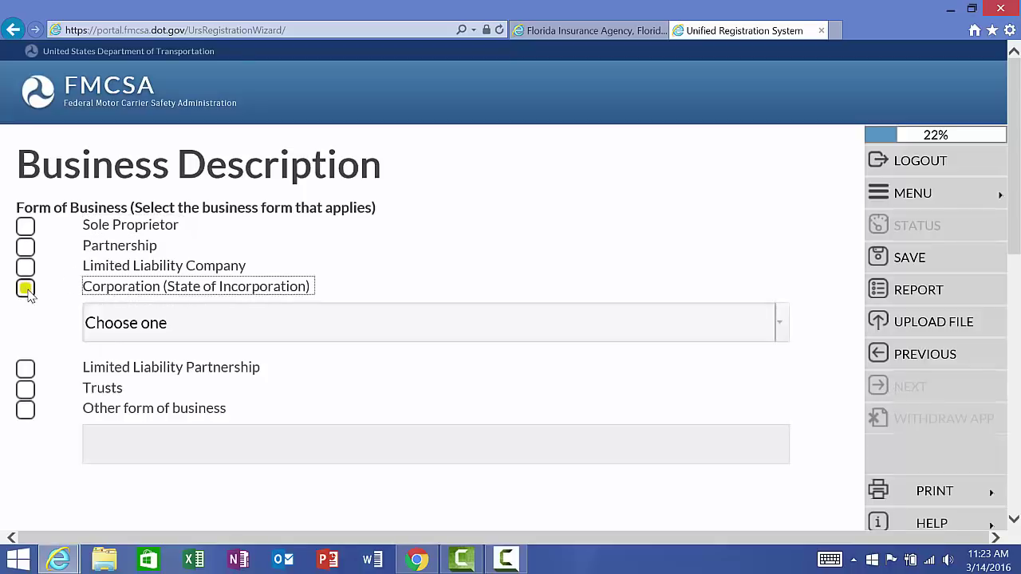
{"action": "left_click", "coordinate": [781, 325]}
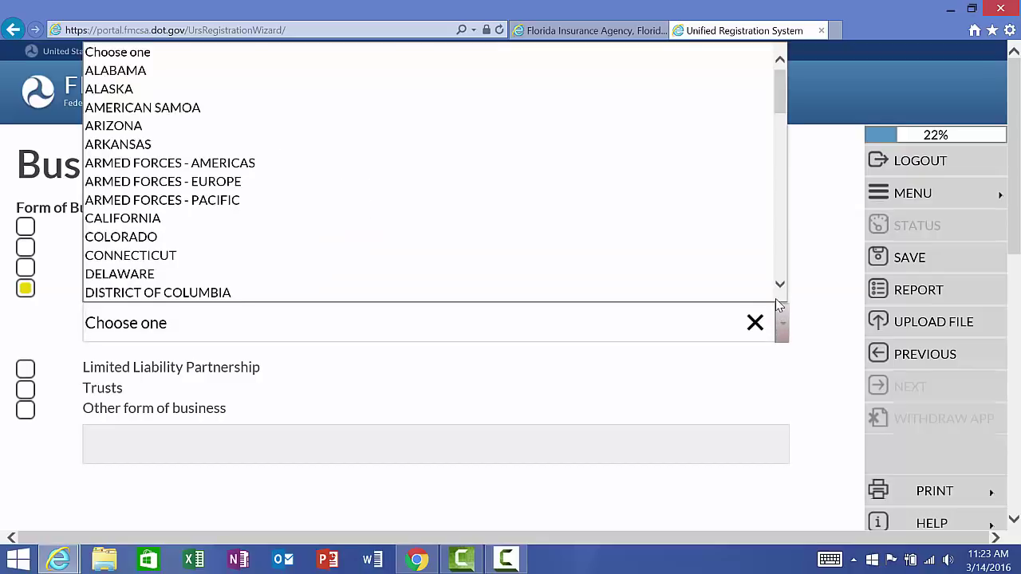
{"action": "scroll", "coordinate": [734, 280], "scroll_direction": "down", "scroll_amount": 2}
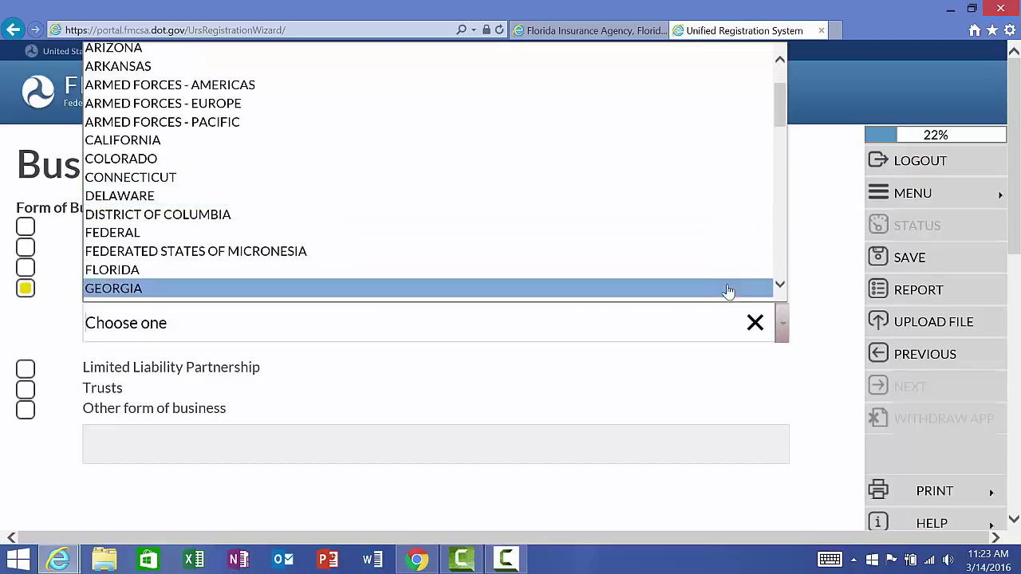
{"action": "left_click", "coordinate": [731, 274]}
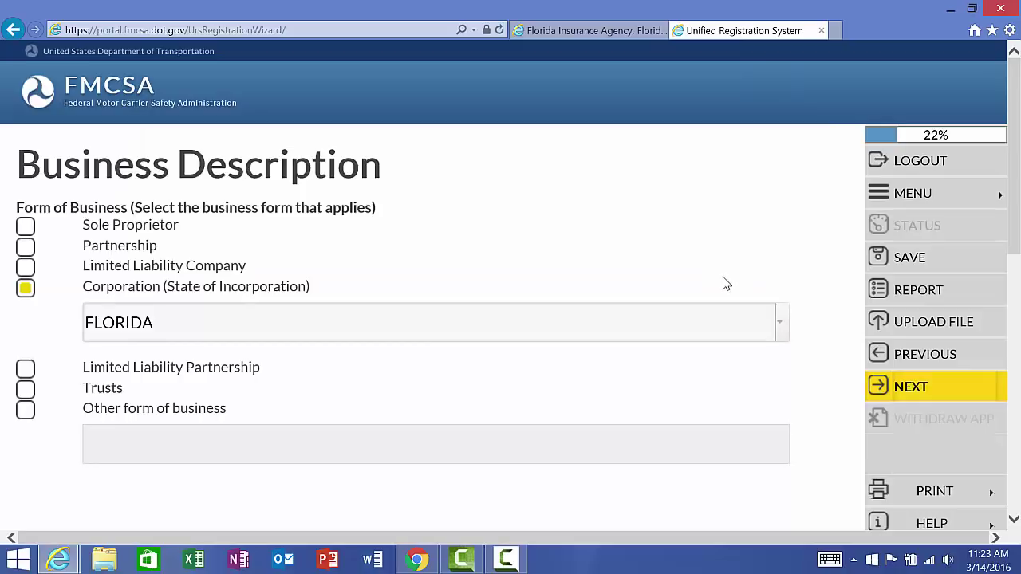
{"action": "left_click", "coordinate": [967, 397]}
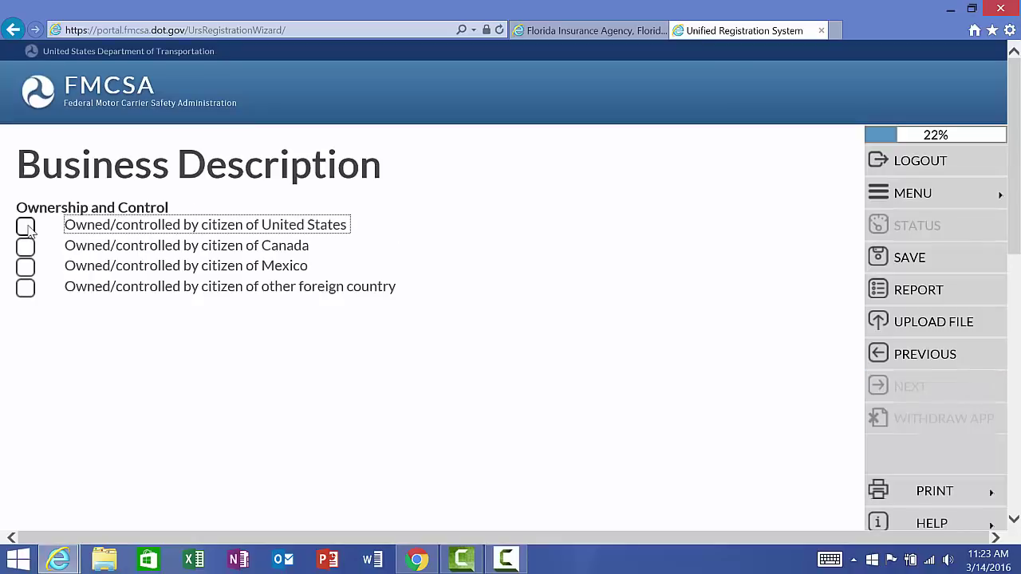
Step: Mark the company as owned by a United States citizen and save Company Contact #1 as Vice President
{"action": "left_click", "coordinate": [27, 227]}
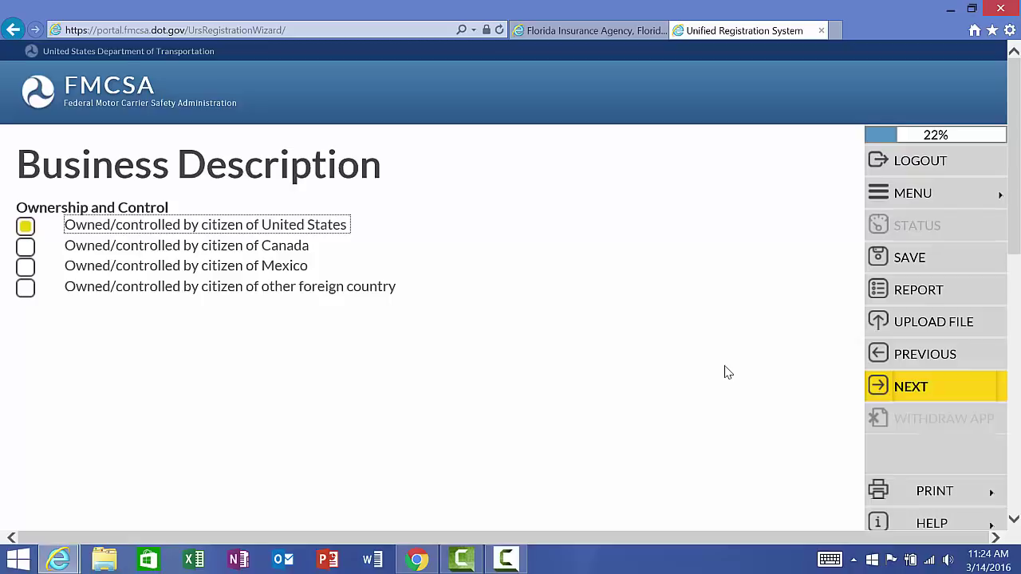
{"action": "left_click", "coordinate": [900, 387]}
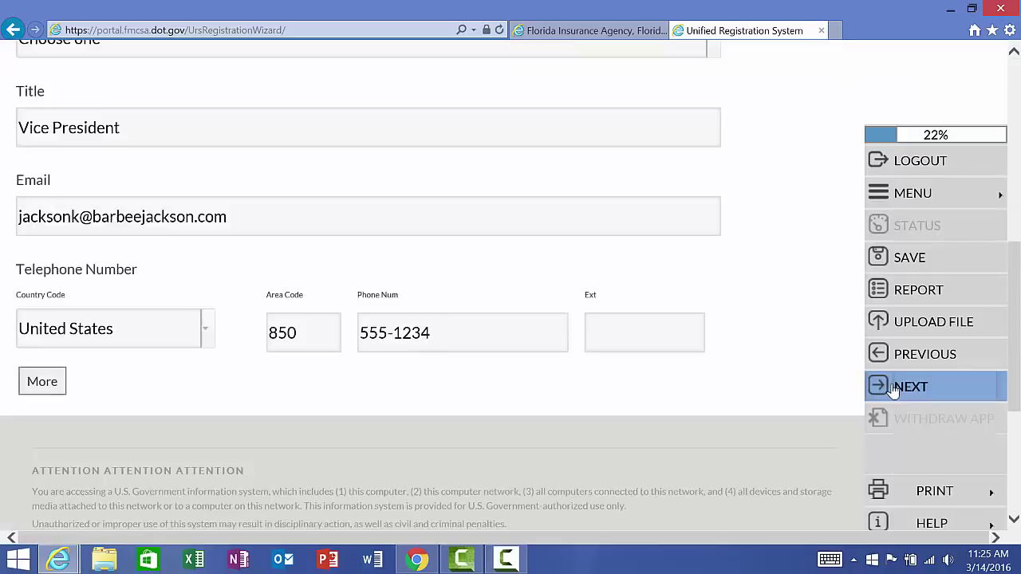
{"action": "left_click", "coordinate": [893, 388]}
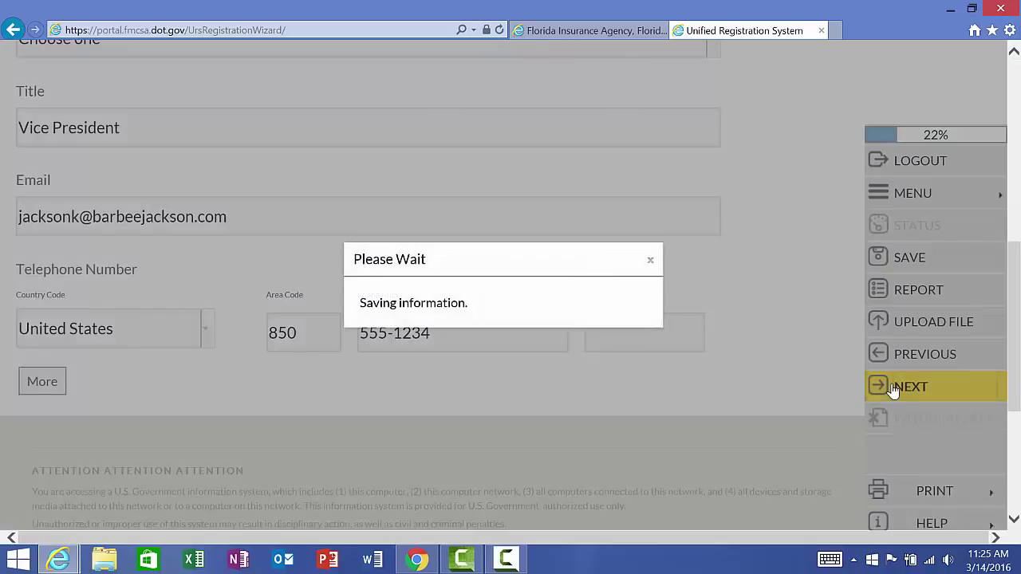
Step: Enter the company contact's street address, city, state and postal code, then accept the USPS validation notice
{"action": "left_click", "coordinate": [341, 353]}
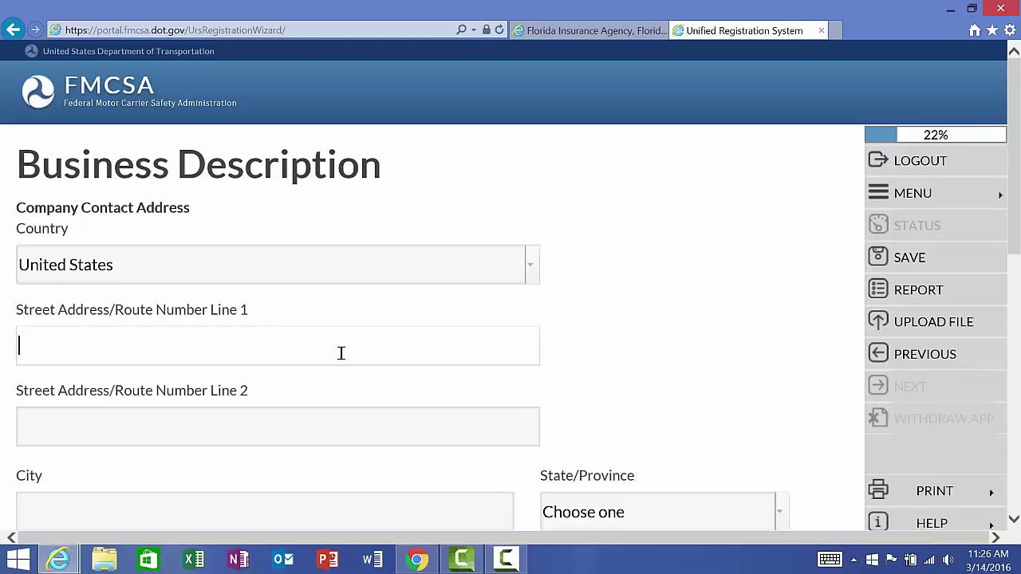
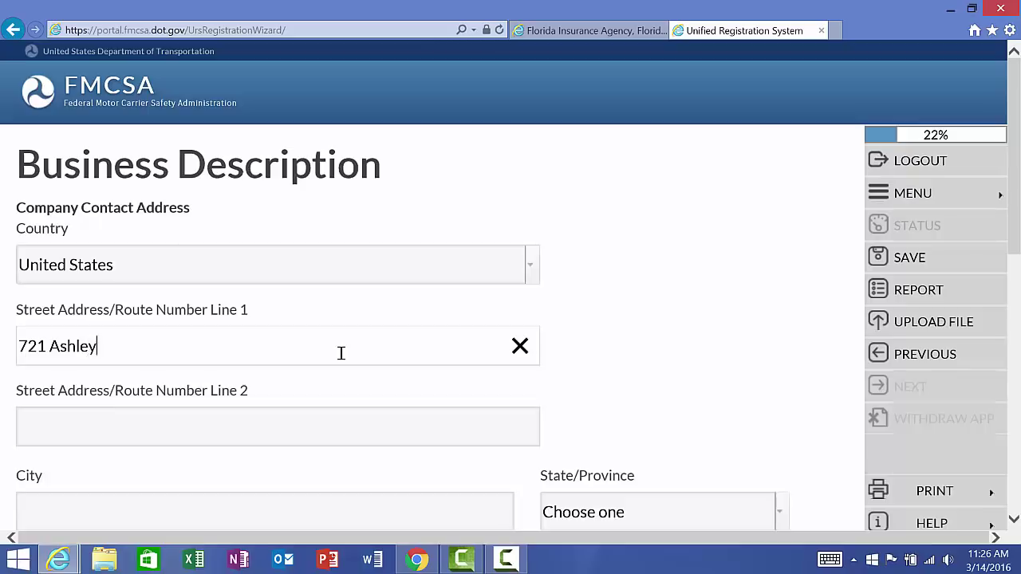
{"action": "left_click", "coordinate": [947, 391]}
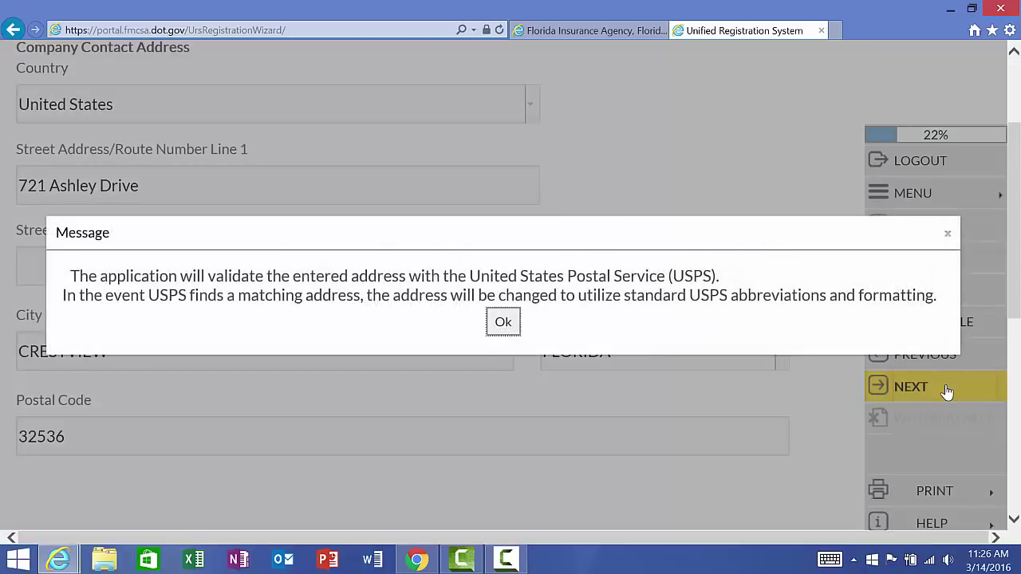
{"action": "left_click", "coordinate": [514, 326]}
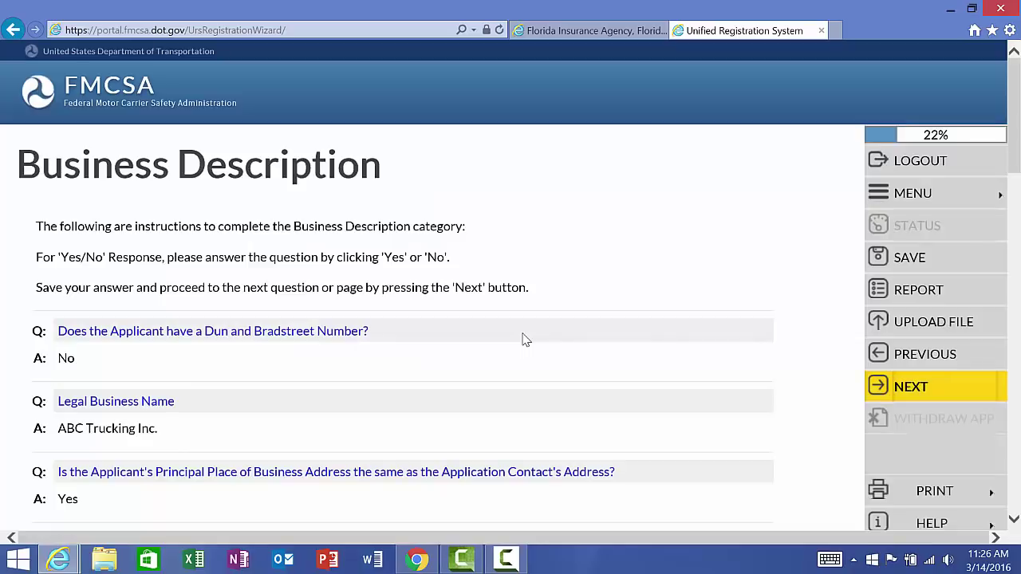
Step: Scroll through the Business Description answers to check them, then submit the summary
{"action": "scroll", "coordinate": [525, 340], "scroll_direction": "down", "scroll_amount": 3}
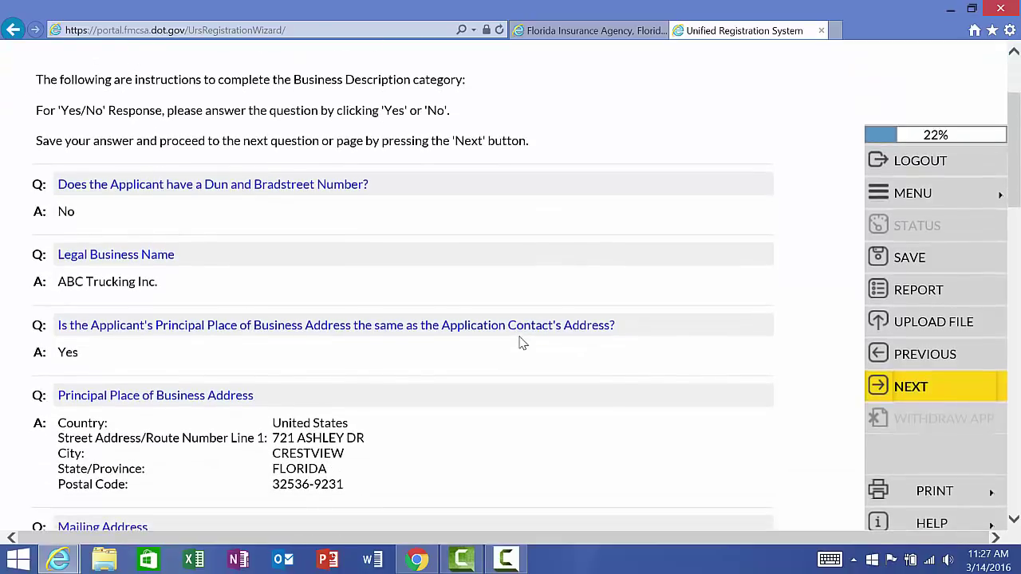
{"action": "scroll", "coordinate": [522, 343], "scroll_direction": "down", "scroll_amount": 1}
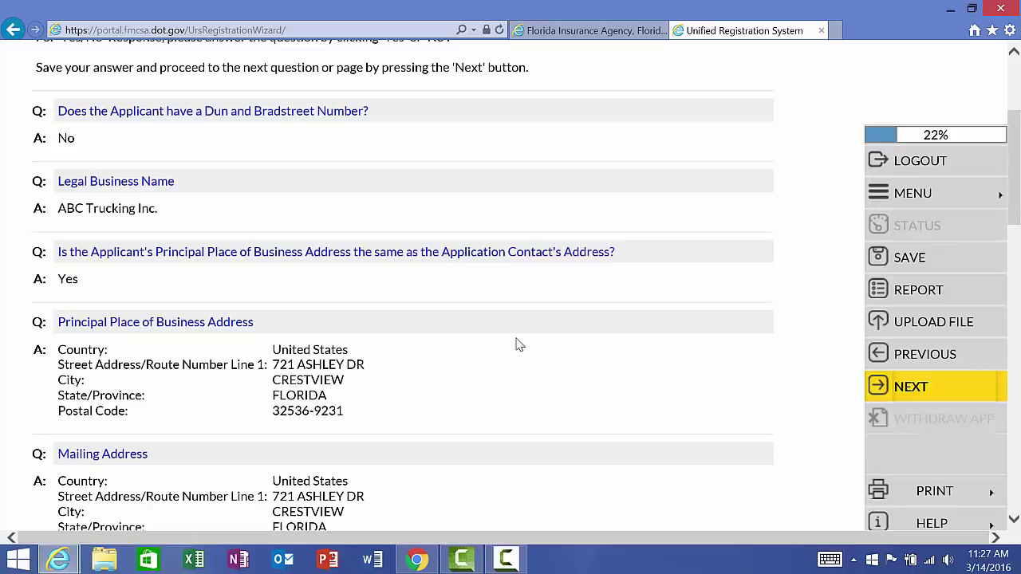
{"action": "scroll", "coordinate": [517, 345], "scroll_direction": "down", "scroll_amount": 1}
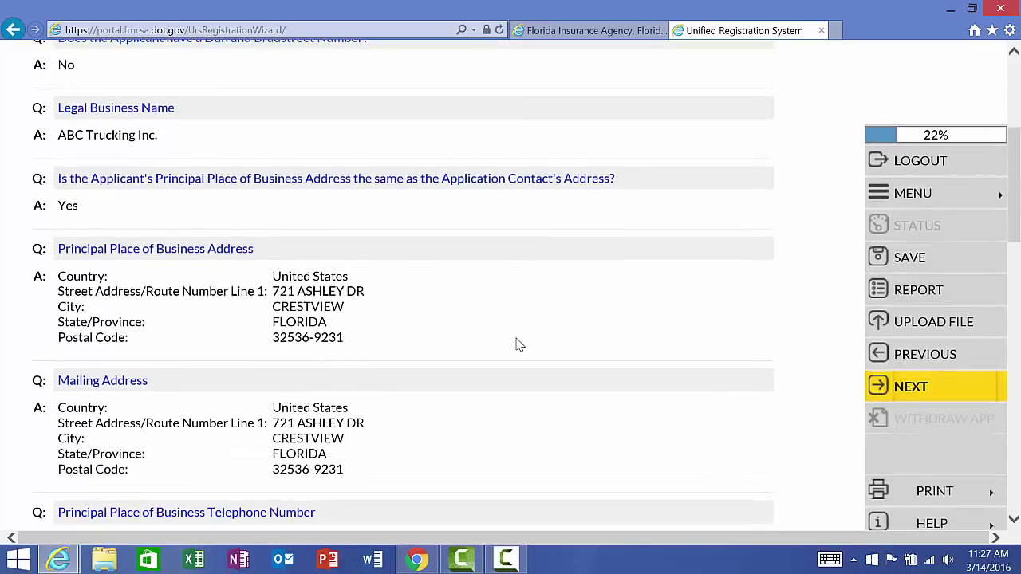
{"action": "scroll", "coordinate": [517, 344], "scroll_direction": "down", "scroll_amount": 1}
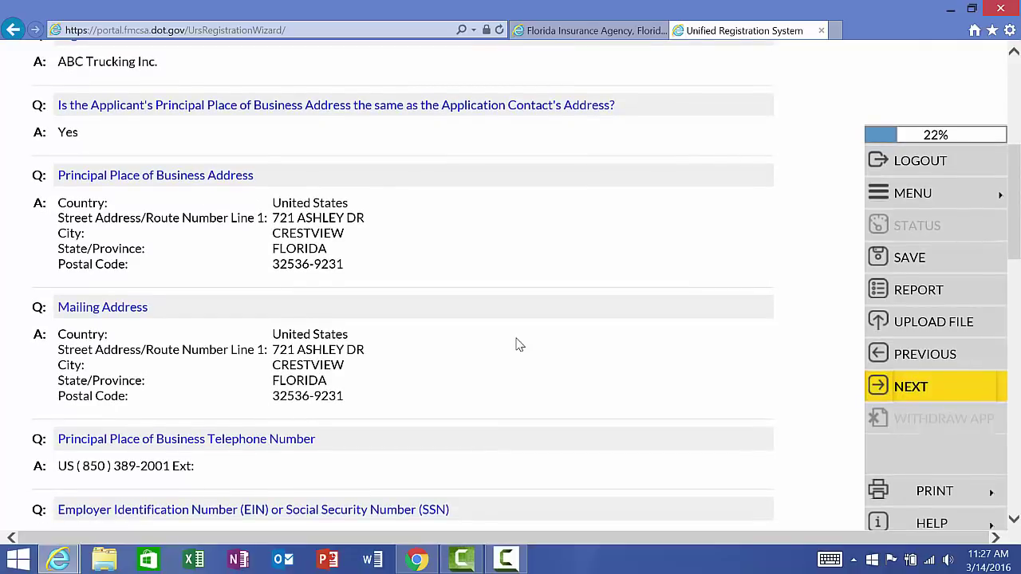
{"action": "scroll", "coordinate": [517, 345], "scroll_direction": "down", "scroll_amount": 7}
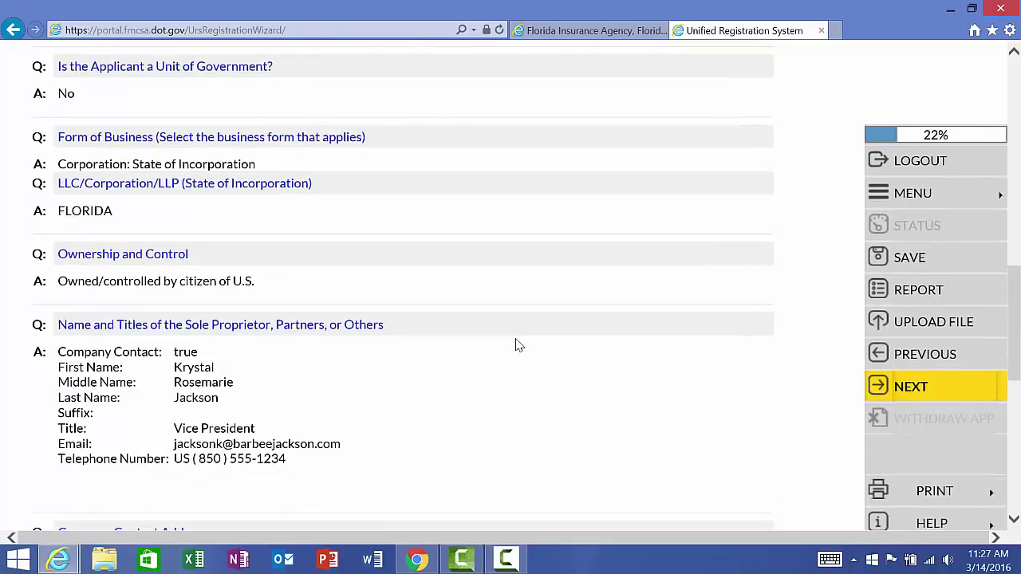
{"action": "scroll", "coordinate": [517, 346], "scroll_direction": "down", "scroll_amount": 1}
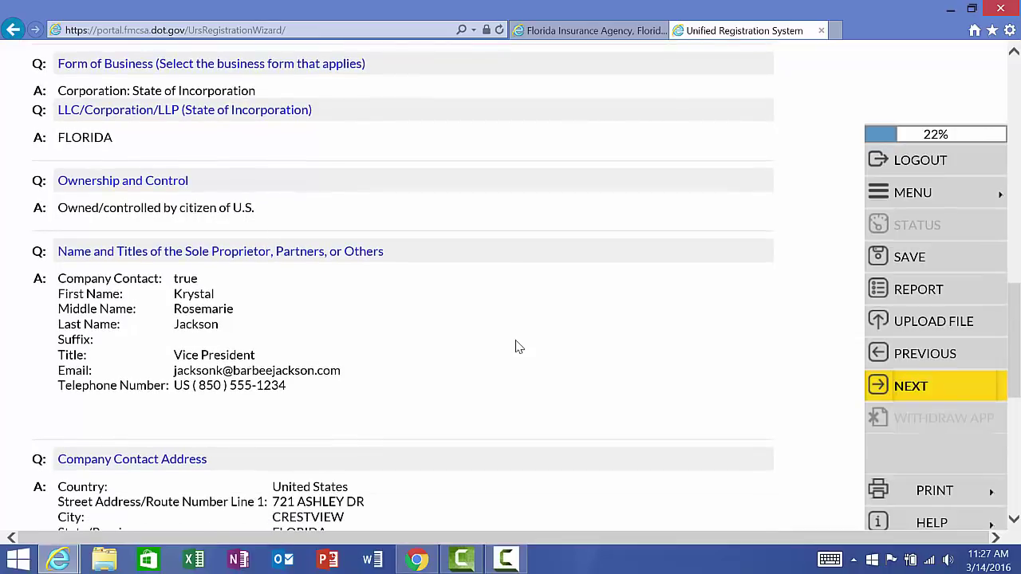
{"action": "scroll", "coordinate": [515, 346], "scroll_direction": "down", "scroll_amount": 3}
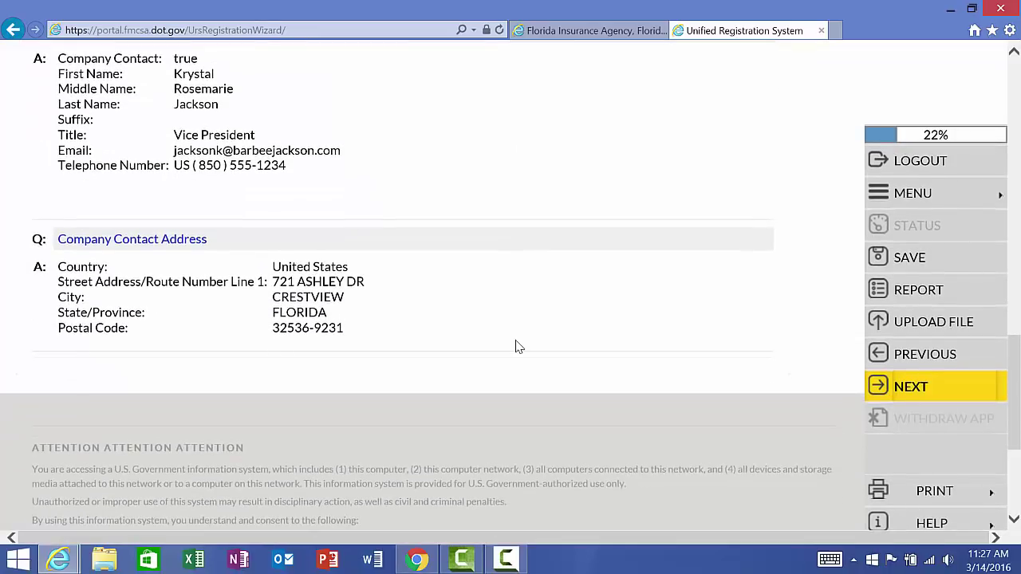
{"action": "left_click", "coordinate": [930, 395]}
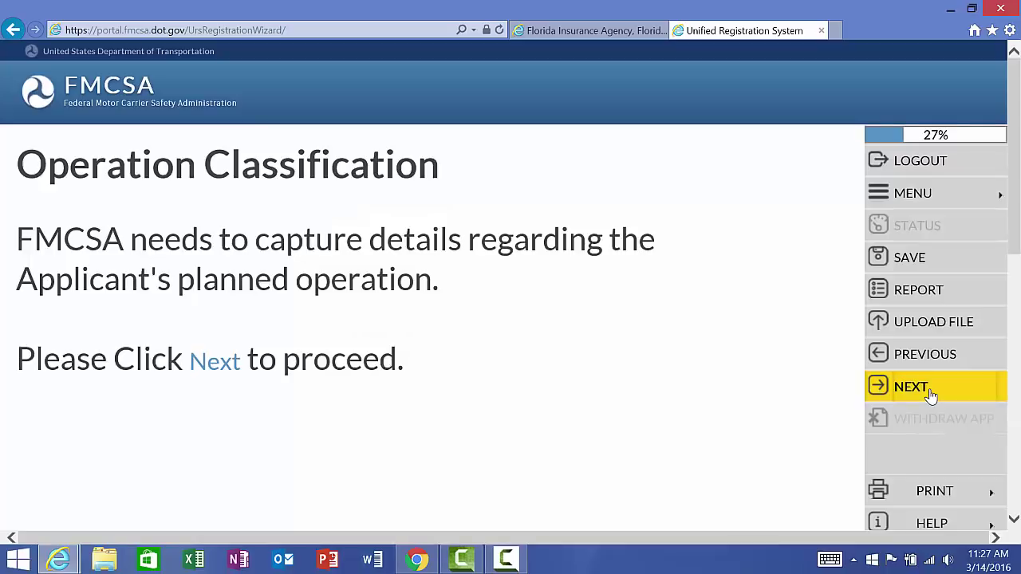
Step: Answer No to intermodal equipment provider, Yes to transporting property, and Yes to receiving compensation
{"action": "left_click", "coordinate": [930, 394]}
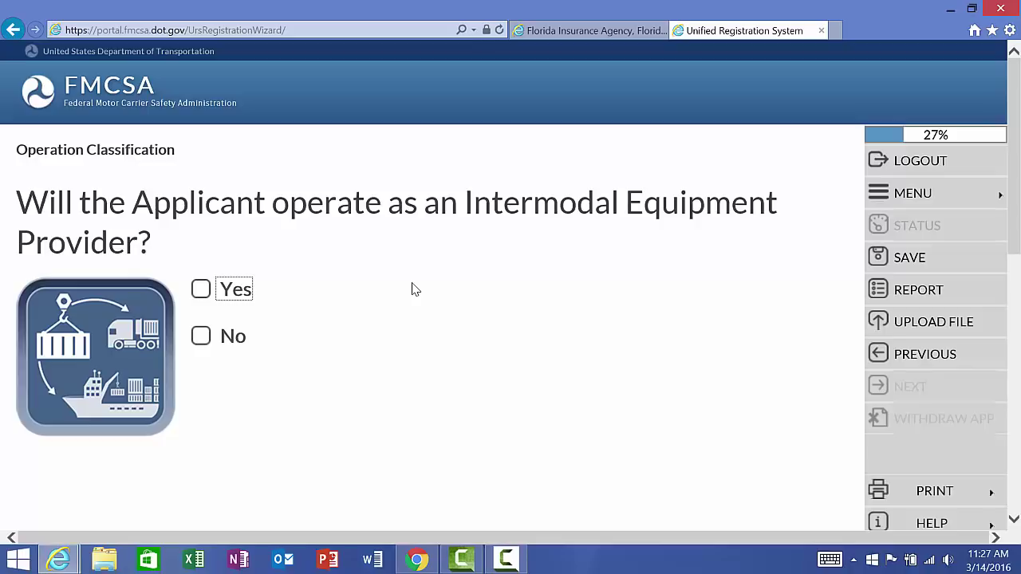
{"action": "left_click", "coordinate": [202, 337]}
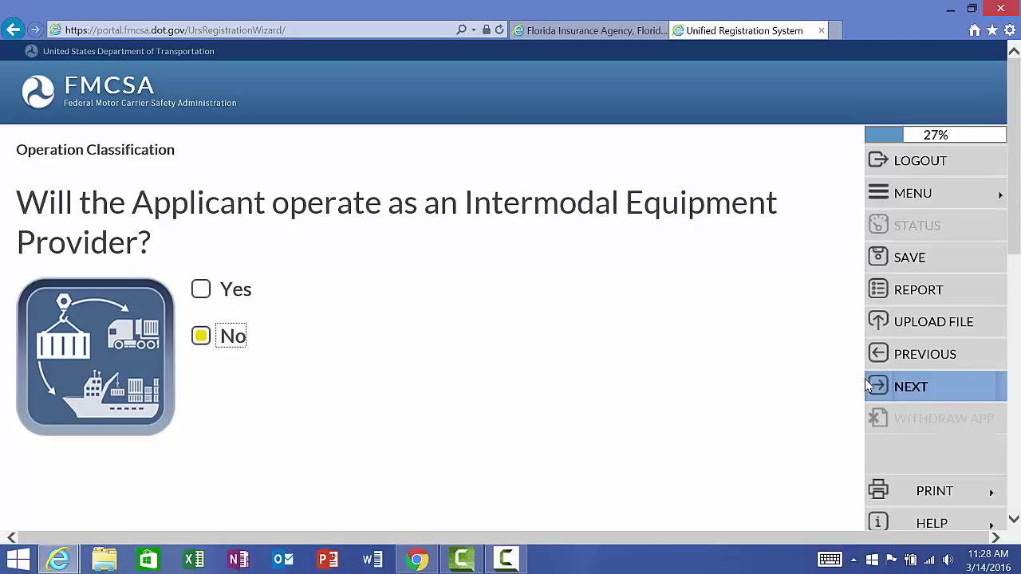
{"action": "left_click", "coordinate": [877, 390]}
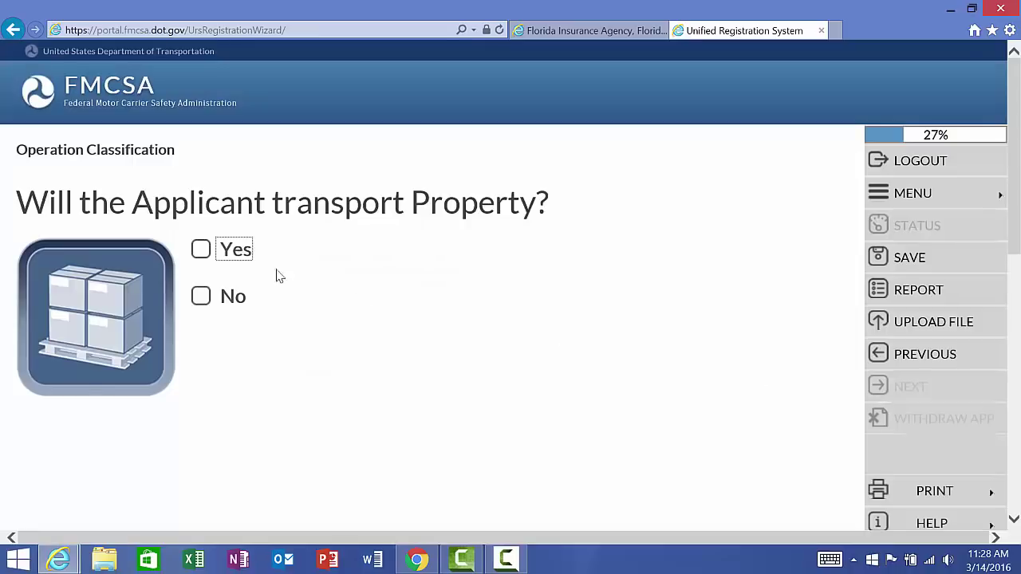
{"action": "left_click", "coordinate": [201, 250]}
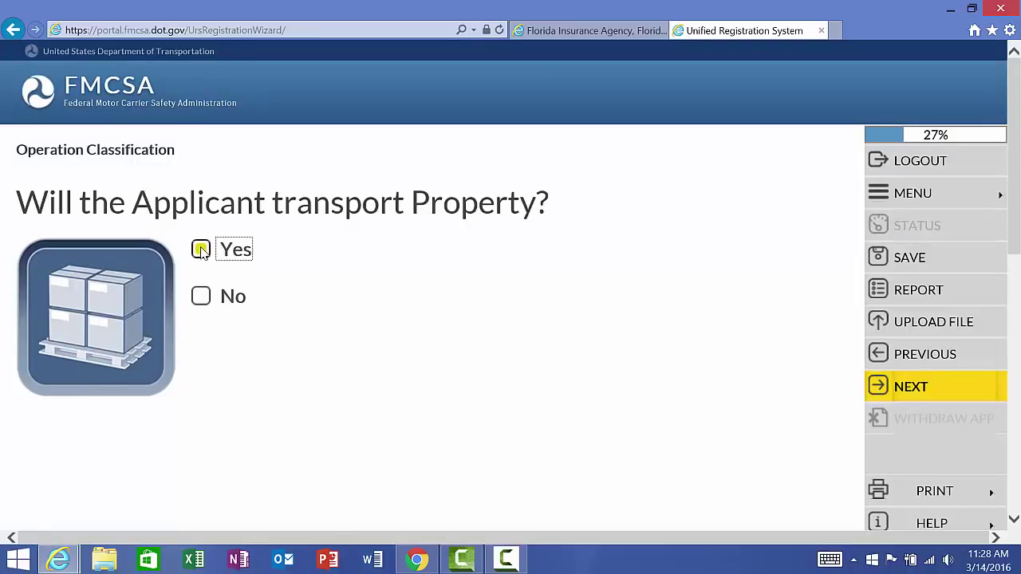
{"action": "left_click", "coordinate": [910, 386]}
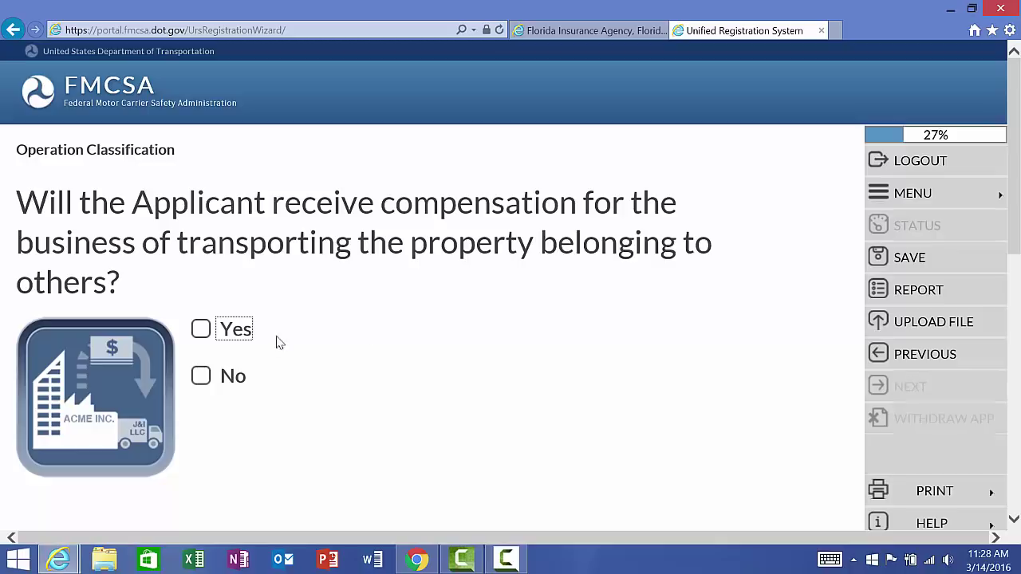
{"action": "left_click", "coordinate": [201, 329]}
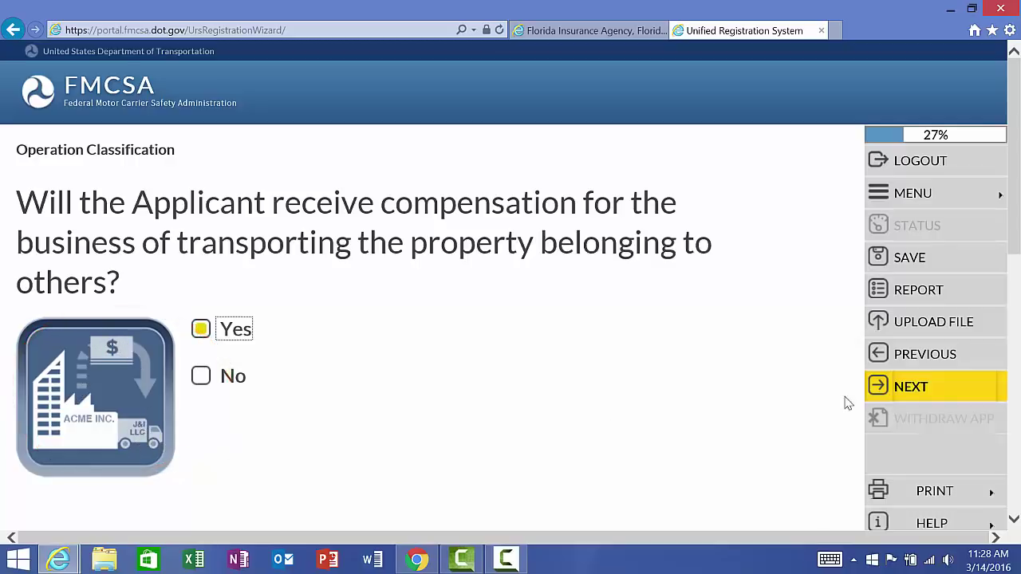
{"action": "left_click", "coordinate": [948, 383]}
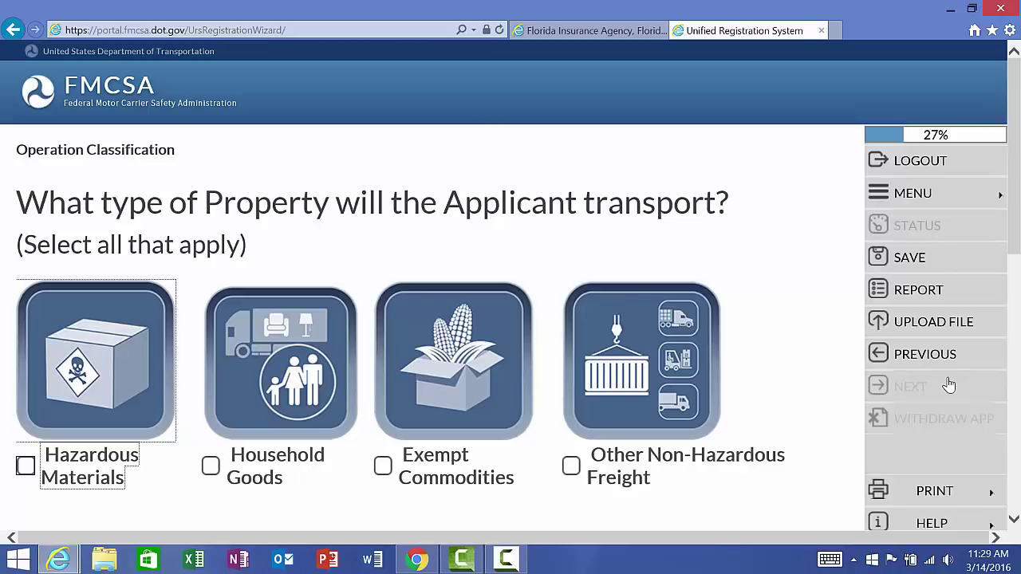
Step: Select Other Non-Hazardous Freight as the property type and save it
{"action": "scroll", "coordinate": [803, 386], "scroll_direction": "down", "scroll_amount": 2}
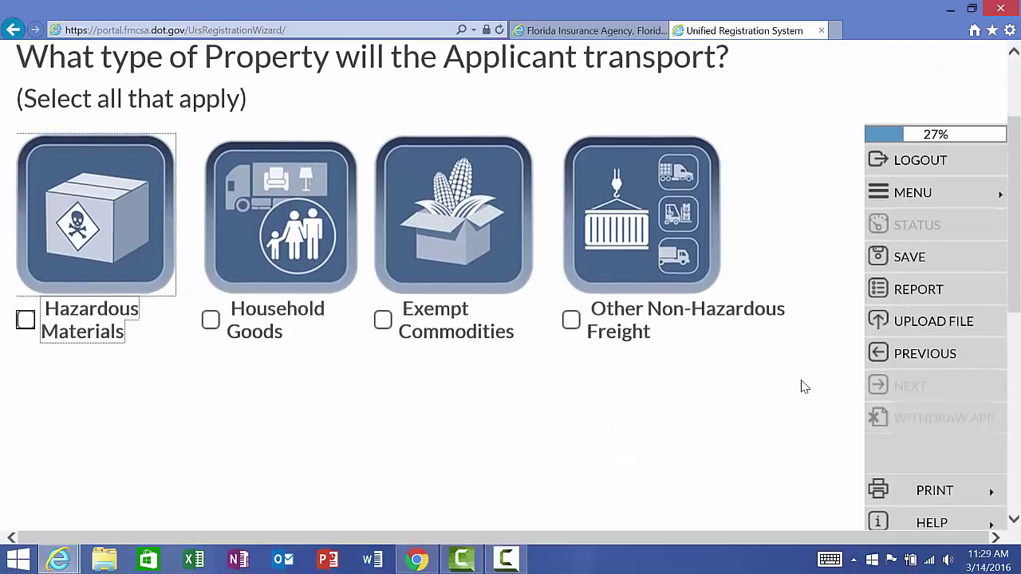
{"action": "scroll", "coordinate": [804, 386], "scroll_direction": "up", "scroll_amount": 1}
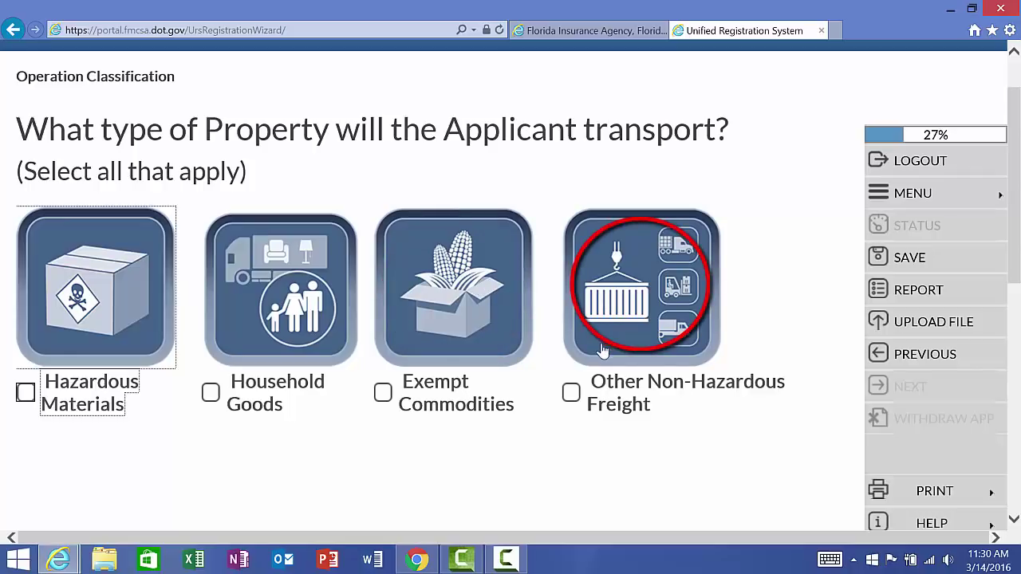
{"action": "left_click", "coordinate": [571, 394]}
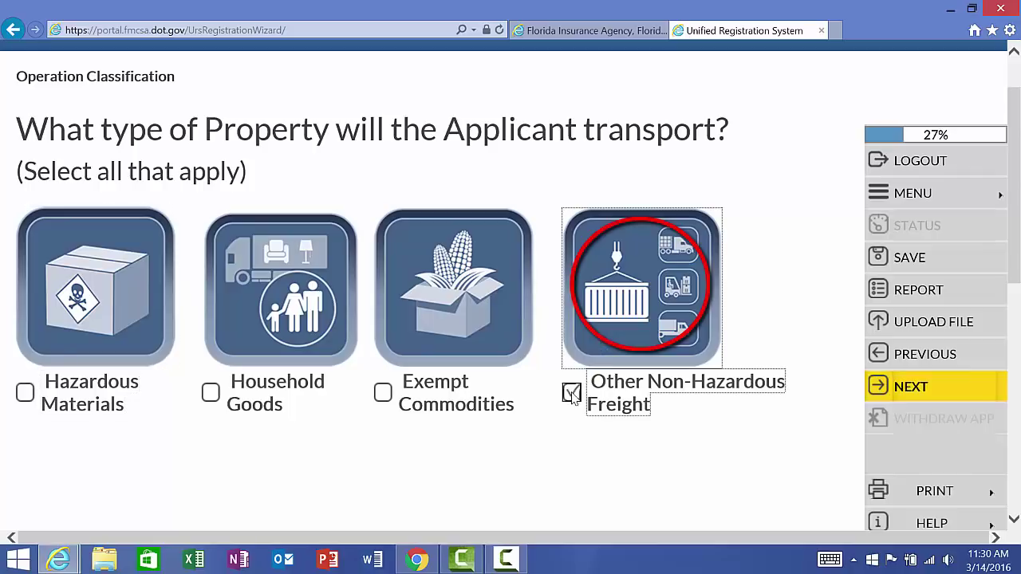
{"action": "left_click", "coordinate": [914, 386]}
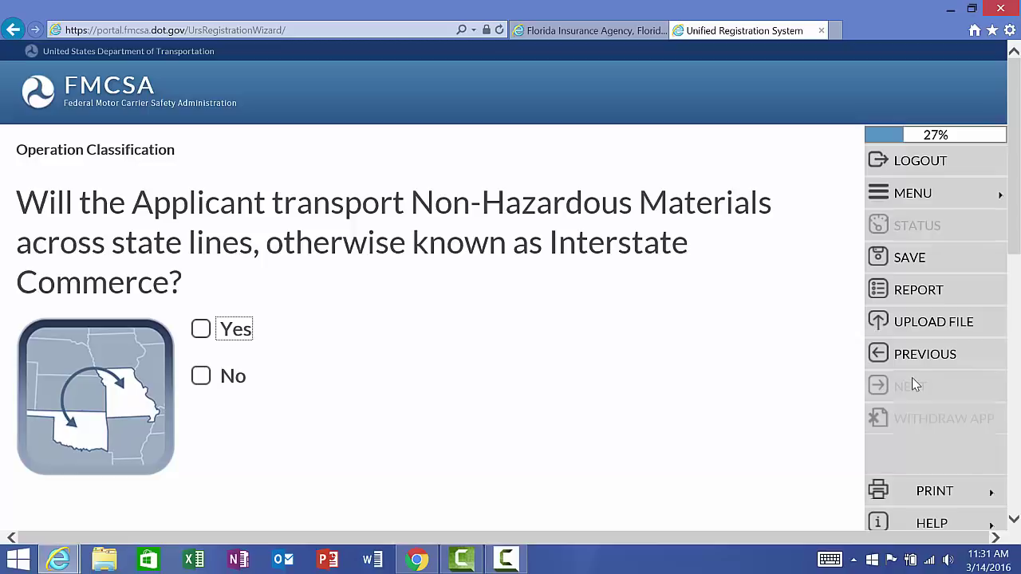
Step: Answer Yes to interstate commerce, No to own property, and No to transporting passengers
{"action": "left_click", "coordinate": [201, 332]}
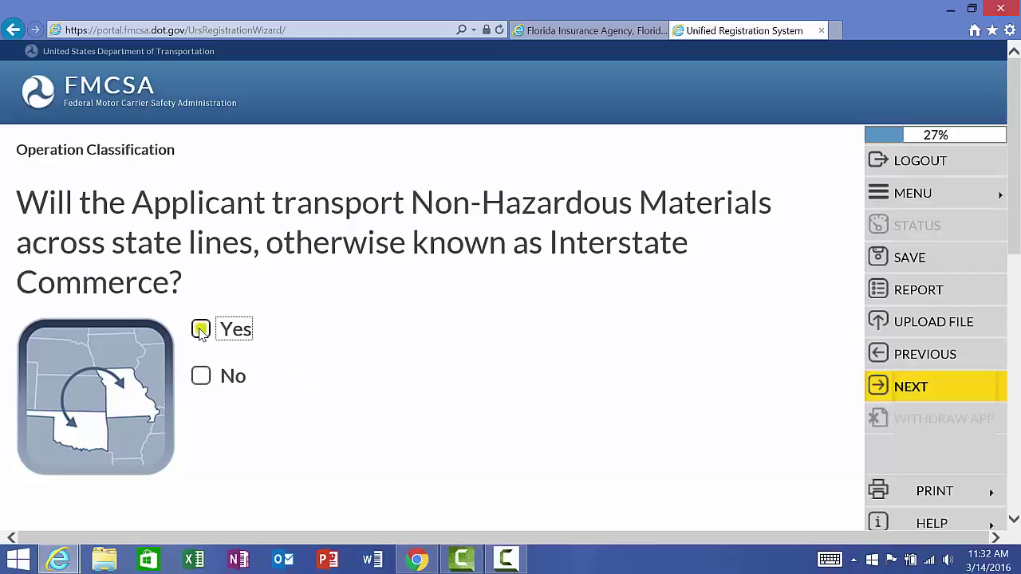
{"action": "left_click", "coordinate": [913, 387]}
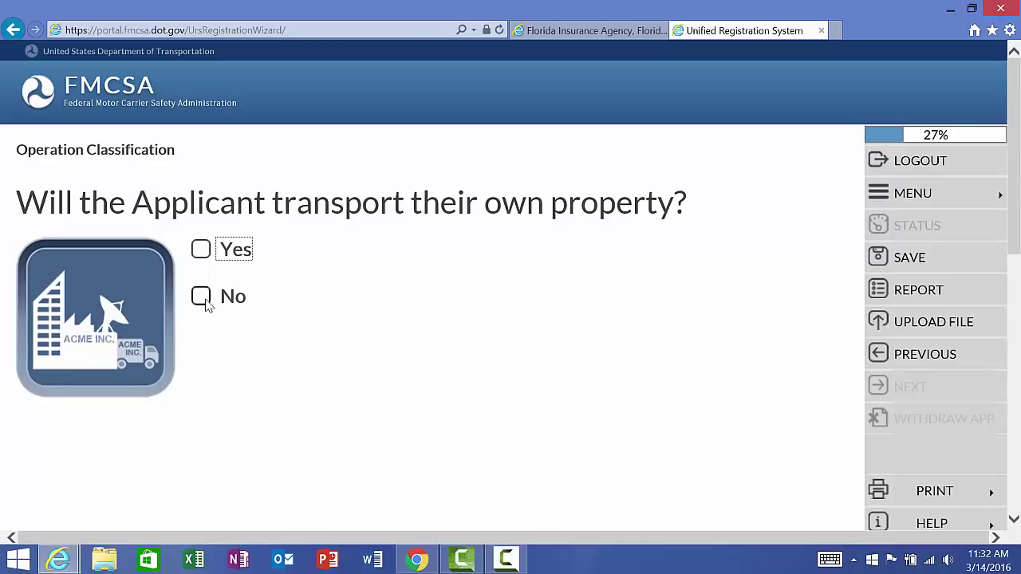
{"action": "left_click", "coordinate": [204, 298]}
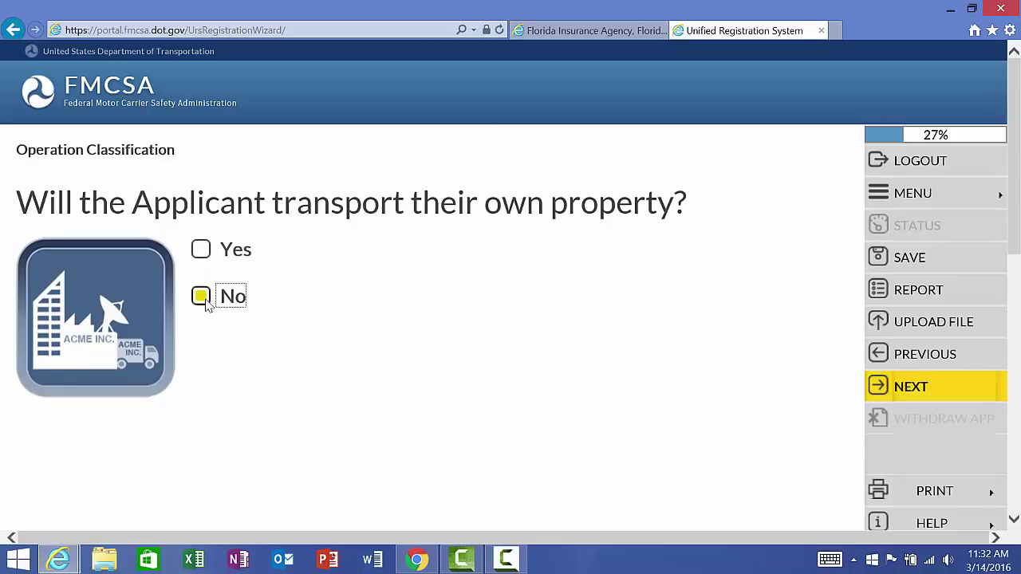
{"action": "left_click", "coordinate": [911, 387]}
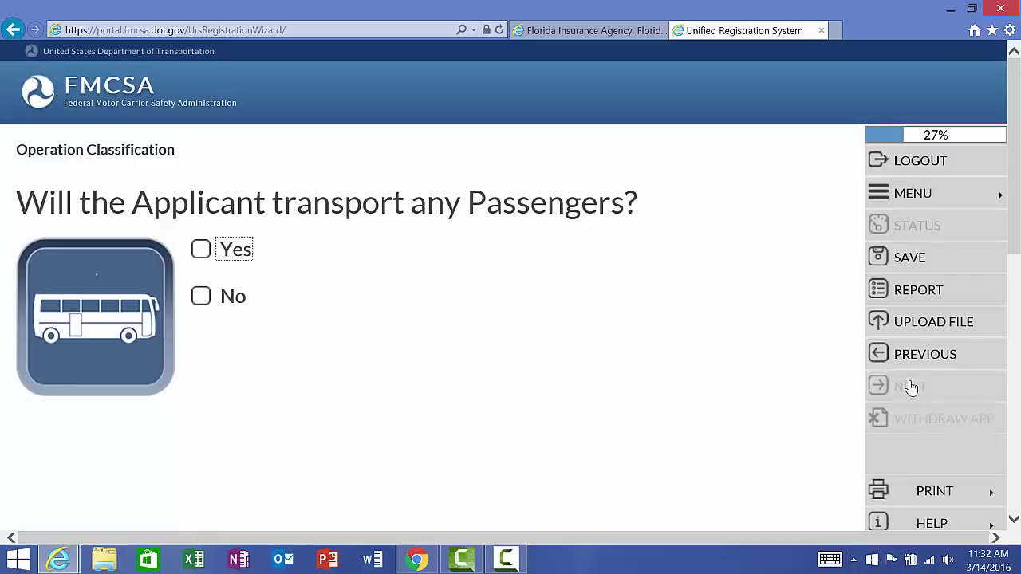
{"action": "left_click", "coordinate": [204, 298]}
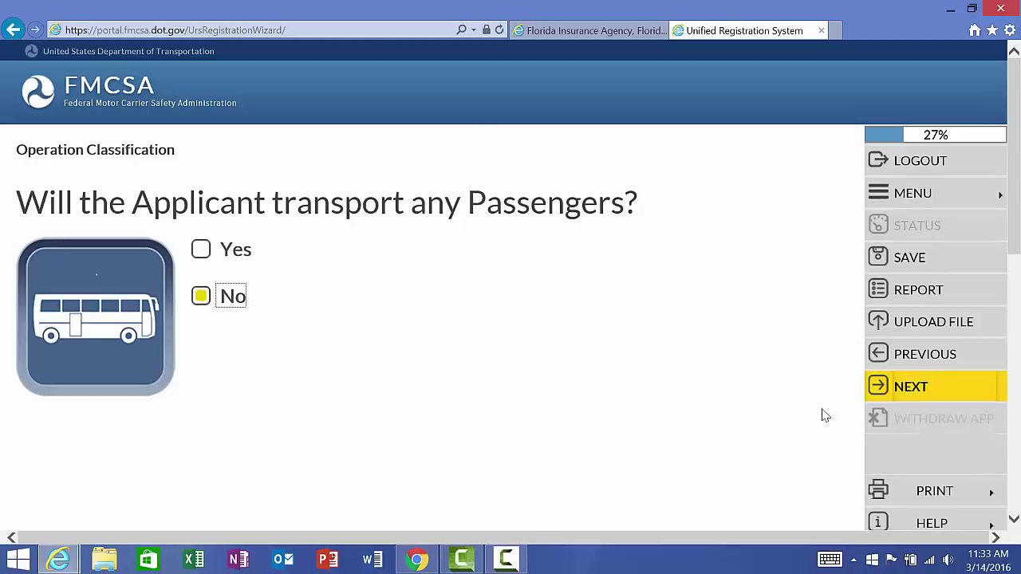
Step: Save the Passengers answer and mark No for Property or HHG Broker services
{"action": "left_click", "coordinate": [912, 387]}
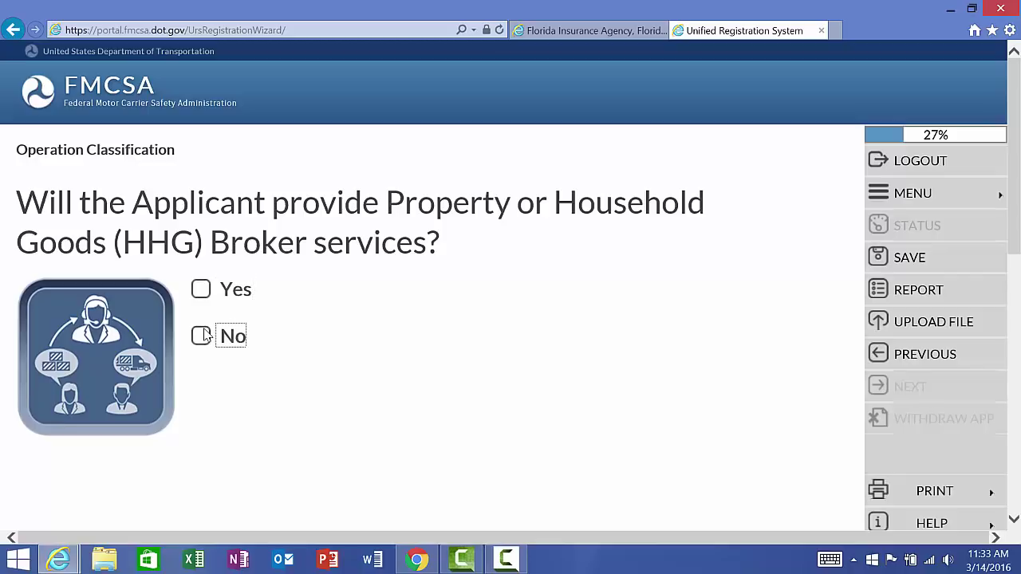
{"action": "left_click", "coordinate": [202, 336]}
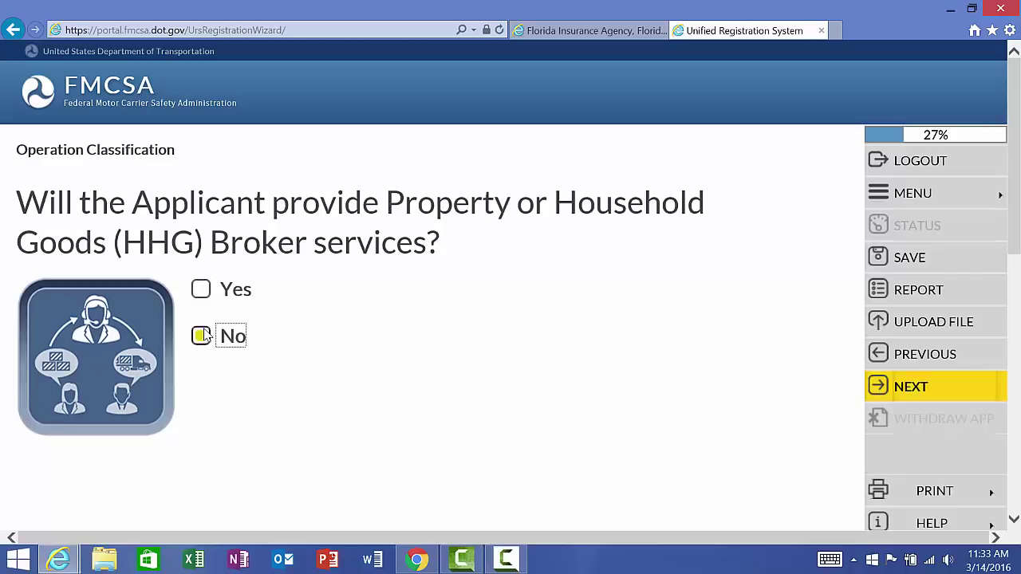
Step: Save the broker answer, then answer No to Freight Forwarder and Cargo Tank Facility
{"action": "left_click", "coordinate": [967, 386]}
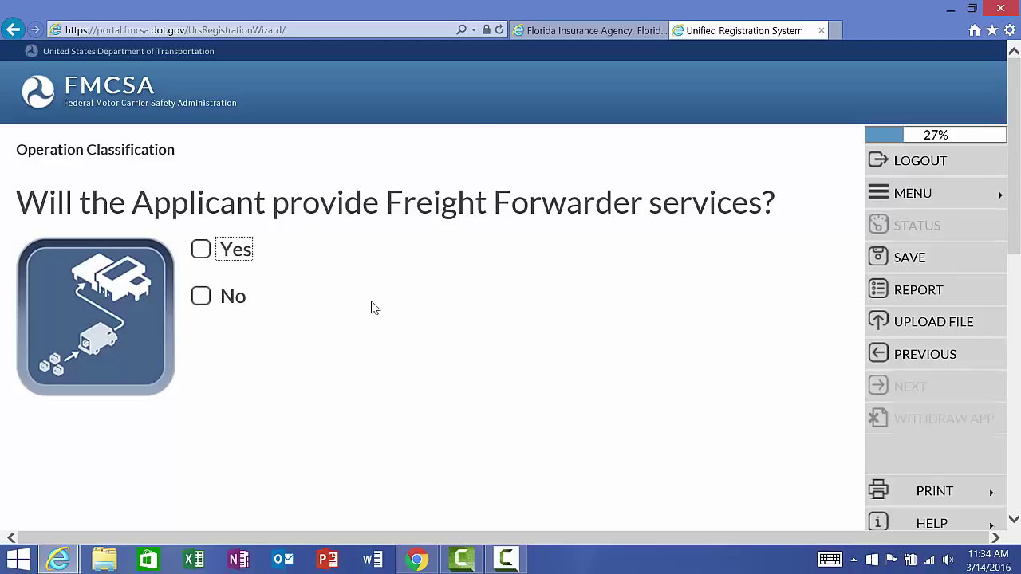
{"action": "left_click", "coordinate": [204, 302]}
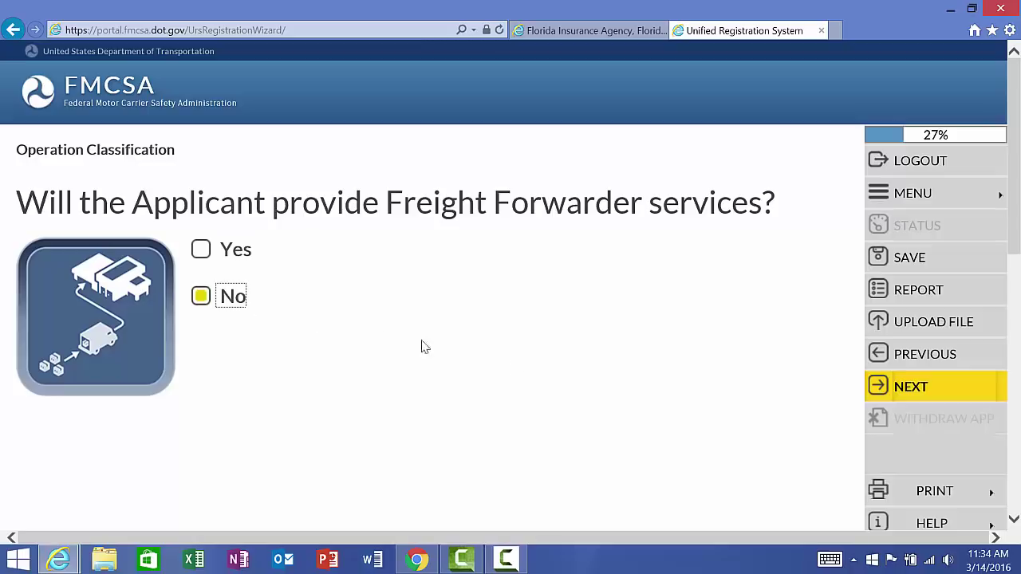
{"action": "left_click", "coordinate": [949, 387]}
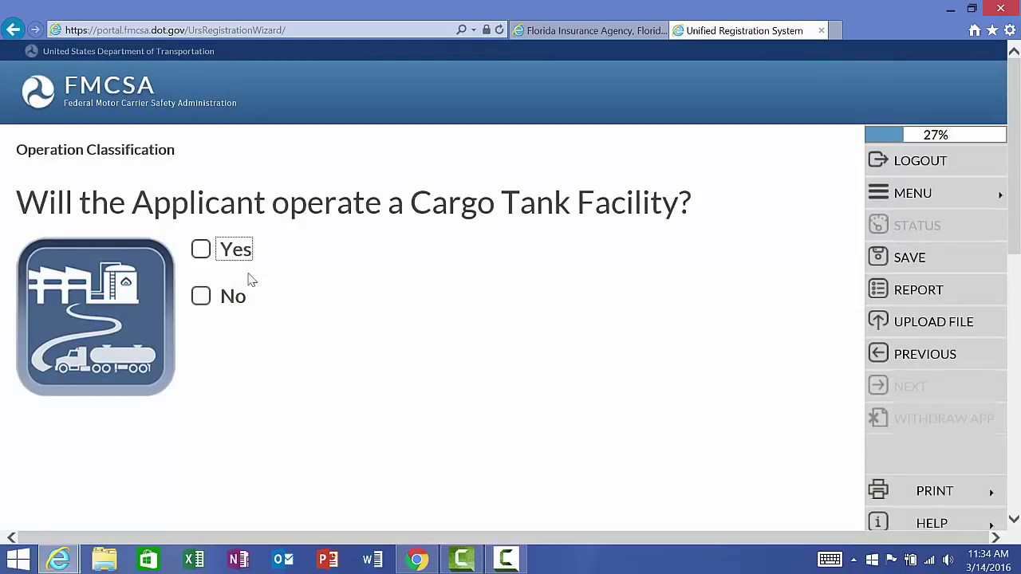
{"action": "left_click", "coordinate": [201, 301]}
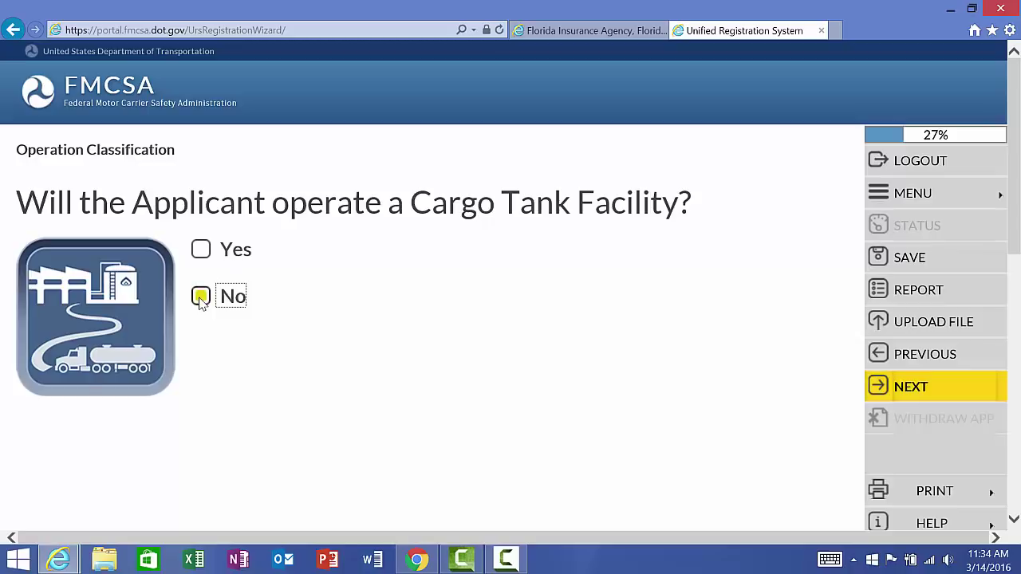
{"action": "left_click", "coordinate": [908, 390]}
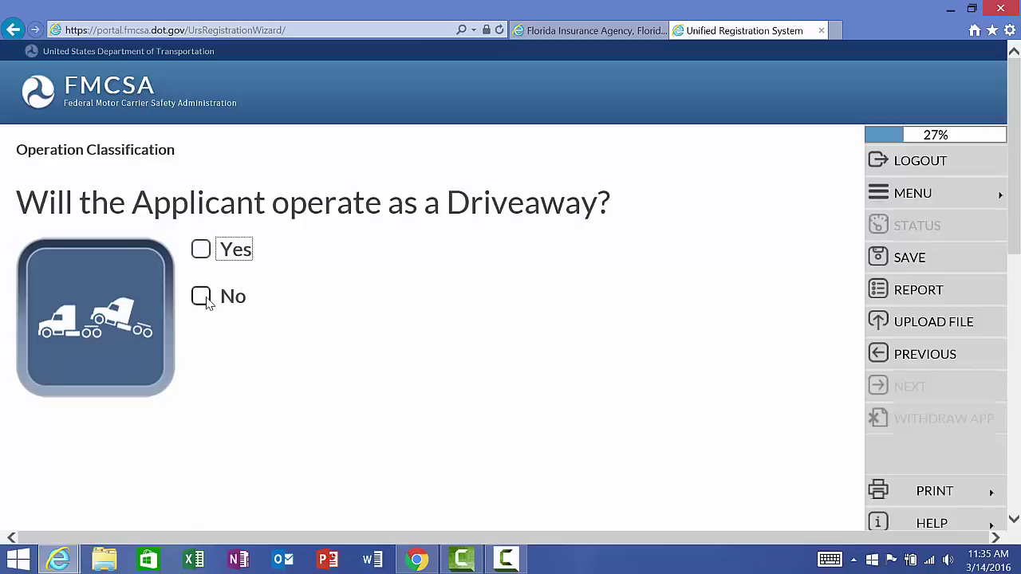
Step: Answer No to operating as a Driveaway and as a Towaway
{"action": "left_click", "coordinate": [209, 297]}
{"action": "left_click", "coordinate": [932, 391]}
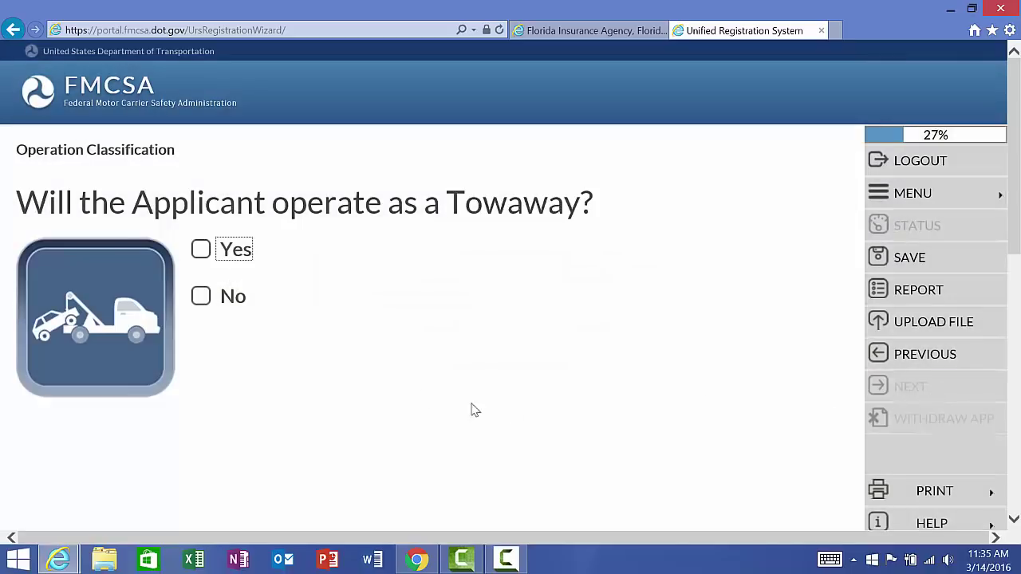
{"action": "left_click", "coordinate": [200, 303]}
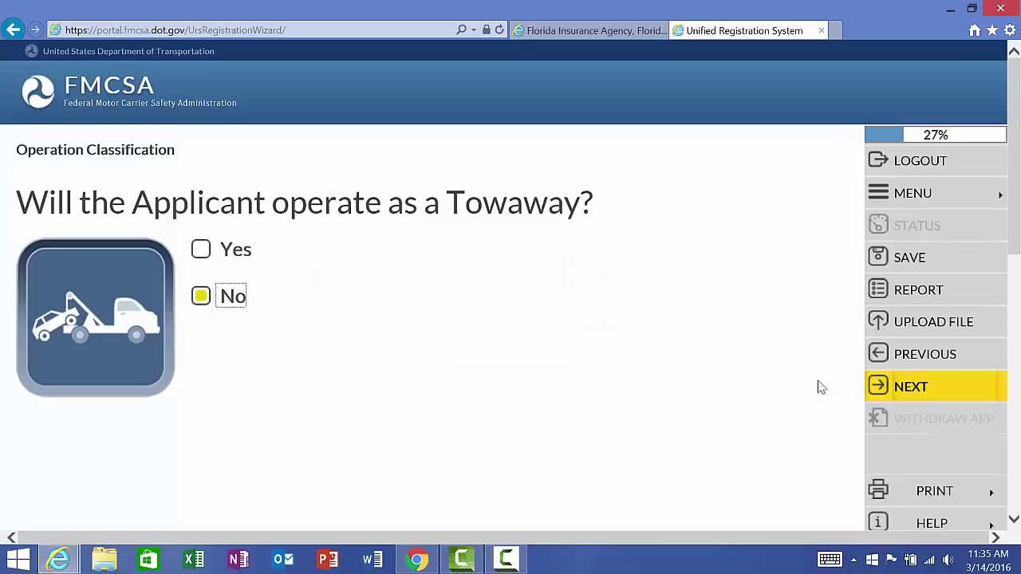
{"action": "left_click", "coordinate": [911, 390]}
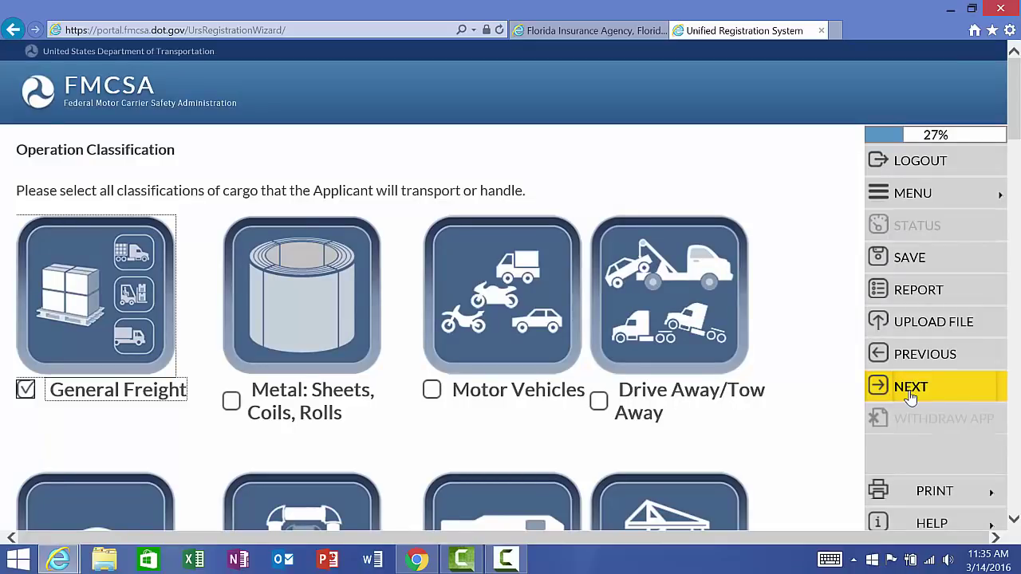
Step: Scroll through the cargo tiles to confirm General Freight is the only checked classification
{"action": "scroll", "coordinate": [911, 397], "scroll_direction": "down", "scroll_amount": 1}
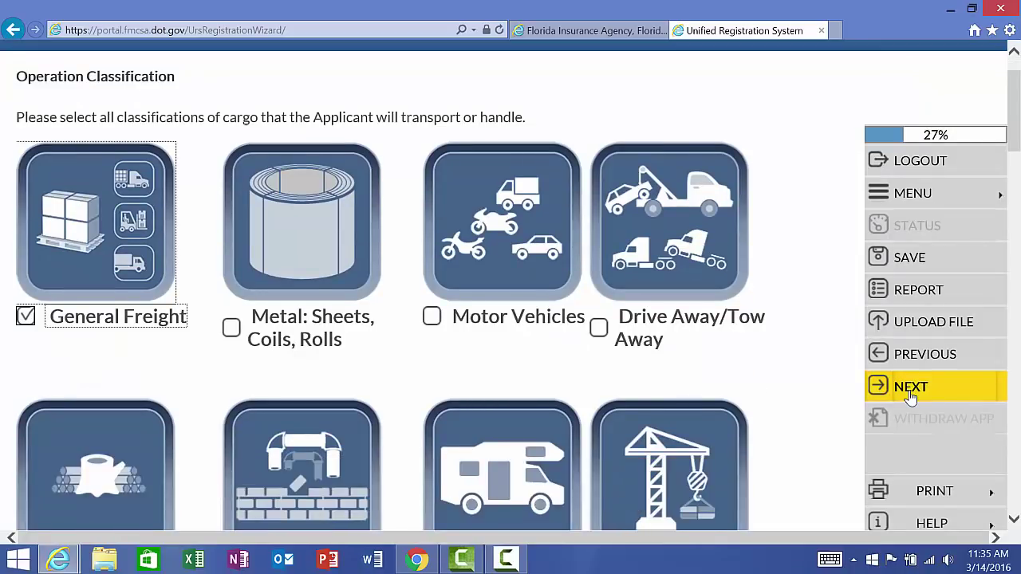
{"action": "scroll", "coordinate": [911, 397], "scroll_direction": "down", "scroll_amount": 1}
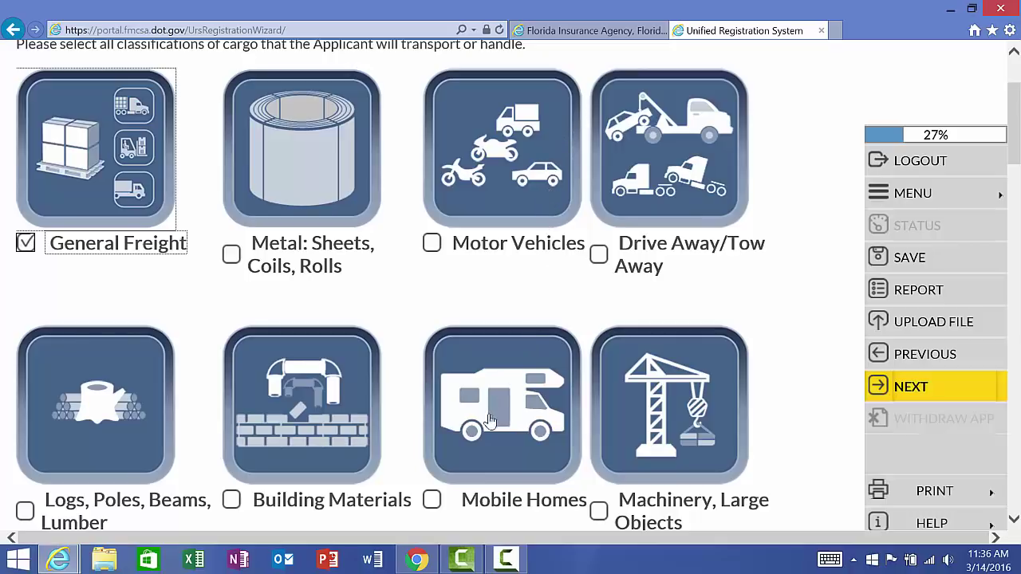
{"action": "scroll", "coordinate": [475, 440], "scroll_direction": "down", "scroll_amount": 3}
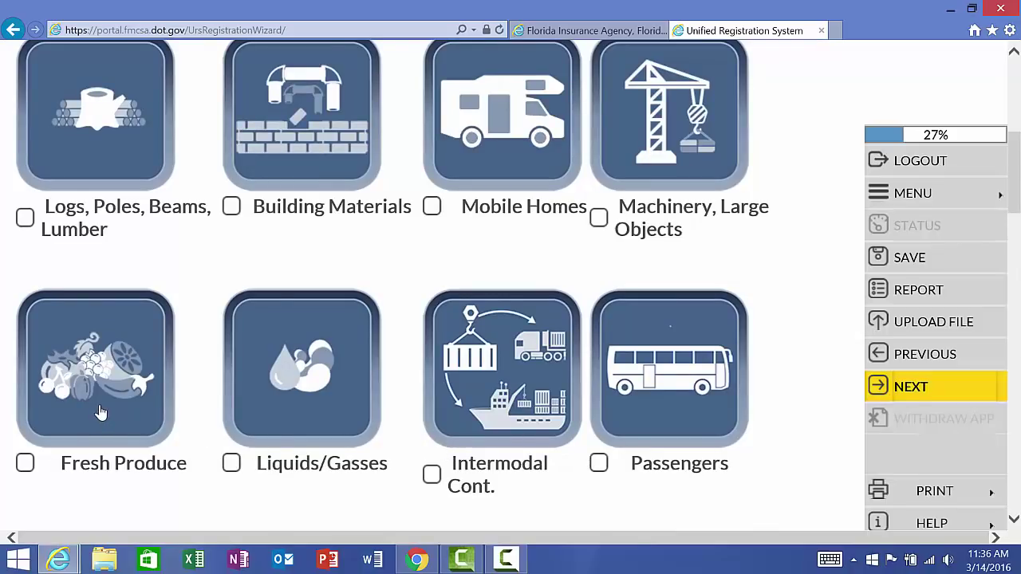
{"action": "scroll", "coordinate": [101, 412], "scroll_direction": "down", "scroll_amount": 3}
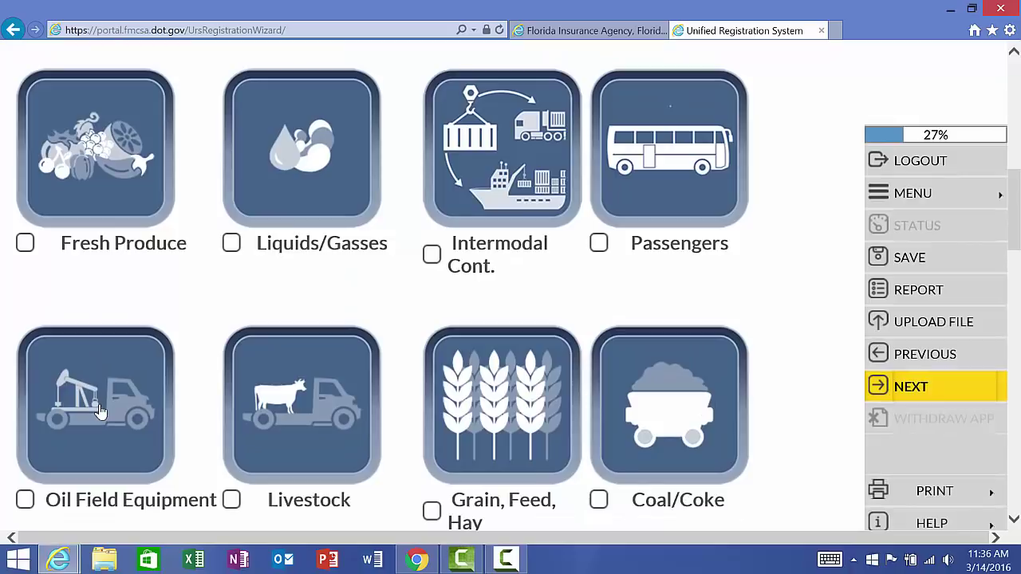
{"action": "scroll", "coordinate": [101, 411], "scroll_direction": "down", "scroll_amount": 5}
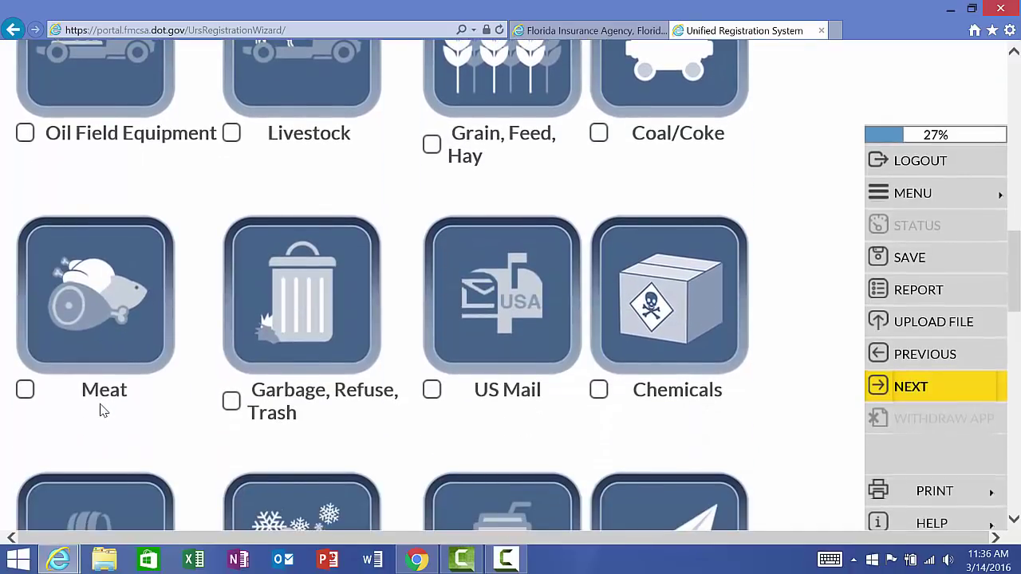
{"action": "scroll", "coordinate": [101, 411], "scroll_direction": "down", "scroll_amount": 2}
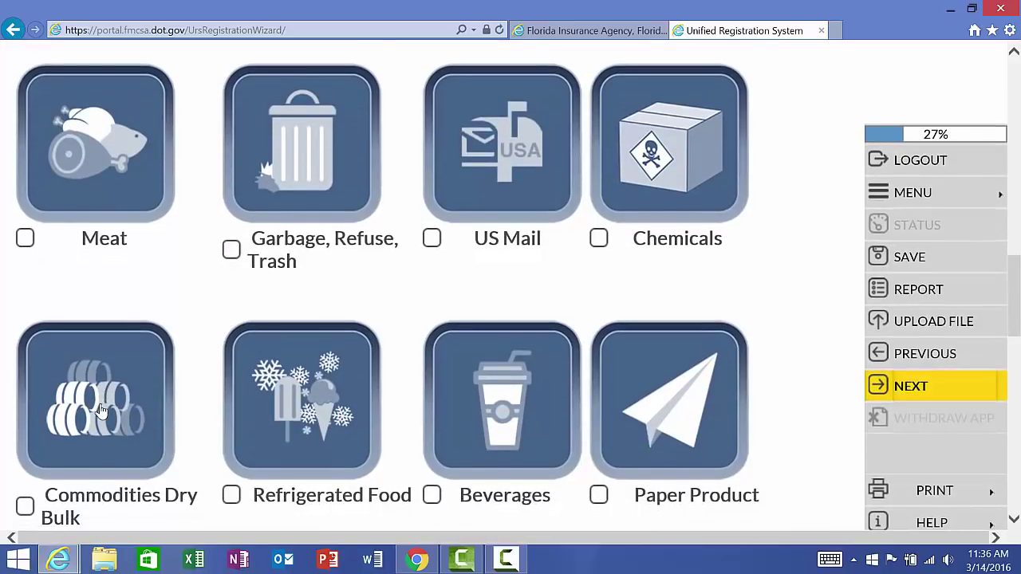
{"action": "scroll", "coordinate": [101, 412], "scroll_direction": "down", "scroll_amount": 4}
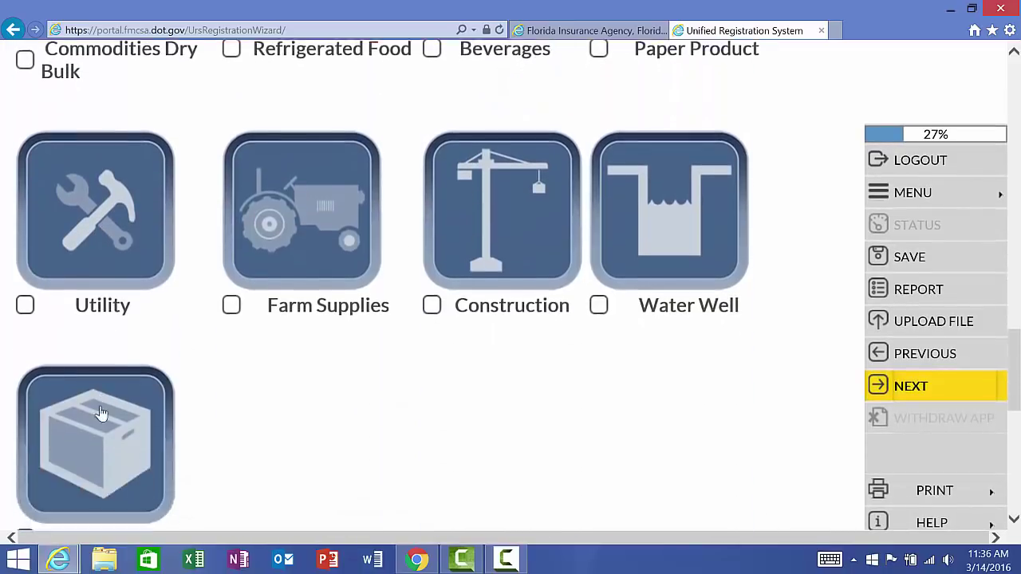
{"action": "scroll", "coordinate": [101, 413], "scroll_direction": "down", "scroll_amount": 1}
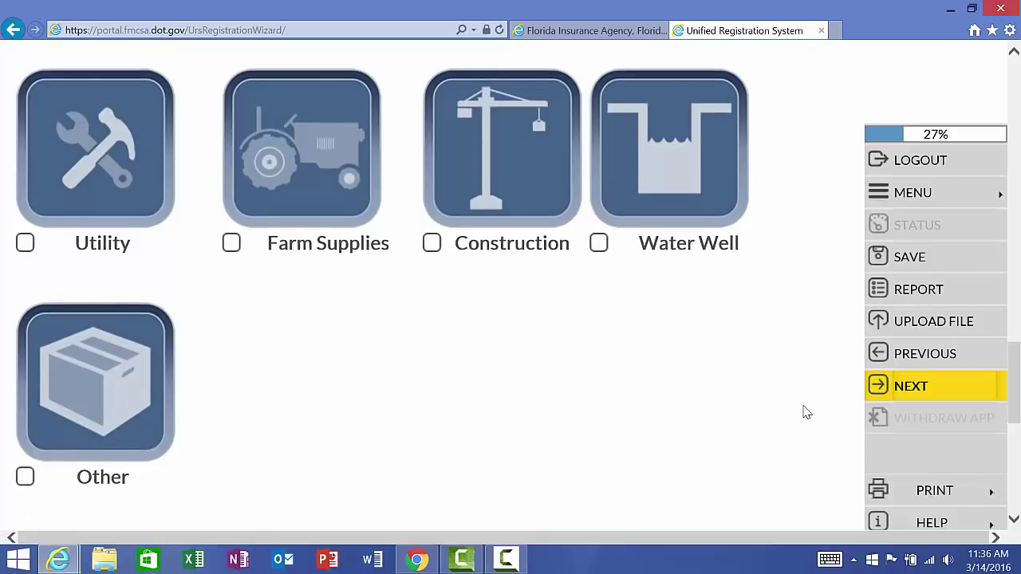
{"action": "scroll", "coordinate": [804, 409], "scroll_direction": "up", "scroll_amount": 4}
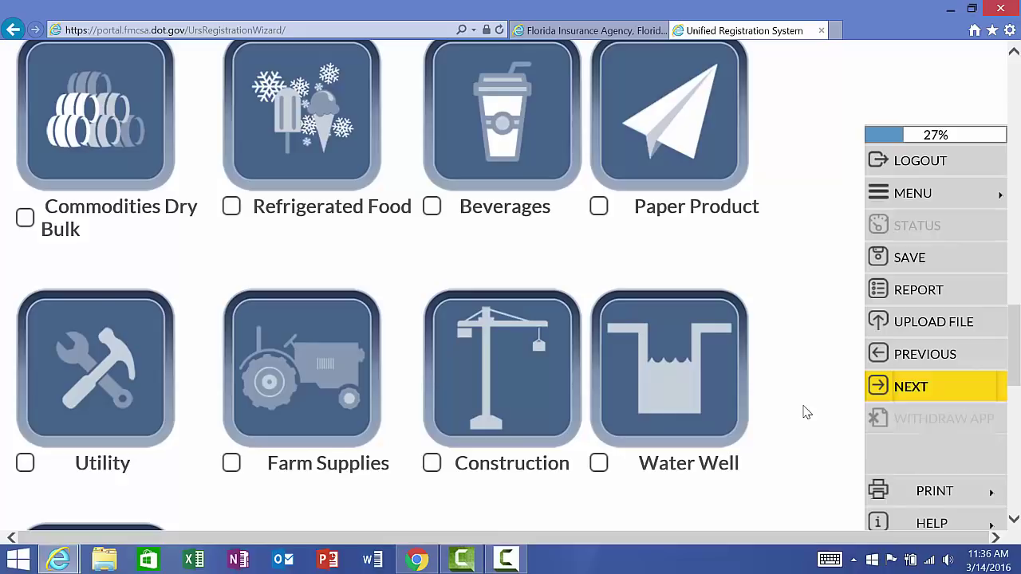
{"action": "scroll", "coordinate": [804, 413], "scroll_direction": "up", "scroll_amount": 1}
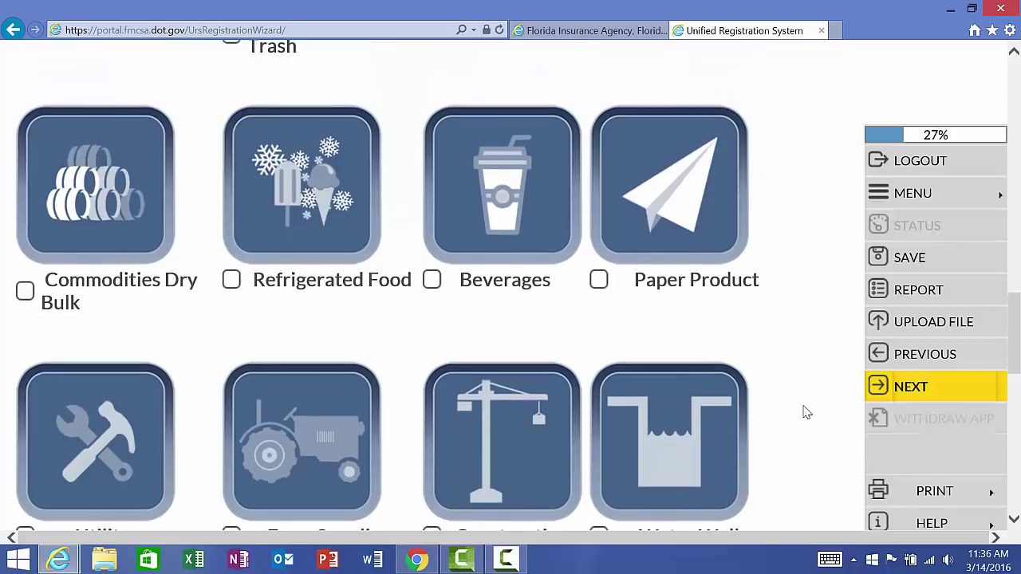
{"action": "scroll", "coordinate": [804, 413], "scroll_direction": "up", "scroll_amount": 5}
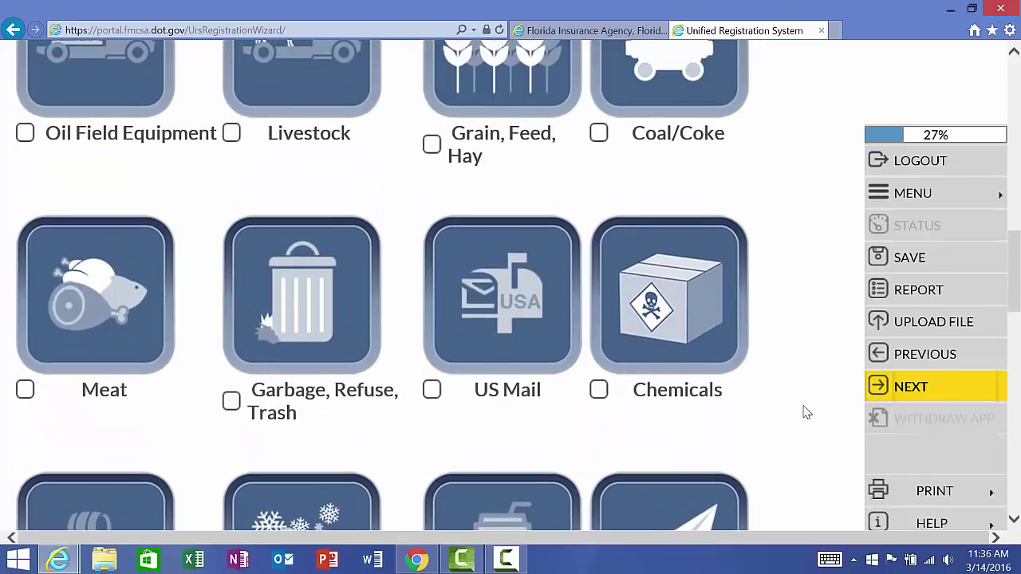
{"action": "scroll", "coordinate": [804, 413], "scroll_direction": "up", "scroll_amount": 3}
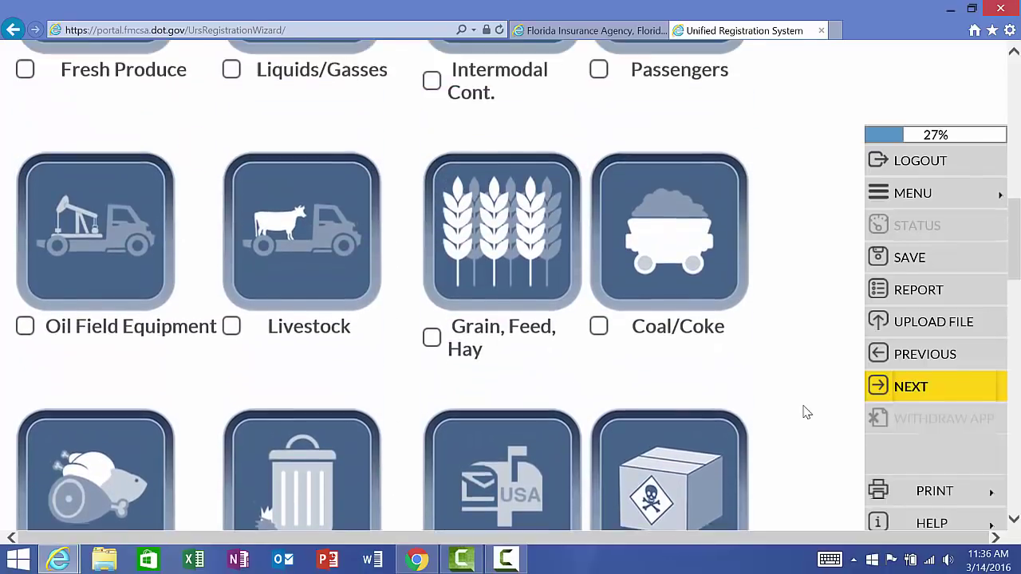
{"action": "scroll", "coordinate": [804, 412], "scroll_direction": "up", "scroll_amount": 7}
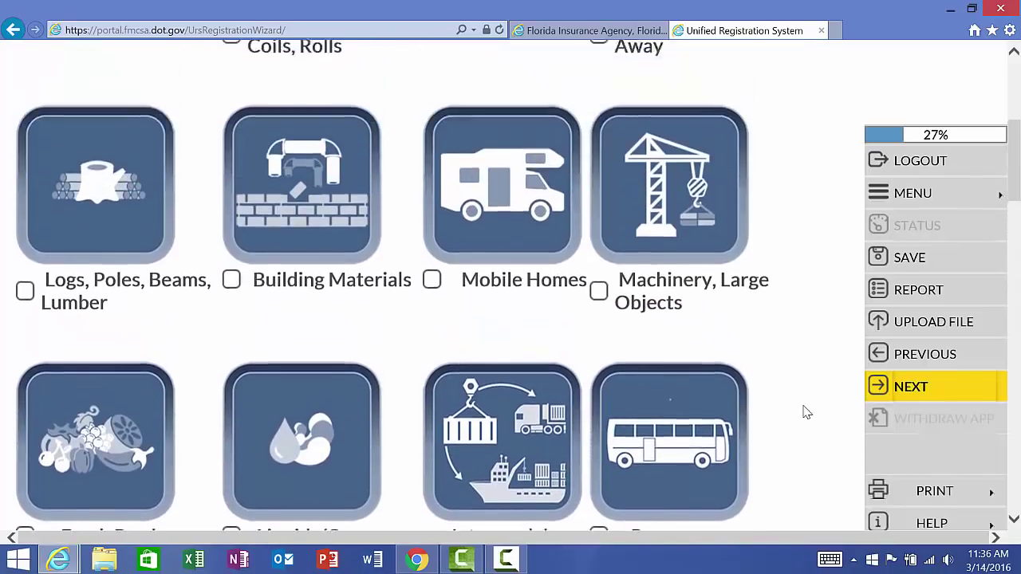
{"action": "scroll", "coordinate": [804, 413], "scroll_direction": "up", "scroll_amount": 3}
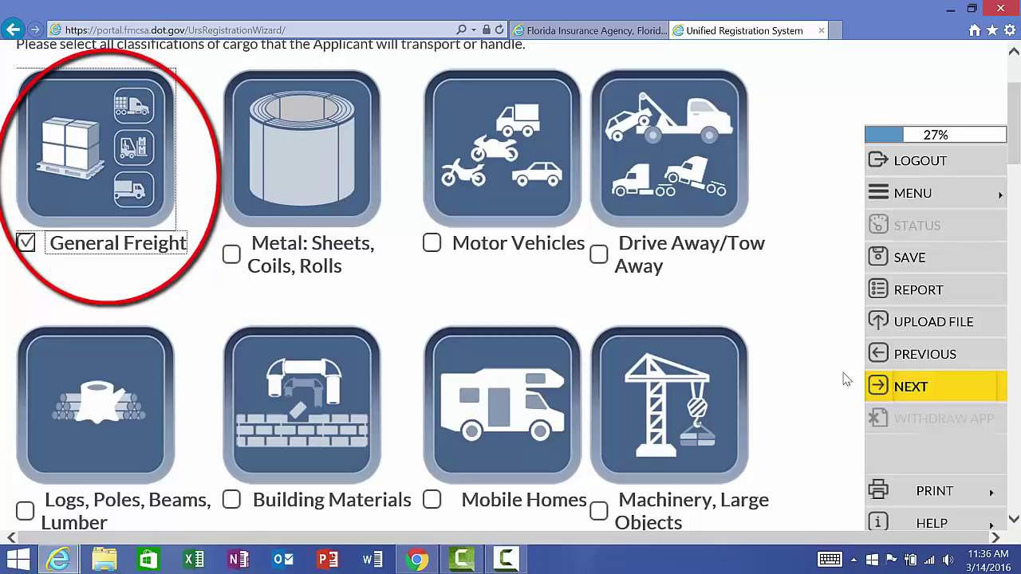
Step: Save the General Freight cargo choice and review the Operation Classification Summary
{"action": "left_click", "coordinate": [908, 391]}
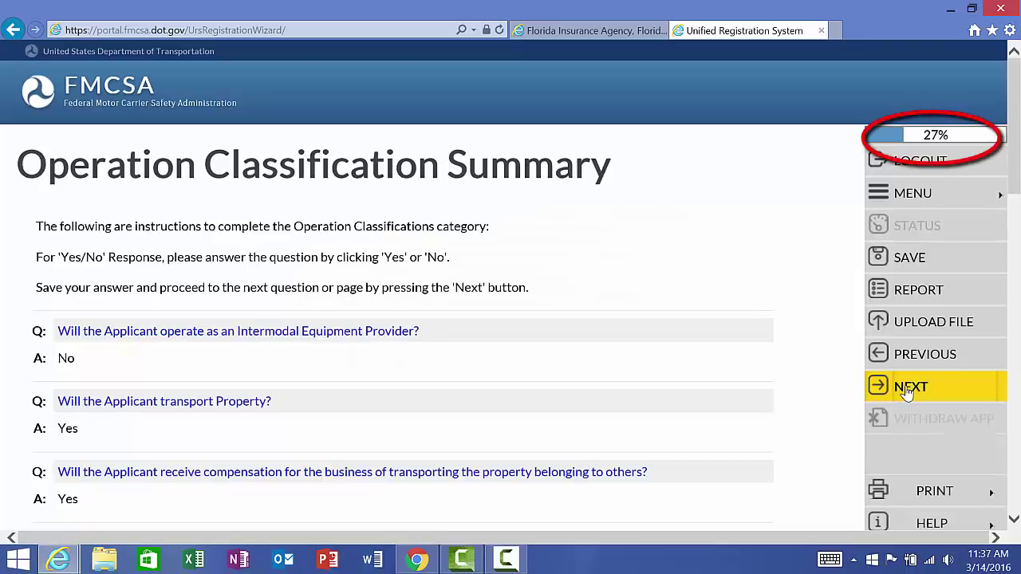
{"action": "scroll", "coordinate": [676, 287], "scroll_direction": "down", "scroll_amount": 3}
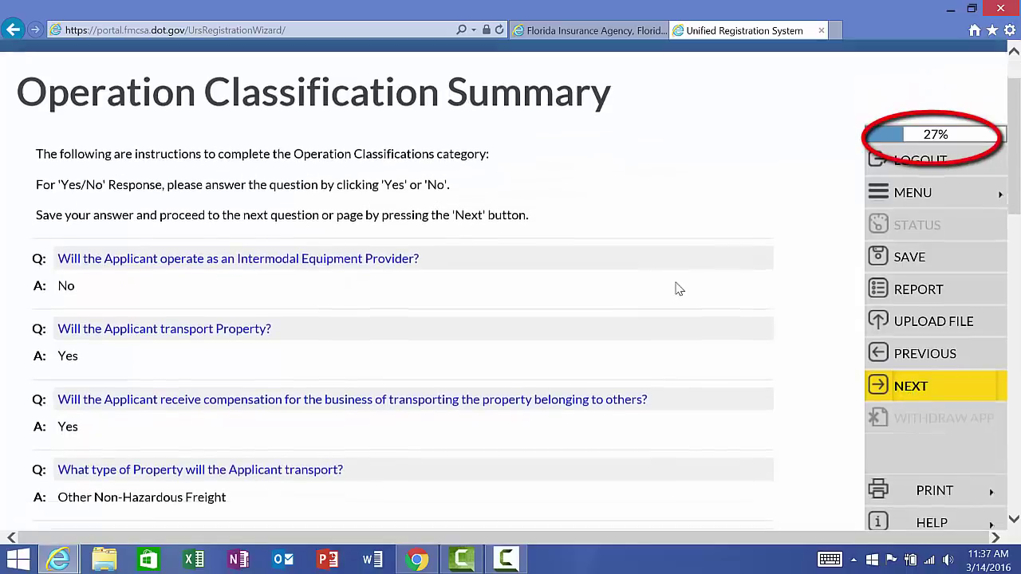
{"action": "scroll", "coordinate": [676, 289], "scroll_direction": "down", "scroll_amount": 4}
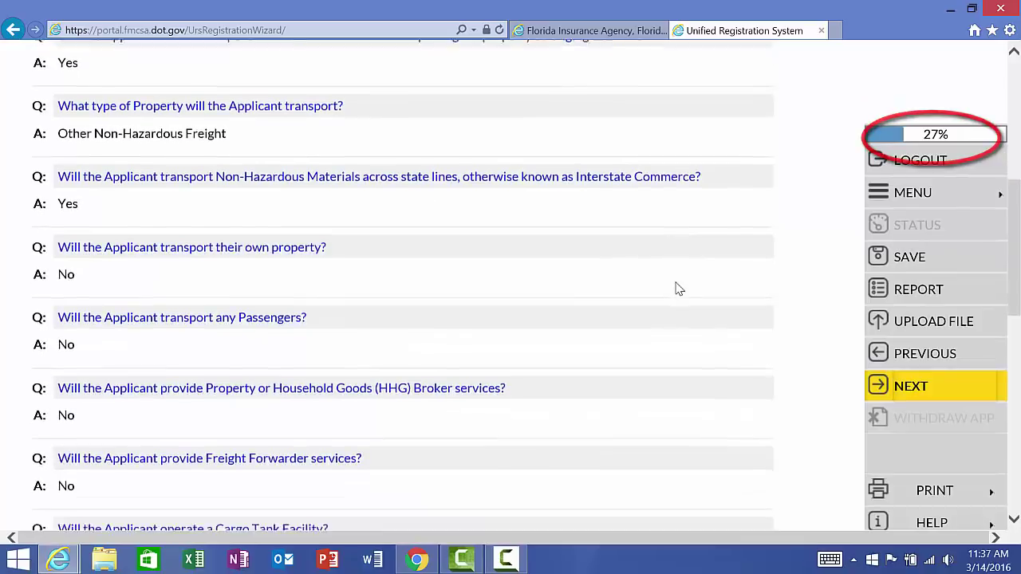
{"action": "scroll", "coordinate": [674, 291], "scroll_direction": "down", "scroll_amount": 5}
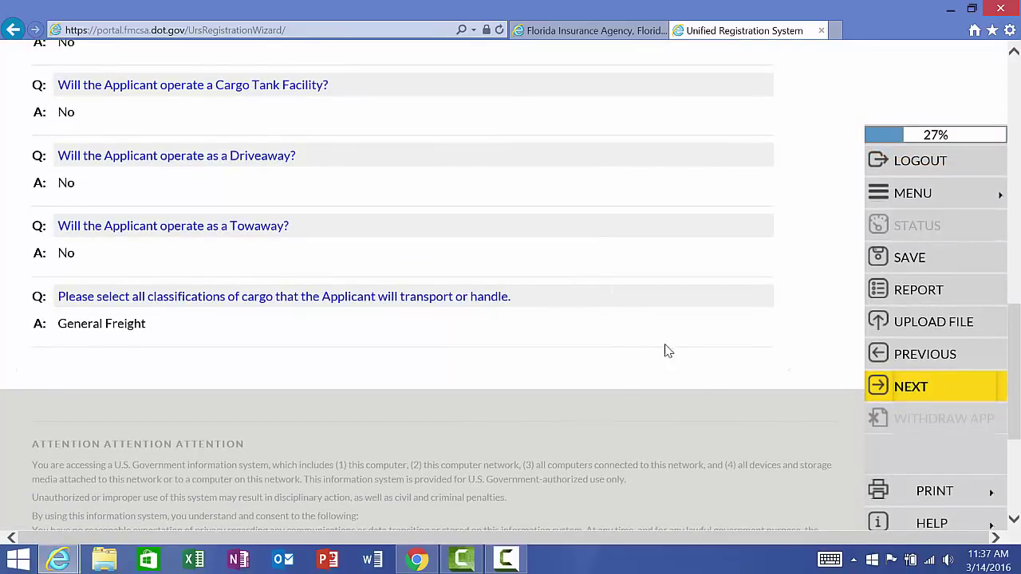
Step: Move into the Vehicles section and enter 0 for Non-CMV Property vehicles
{"action": "left_click", "coordinate": [896, 388]}
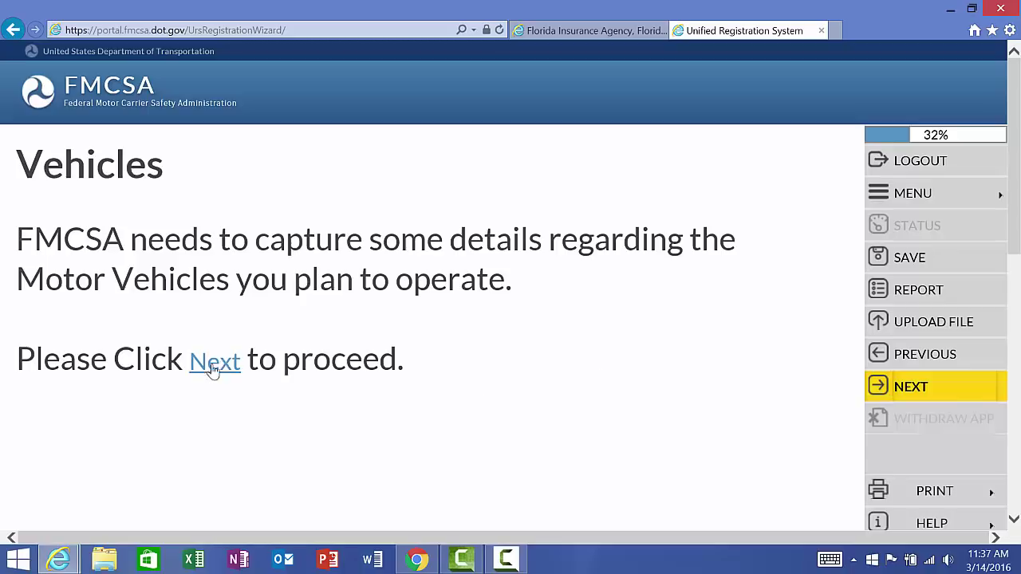
{"action": "left_click", "coordinate": [910, 388]}
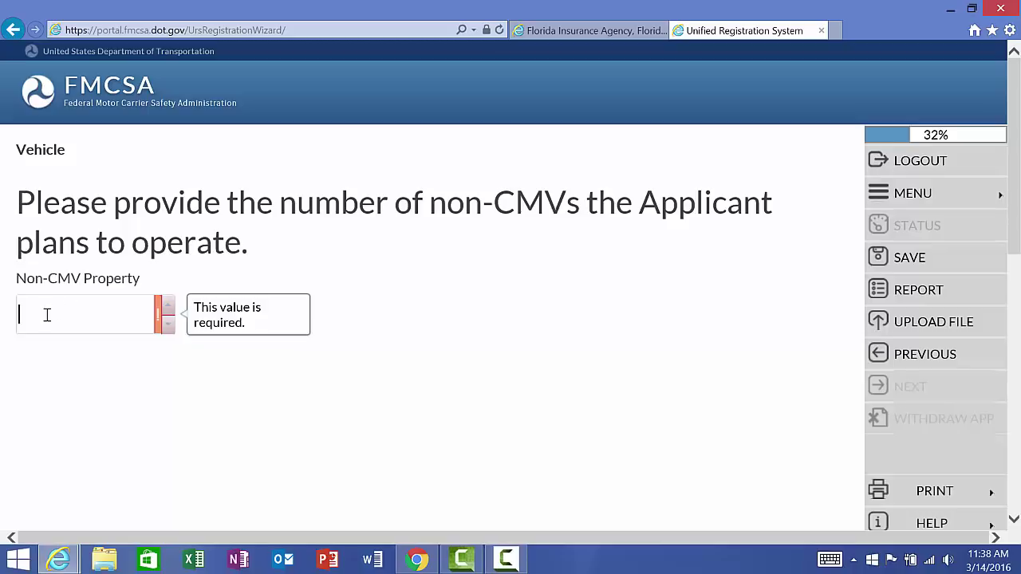
{"action": "type", "text": "0"}
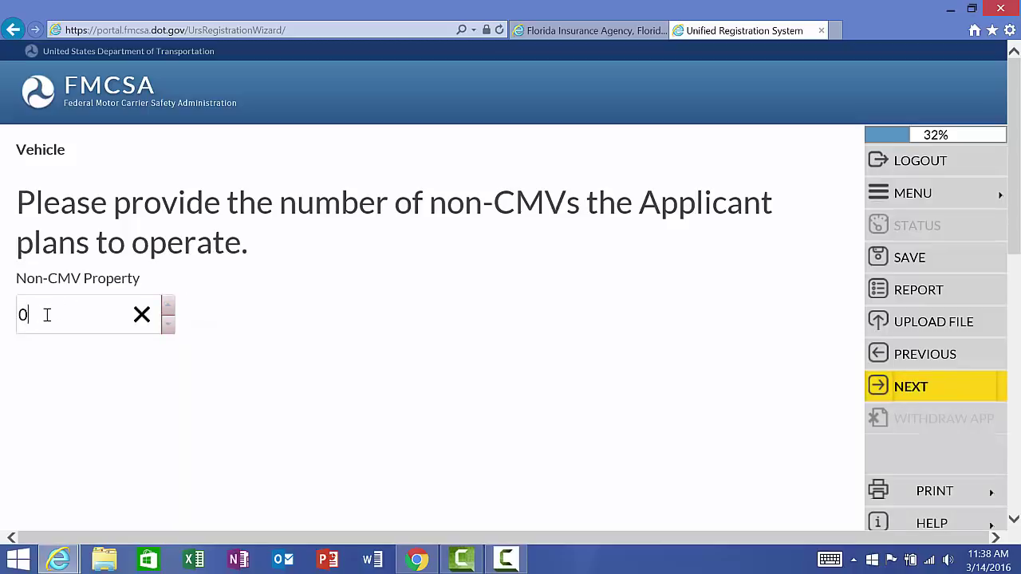
Step: Enter 1 owned truck tractor and 1 owned trailer in the Vehicle Types grid
{"action": "left_click", "coordinate": [945, 391]}
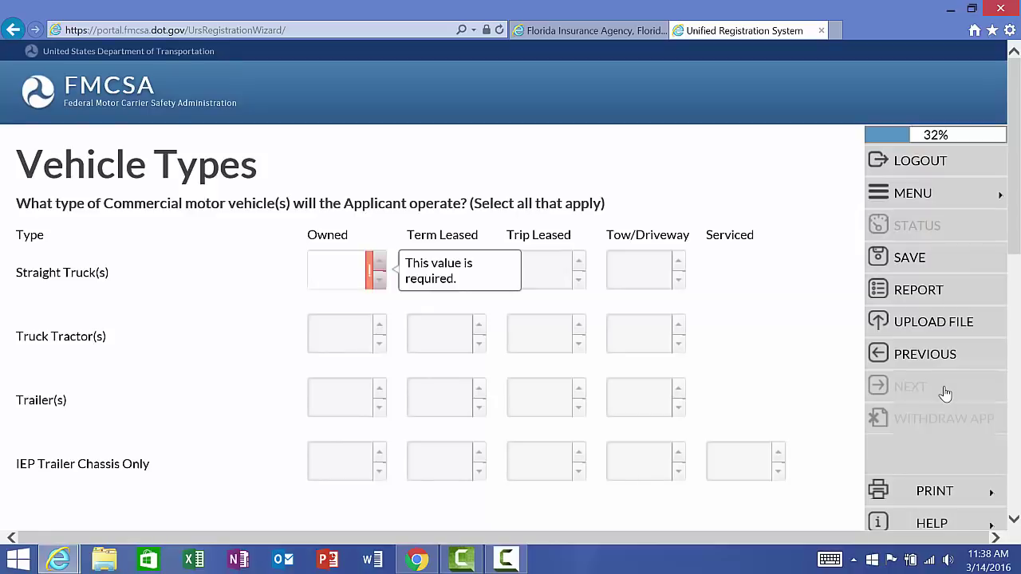
{"action": "scroll", "coordinate": [773, 391], "scroll_direction": "down", "scroll_amount": 1}
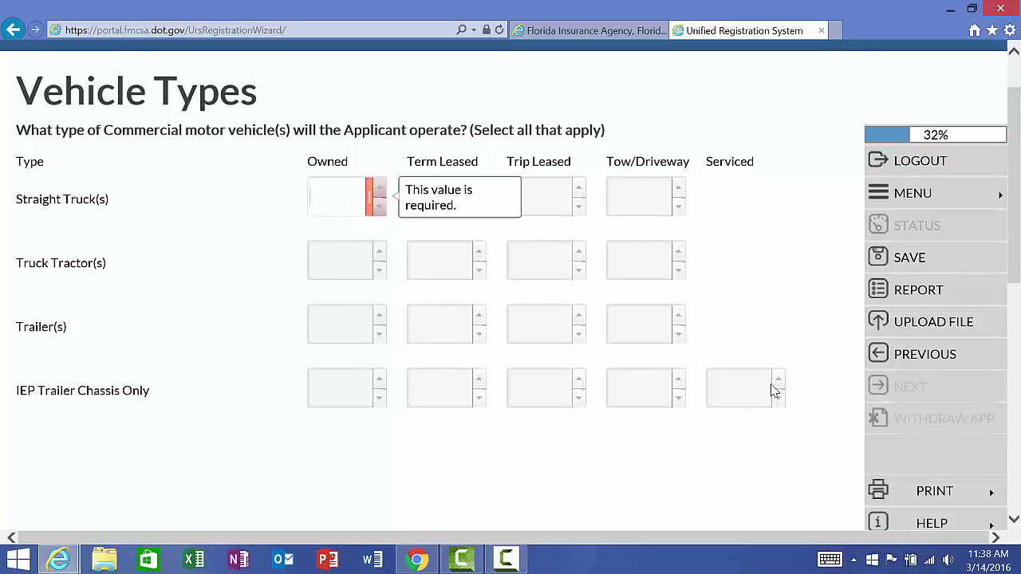
{"action": "left_click", "coordinate": [328, 262]}
{"action": "type", "text": "1"}
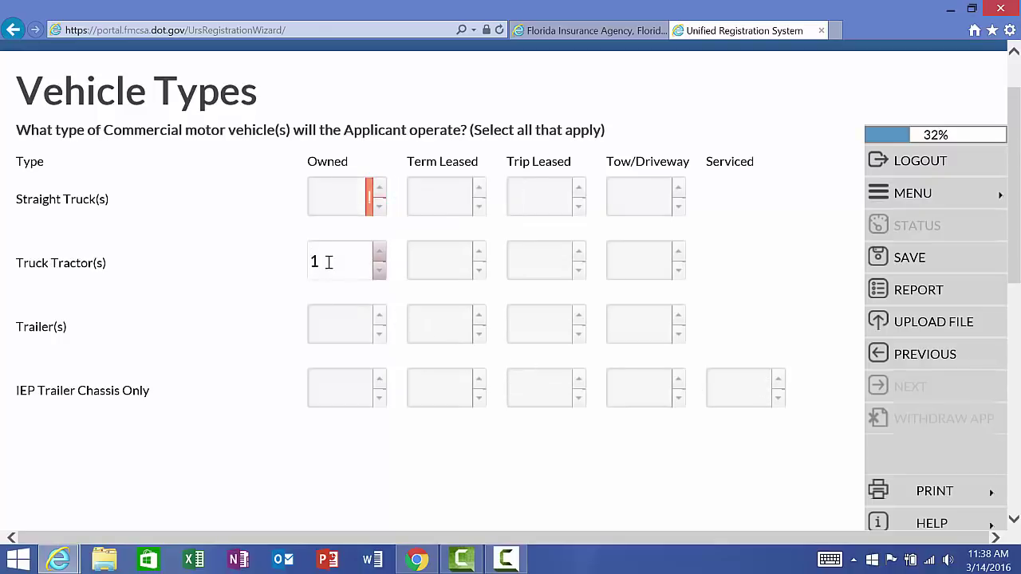
{"action": "left_click", "coordinate": [326, 331]}
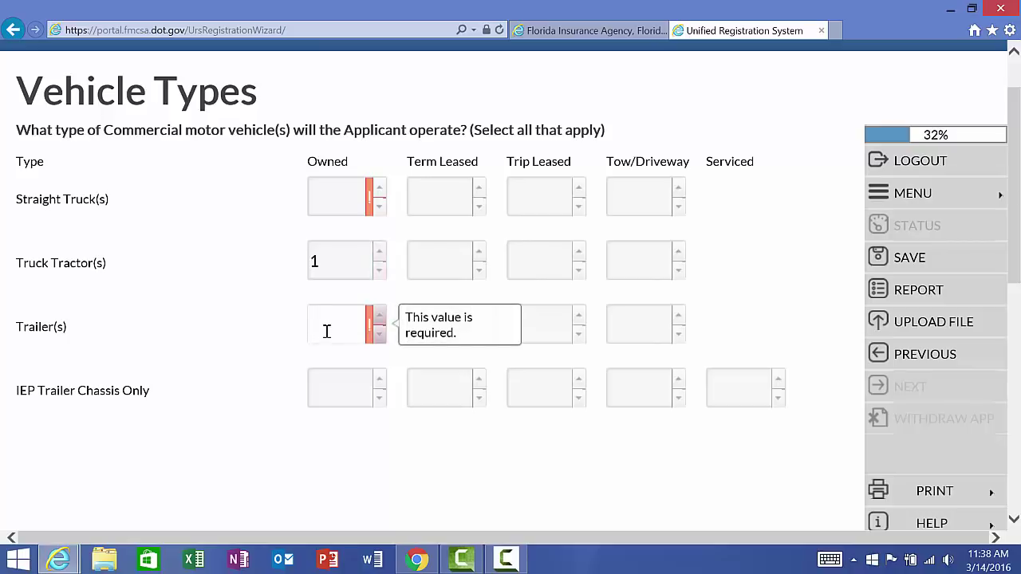
{"action": "type", "text": "1"}
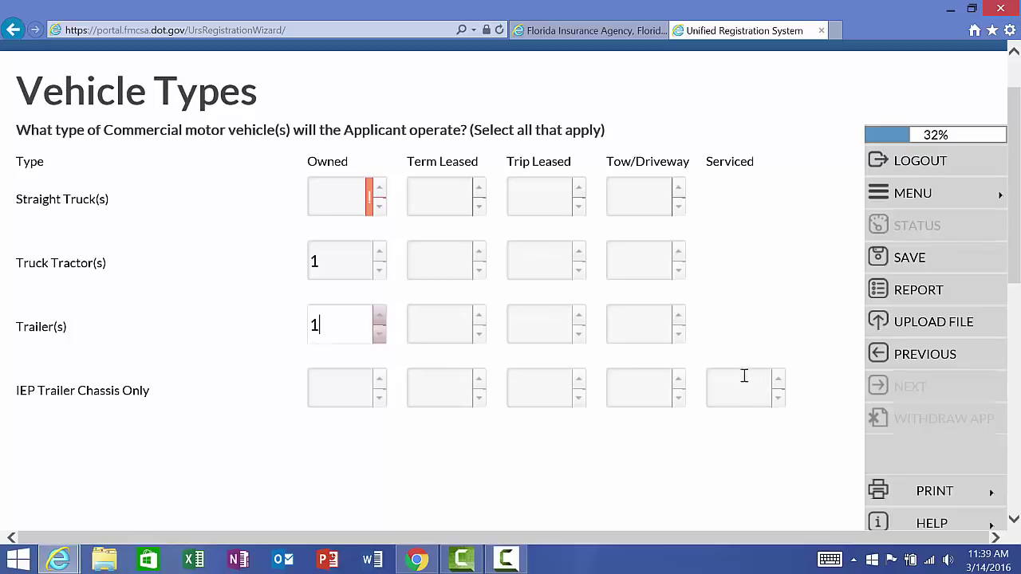
Step: Fill every remaining vehicle count, starting with owned straight trucks, with 0
{"action": "left_click", "coordinate": [325, 199]}
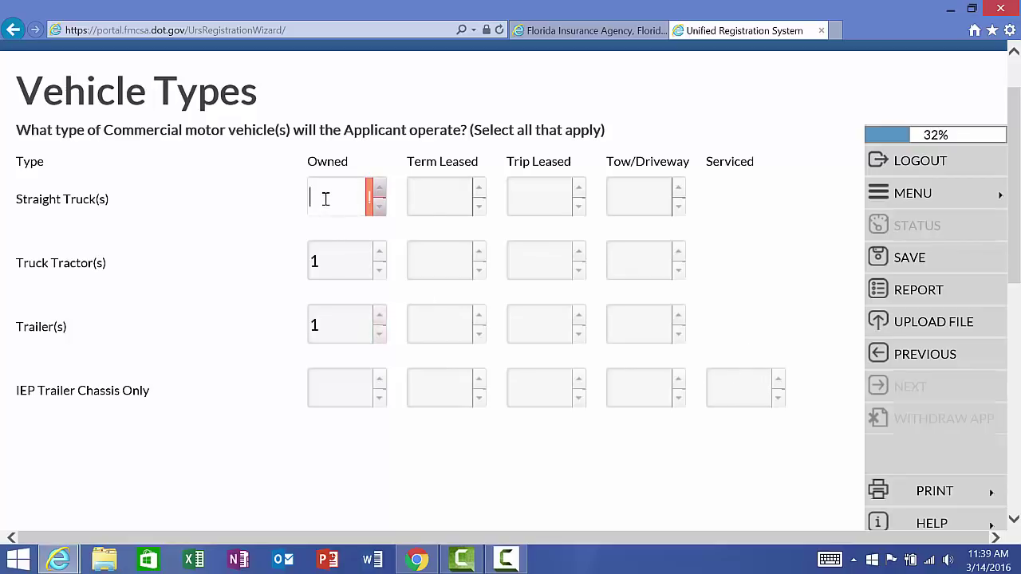
{"action": "type", "text": "0"}
{"action": "key", "text": "Tab"}
{"action": "type", "text": "0"}
{"action": "key", "text": "Tab"}
{"action": "type", "text": "0"}
{"action": "key", "text": "Tab"}
{"action": "type", "text": "0"}
{"action": "key", "text": "Tab"}
{"action": "key", "text": "Tab"}
{"action": "type", "text": "0"}
{"action": "key", "text": "Tab"}
{"action": "type", "text": "0"}
{"action": "key", "text": "Tab"}
{"action": "type", "text": "0"}
{"action": "key", "text": "Tab"}
{"action": "key", "text": "Tab"}
{"action": "type", "text": "0"}
{"action": "key", "text": "Tab"}
{"action": "type", "text": "0"}
{"action": "key", "text": "Tab"}
{"action": "type", "text": "0"}
{"action": "key", "text": "Tab"}
{"action": "type", "text": "0"}
{"action": "key", "text": "Tab"}
{"action": "type", "text": "0"}
{"action": "key", "text": "Tab"}
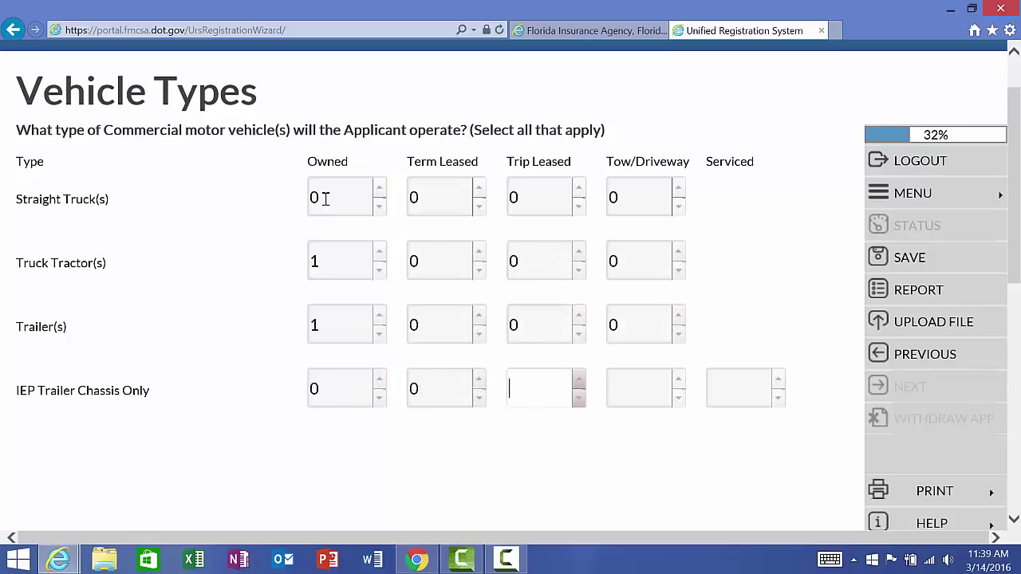
{"action": "type", "text": "0"}
{"action": "key", "text": "Tab"}
{"action": "type", "text": "0"}
{"action": "key", "text": "Tab"}
{"action": "type", "text": "0"}
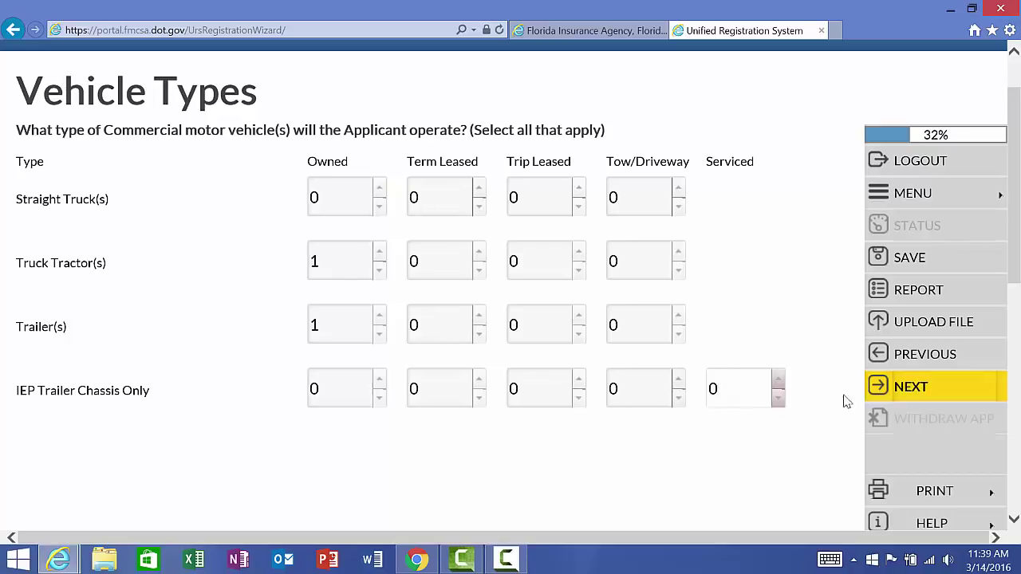
Step: Save the vehicle types and enter 0 vehicles for Canada and 0 for Mexico
{"action": "left_click", "coordinate": [884, 386]}
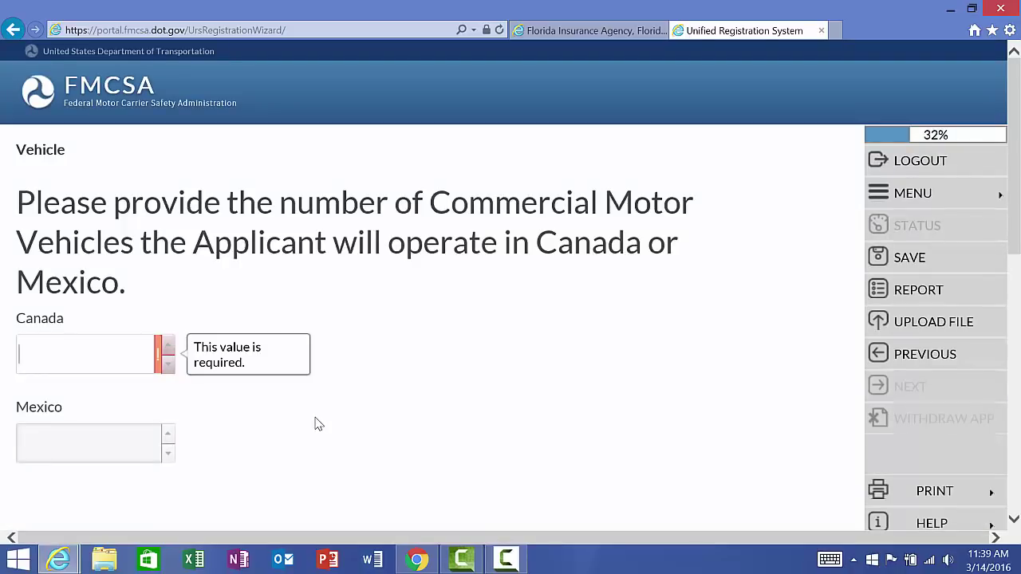
{"action": "type", "text": "0"}
{"action": "key", "text": "Tab"}
{"action": "type", "text": "0"}
{"action": "key", "text": "Tab"}
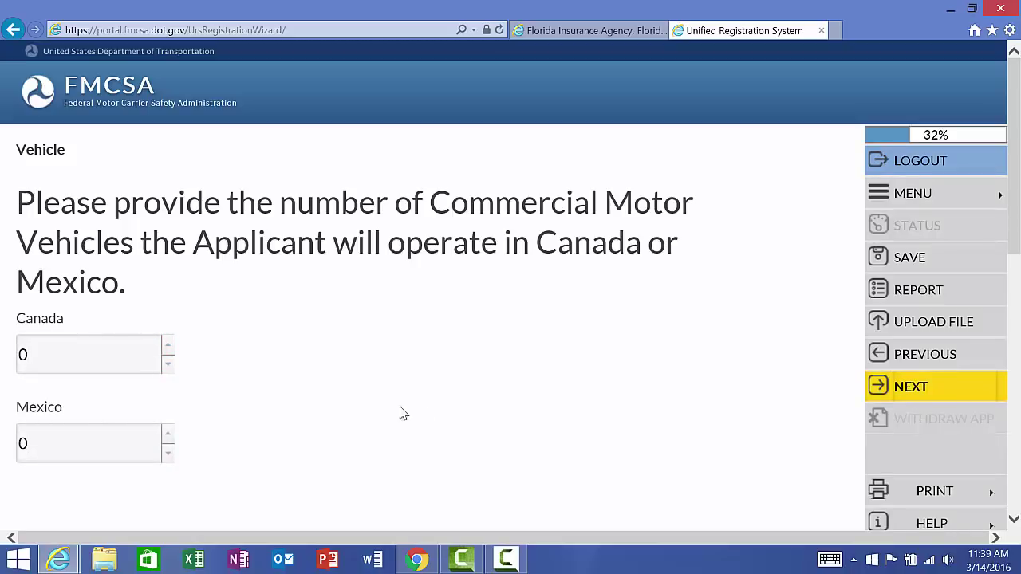
{"action": "left_click", "coordinate": [900, 388]}
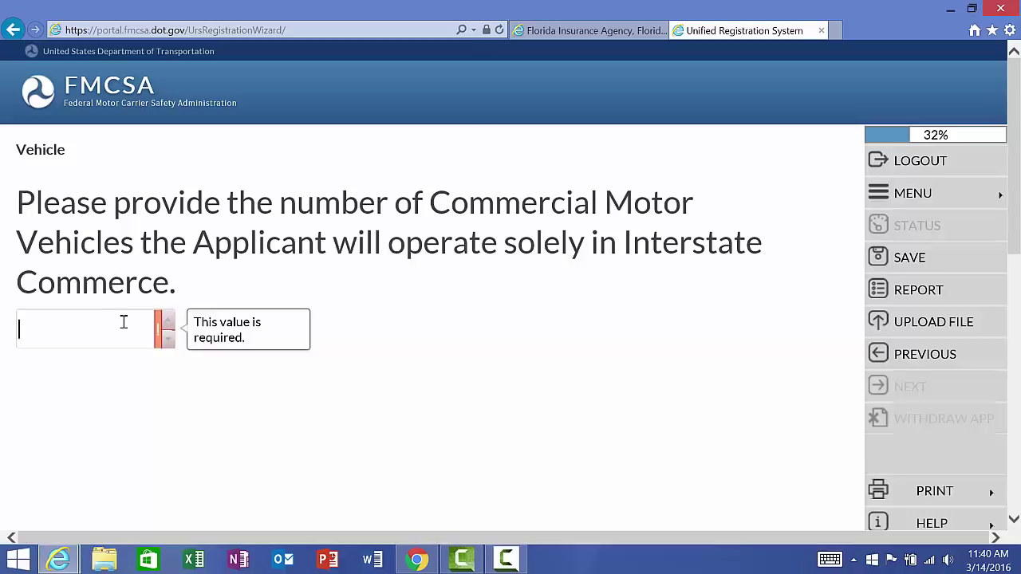
Step: Record 1 interstate and 0 intrastate vehicles, then confirm the vehicle summary
{"action": "type", "text": "1"}
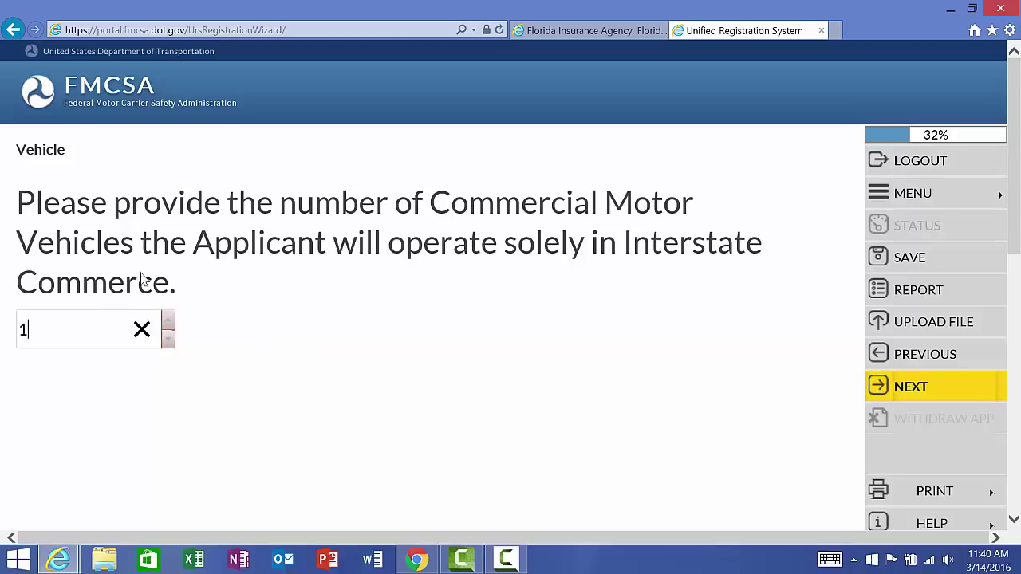
{"action": "left_click", "coordinate": [894, 388]}
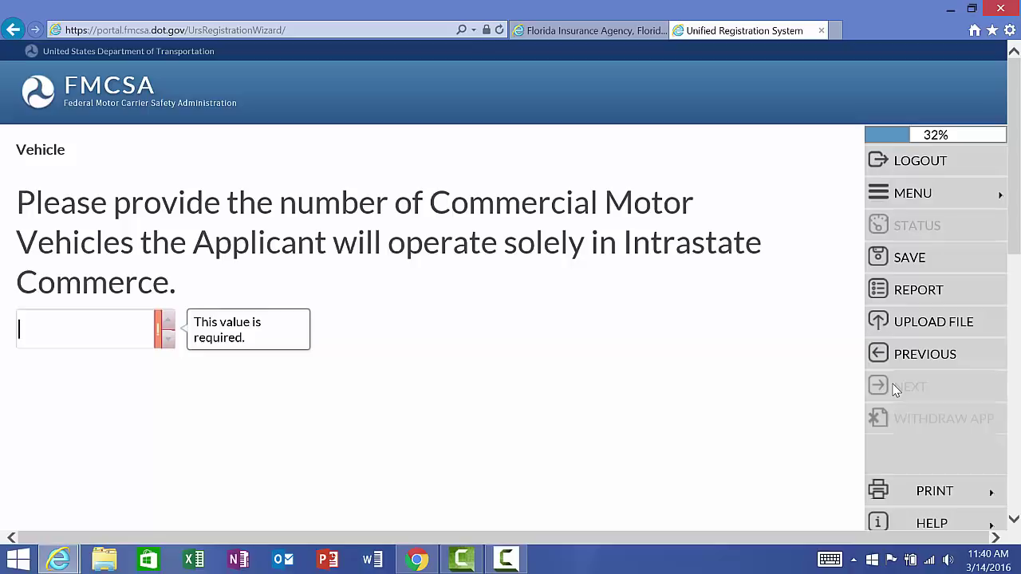
{"action": "type", "text": "0"}
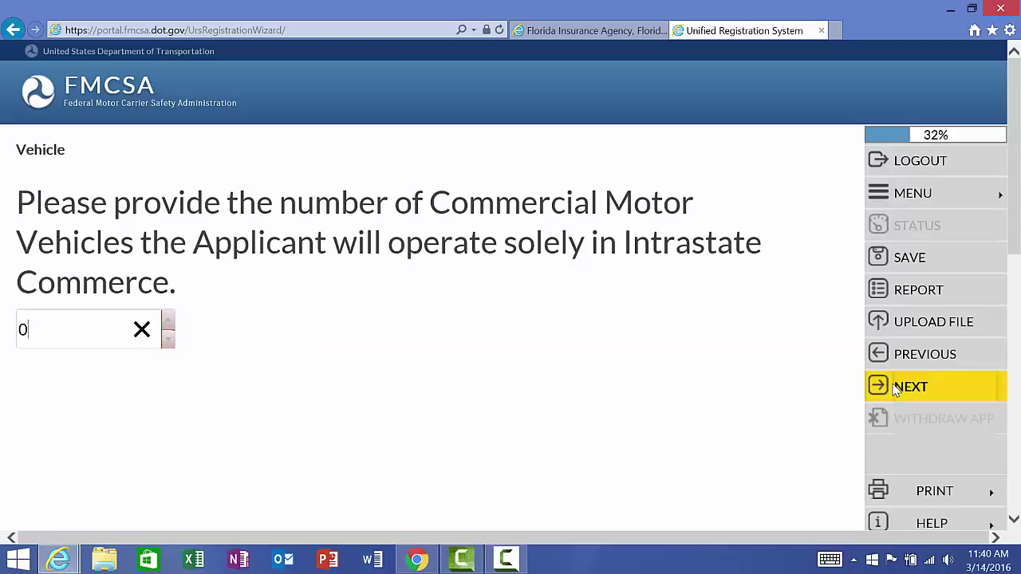
{"action": "left_click", "coordinate": [921, 394]}
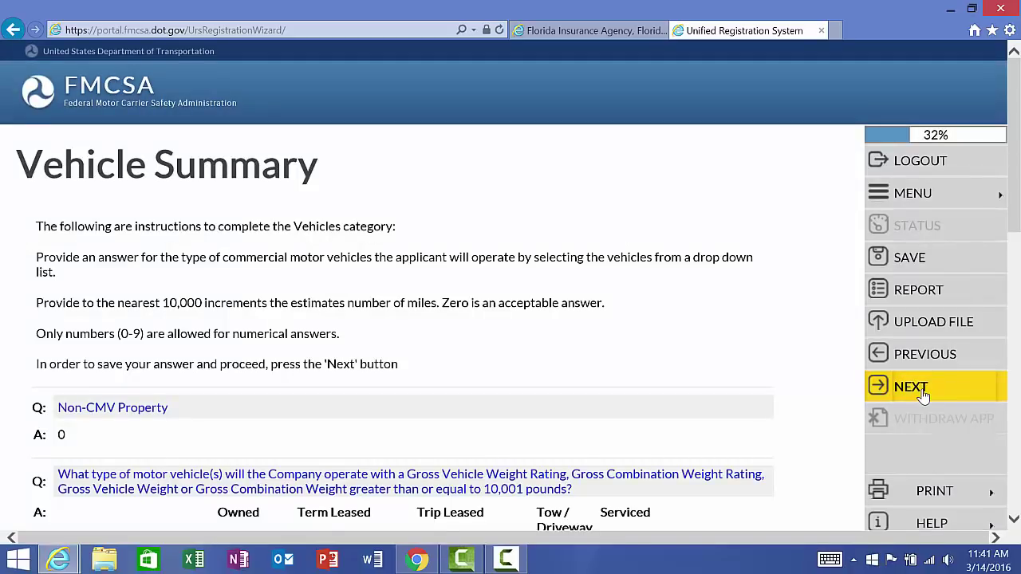
{"action": "scroll", "coordinate": [923, 397], "scroll_direction": "down", "scroll_amount": 4}
{"action": "scroll", "coordinate": [923, 397], "scroll_direction": "down", "scroll_amount": 2}
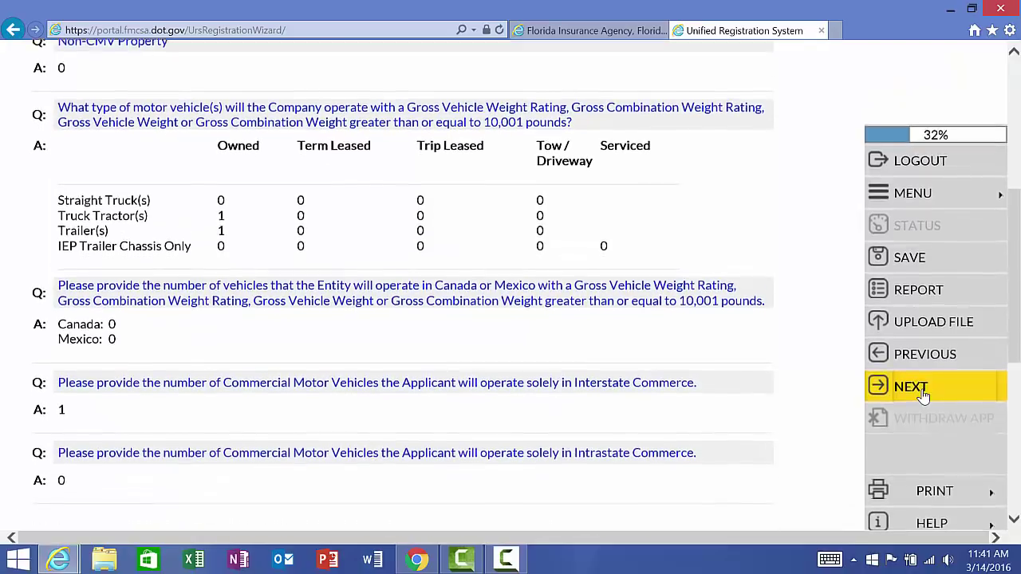
{"action": "left_click", "coordinate": [923, 396]}
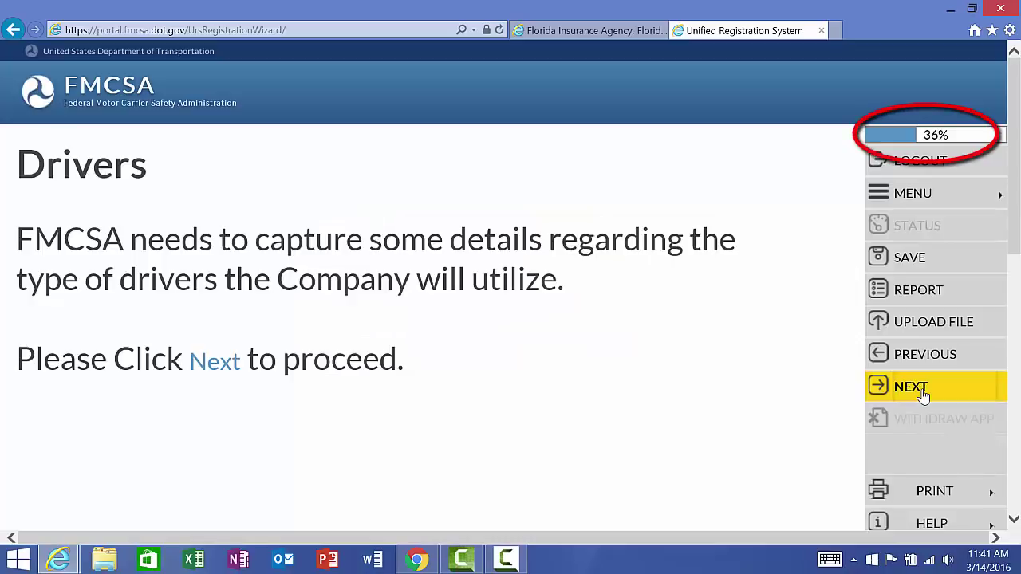
Step: Enter 1 interstate driver beyond and 0 within the 100 air-mile radius
{"action": "left_click", "coordinate": [923, 397]}
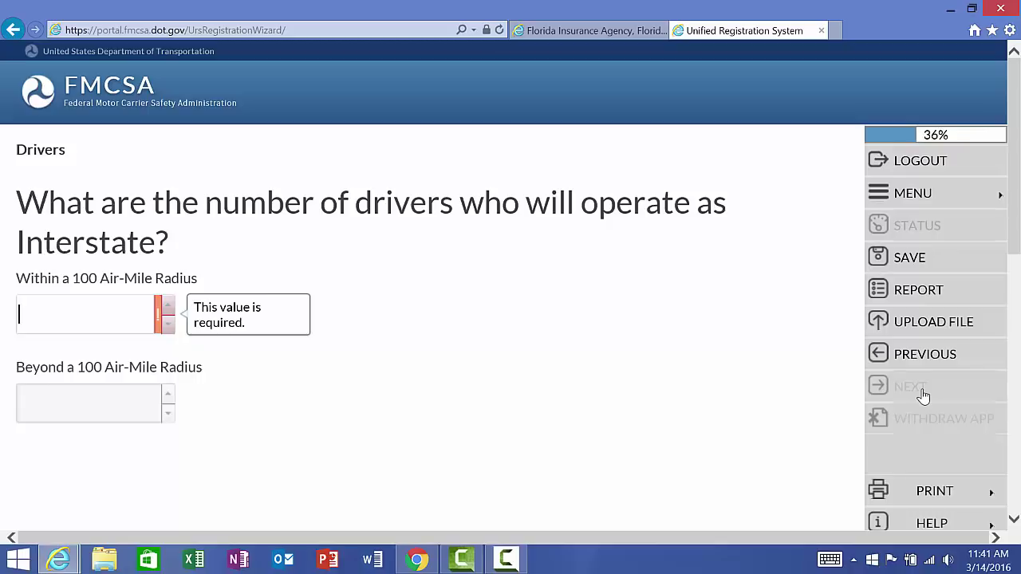
{"action": "left_click", "coordinate": [103, 409]}
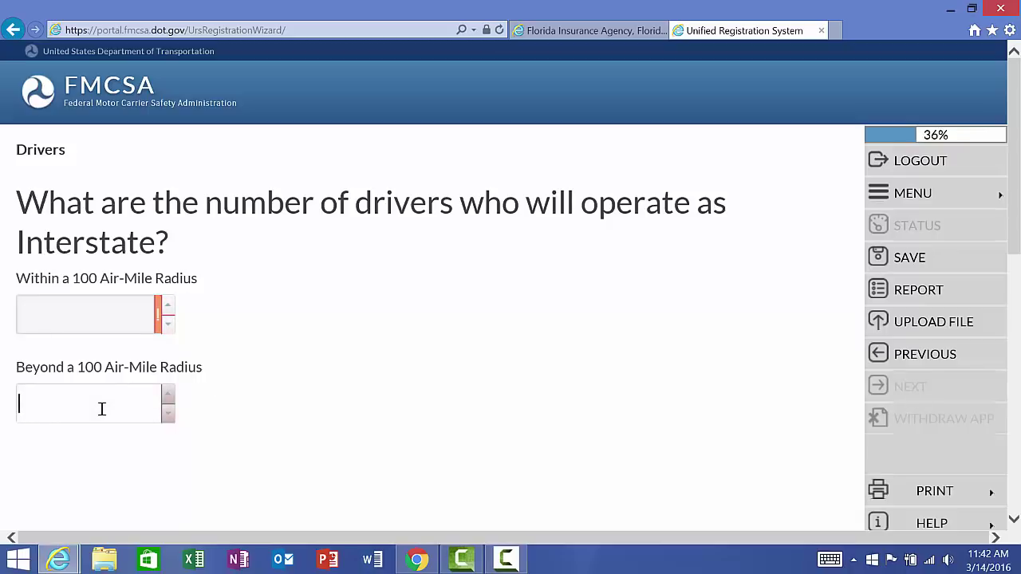
{"action": "type", "text": "1"}
{"action": "left_click", "coordinate": [111, 320]}
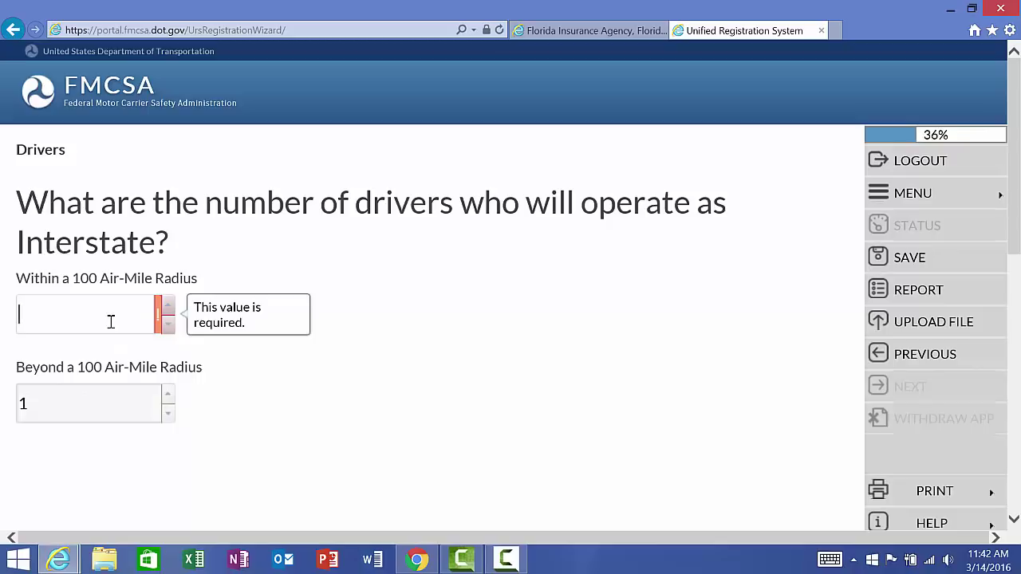
{"action": "type", "text": "0"}
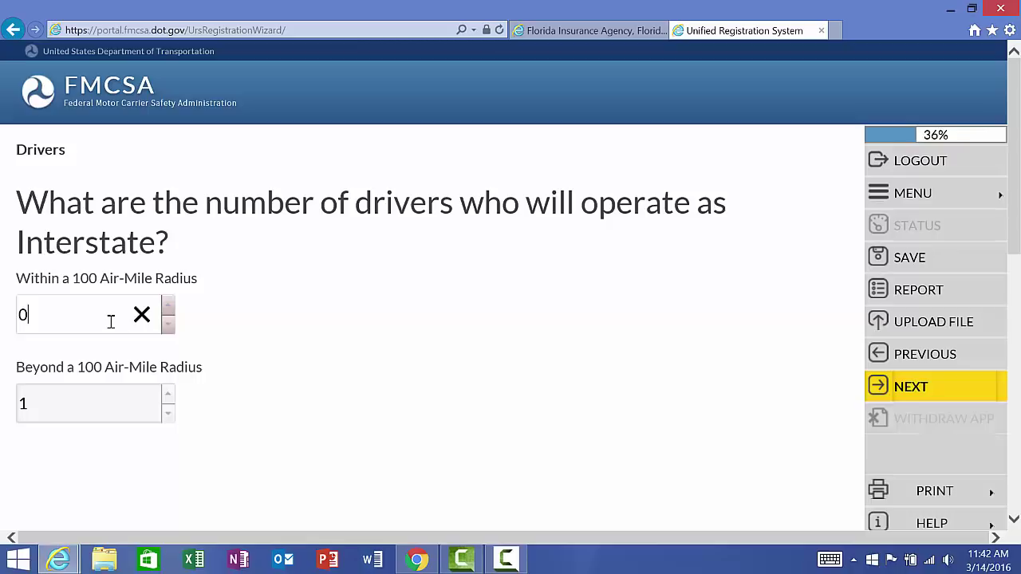
{"action": "left_click", "coordinate": [910, 388]}
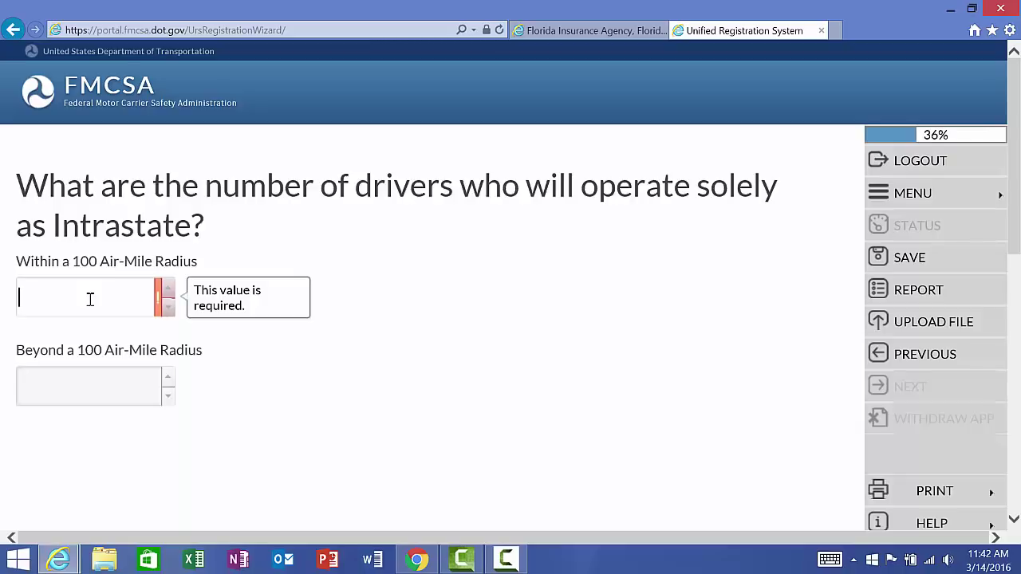
Step: Enter 0 intrastate drivers both within and beyond 100 air miles
{"action": "type", "text": "0"}
{"action": "key", "text": "Tab"}
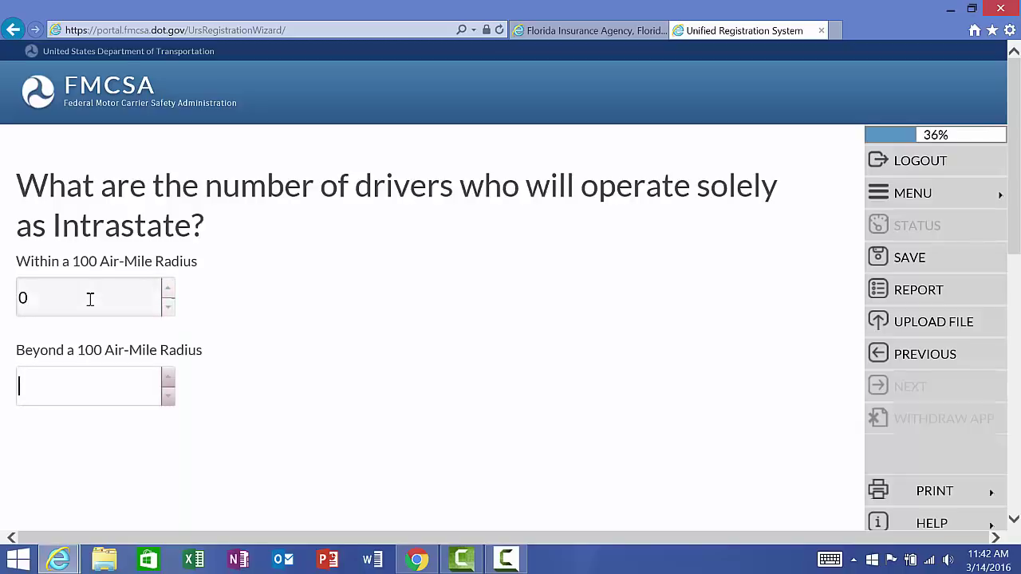
{"action": "type", "text": "0"}
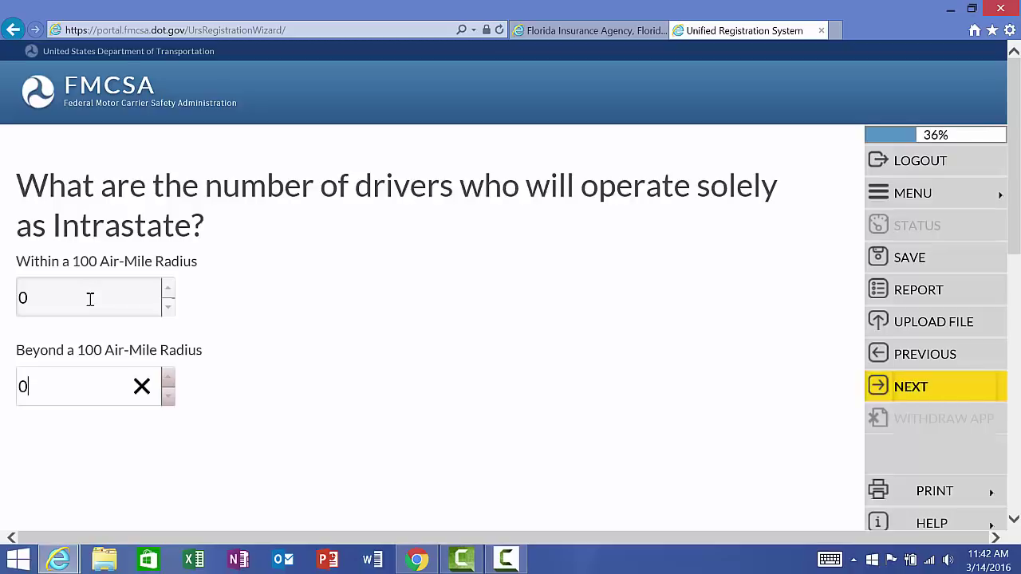
Step: Save the intrastate counts and set the CDL driver count to 1
{"action": "left_click", "coordinate": [908, 393]}
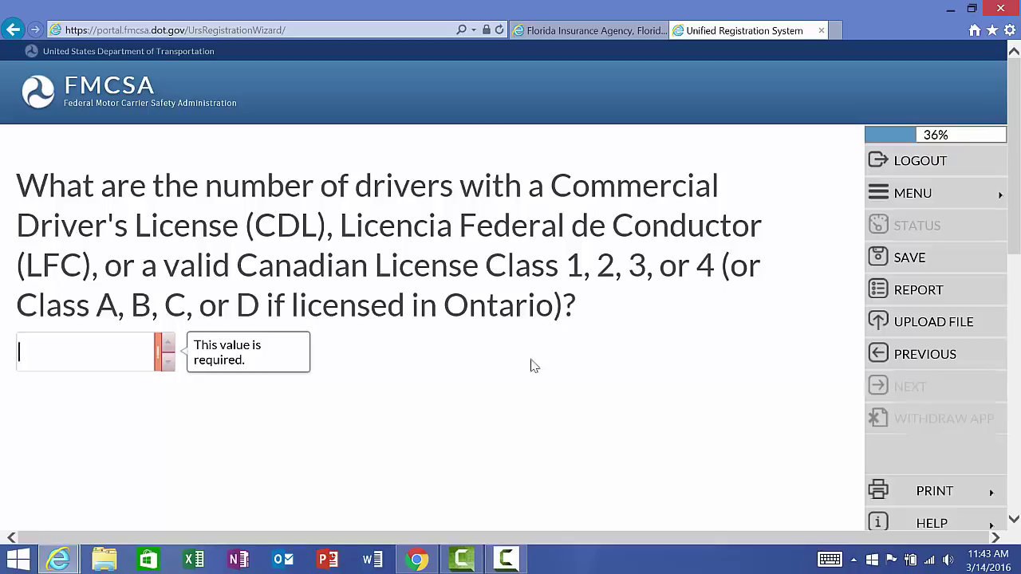
{"action": "left_click", "coordinate": [168, 346]}
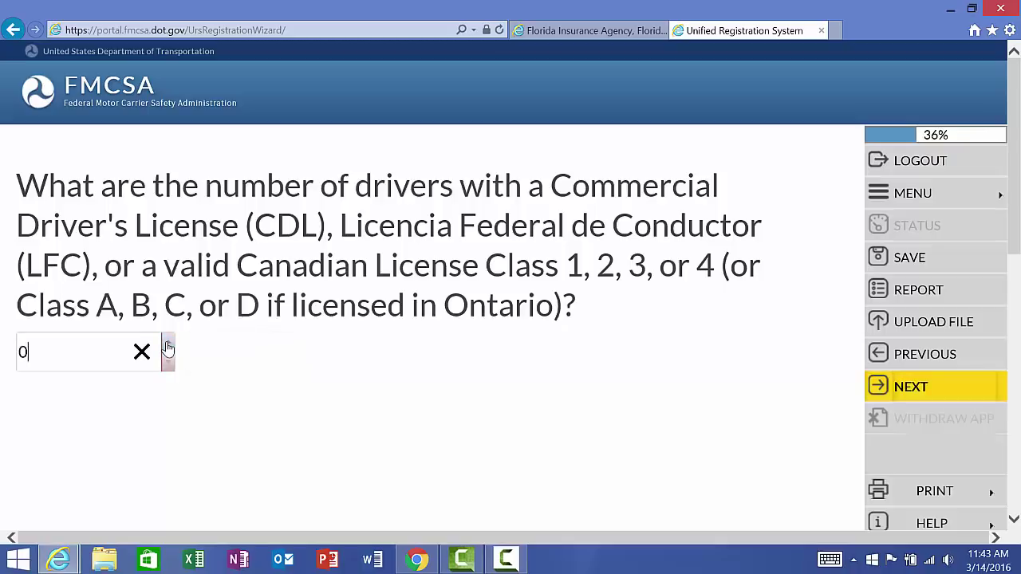
{"action": "left_click", "coordinate": [167, 346]}
{"action": "left_click", "coordinate": [985, 392]}
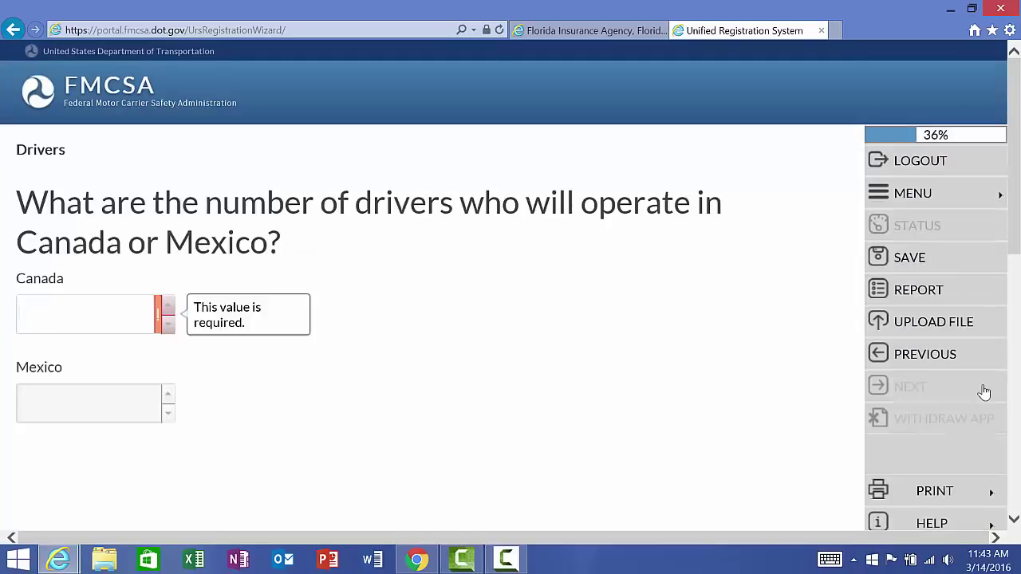
Step: Enter 0 drivers for Canada and 0 for Mexico and save them
{"action": "type", "text": "0"}
{"action": "key", "text": "Tab"}
{"action": "type", "text": "0"}
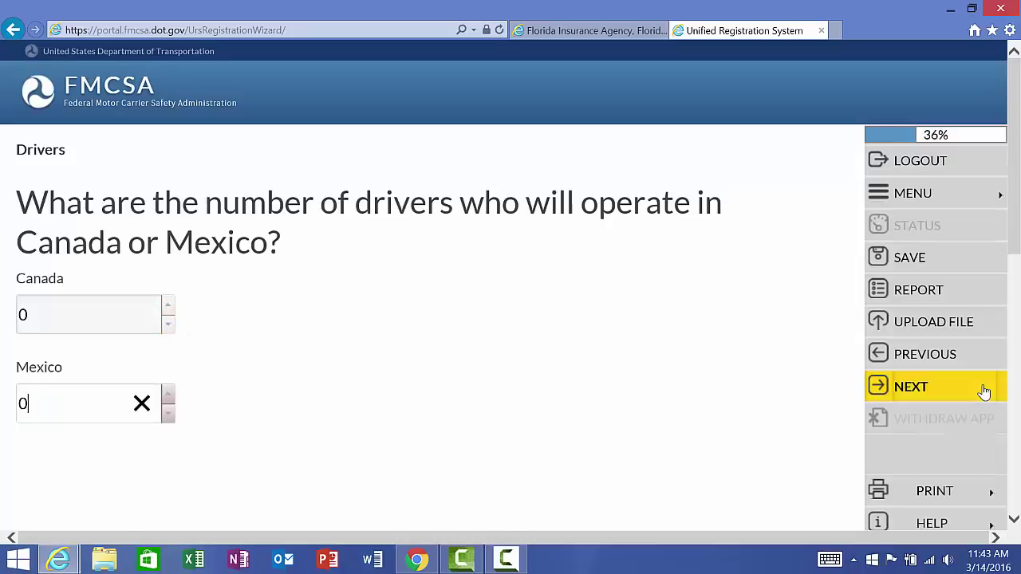
{"action": "key", "text": "Tab"}
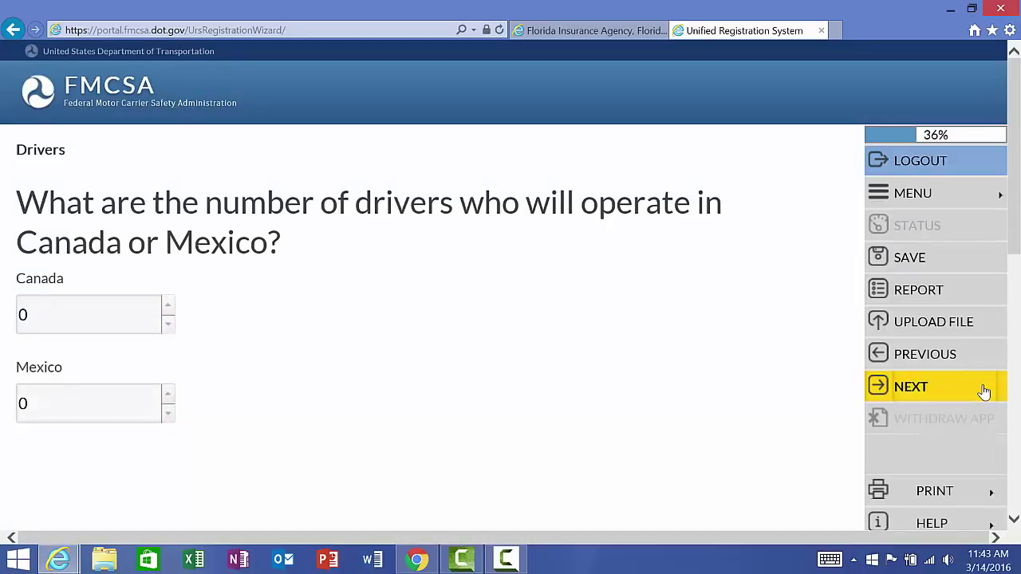
{"action": "left_click", "coordinate": [985, 391]}
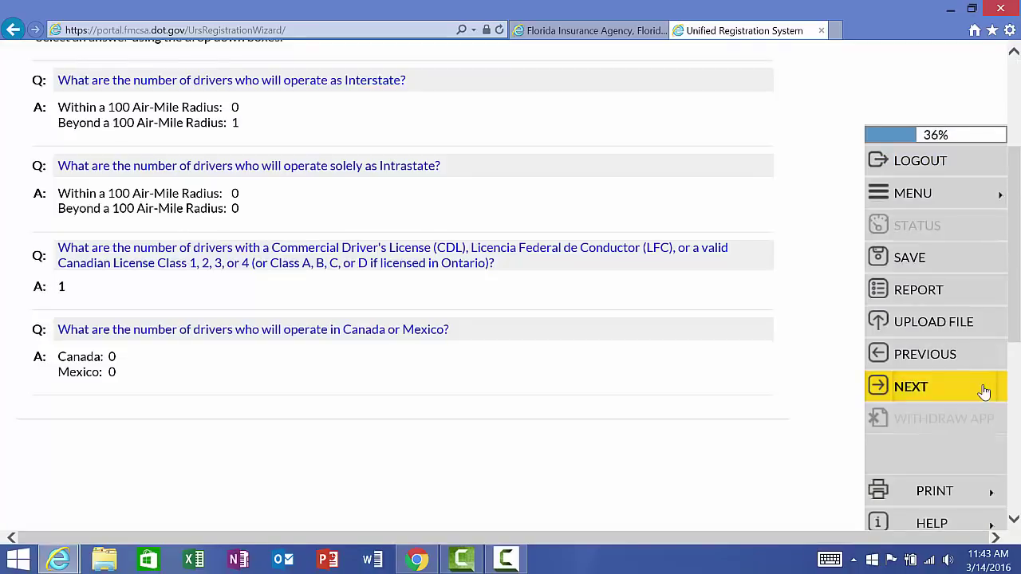
Step: Confirm the drivers summary and accept the $750,000.00 financial responsibility notice
{"action": "left_click", "coordinate": [985, 391]}
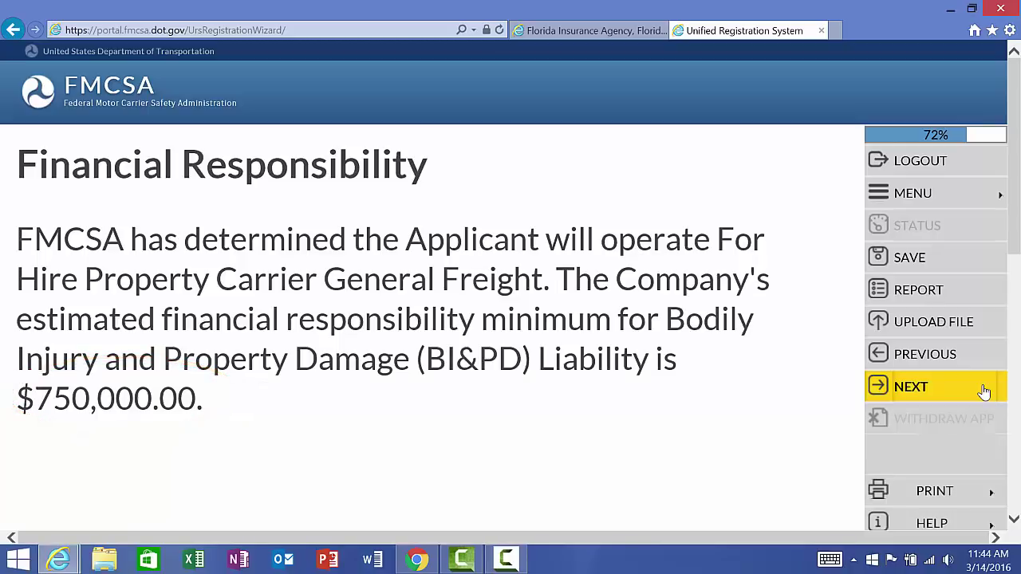
{"action": "left_click", "coordinate": [984, 392]}
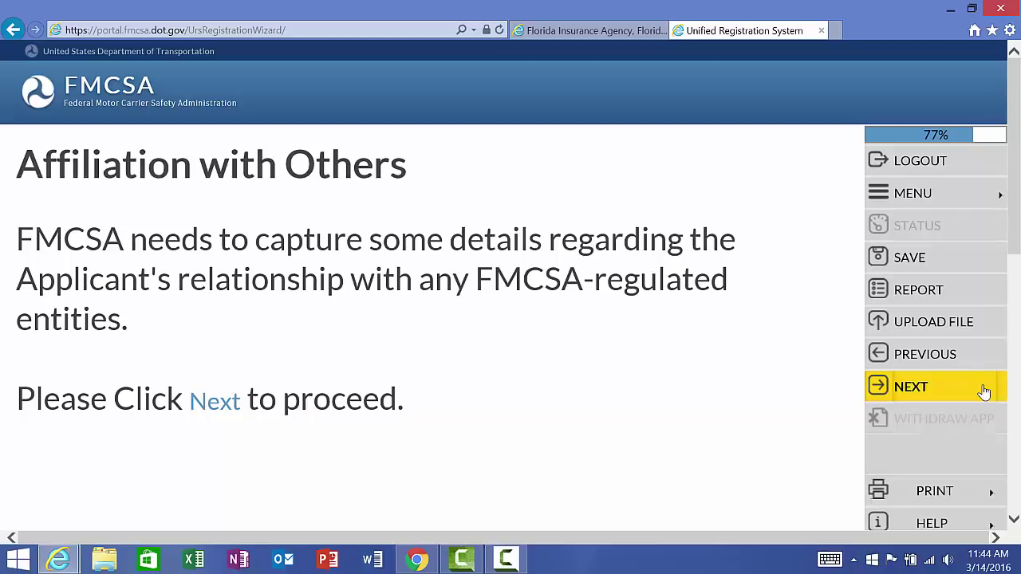
Step: Answer No to affiliation with others and proceed past the affiliation summary
{"action": "left_click", "coordinate": [985, 392]}
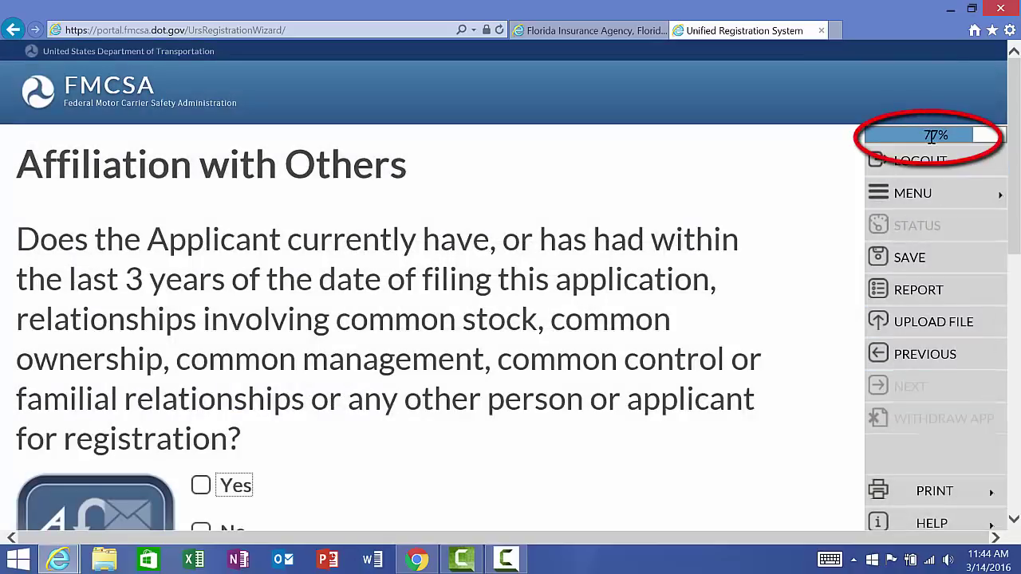
{"action": "mouse_move", "coordinate": [915, 135]}
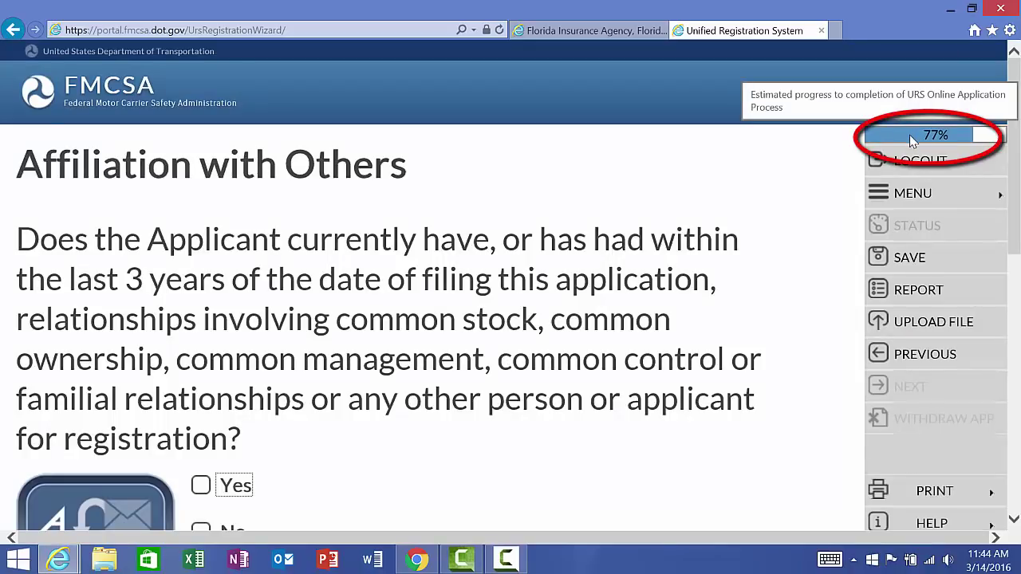
{"action": "scroll", "coordinate": [803, 223], "scroll_direction": "down", "scroll_amount": 1}
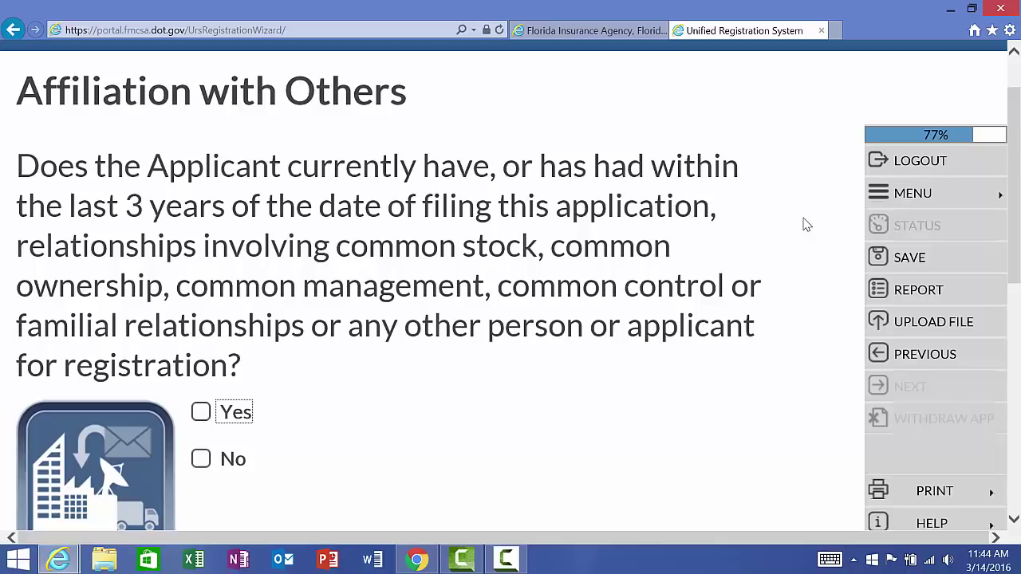
{"action": "left_click", "coordinate": [200, 459]}
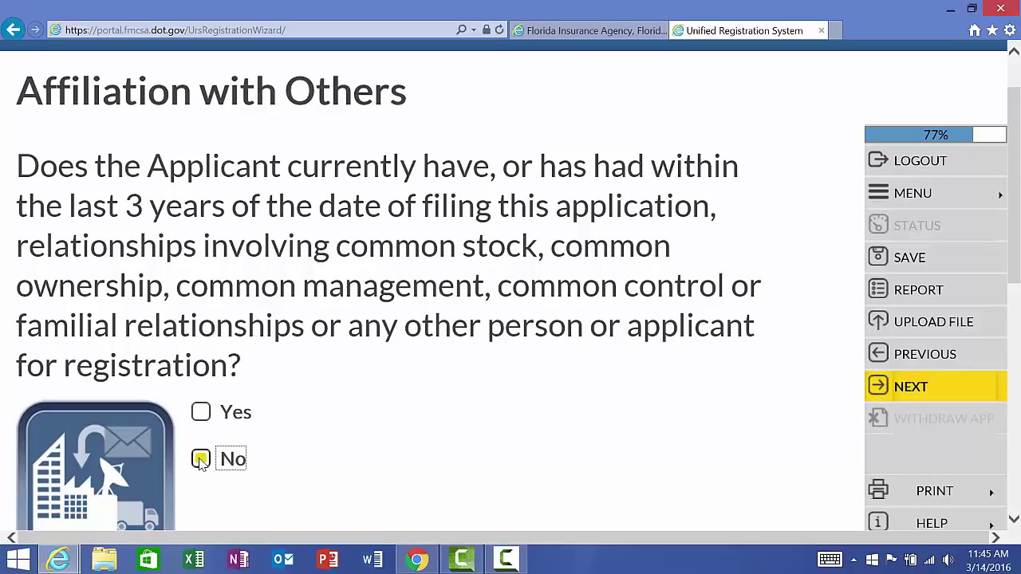
{"action": "left_click", "coordinate": [943, 389]}
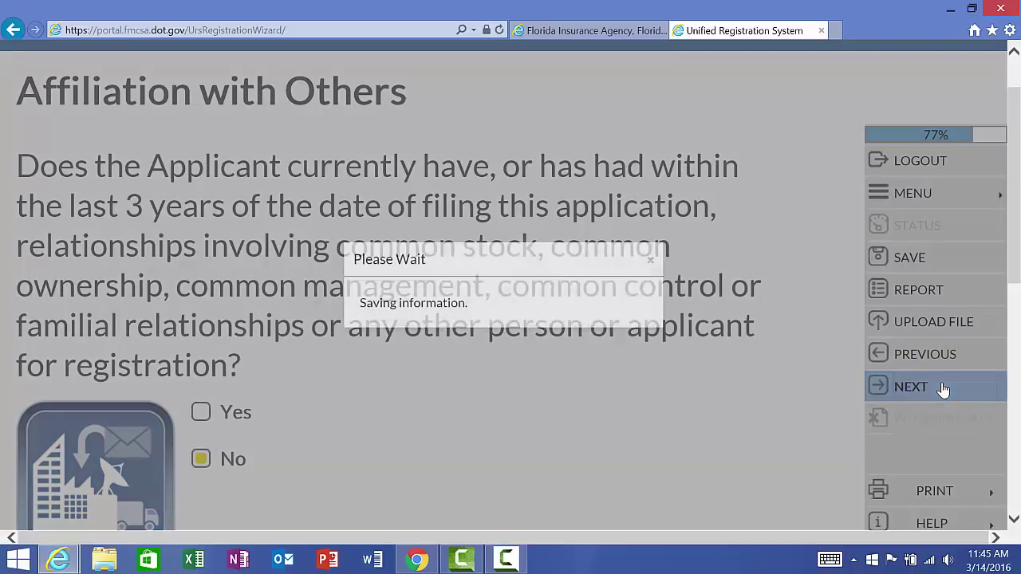
{"action": "left_click", "coordinate": [943, 389]}
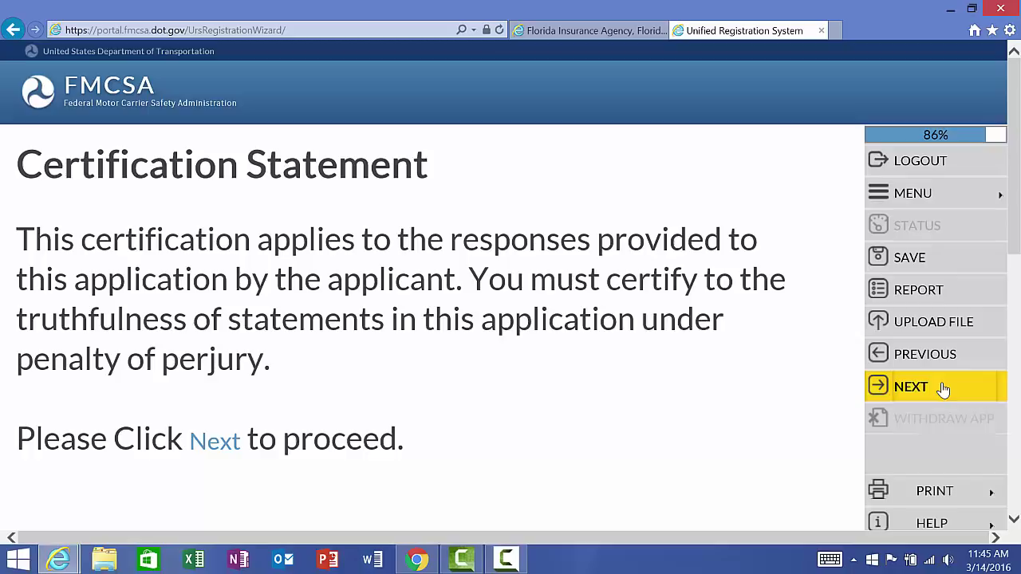
Step: Enter the signer's first and last name in the certification statement
{"action": "left_click", "coordinate": [943, 389]}
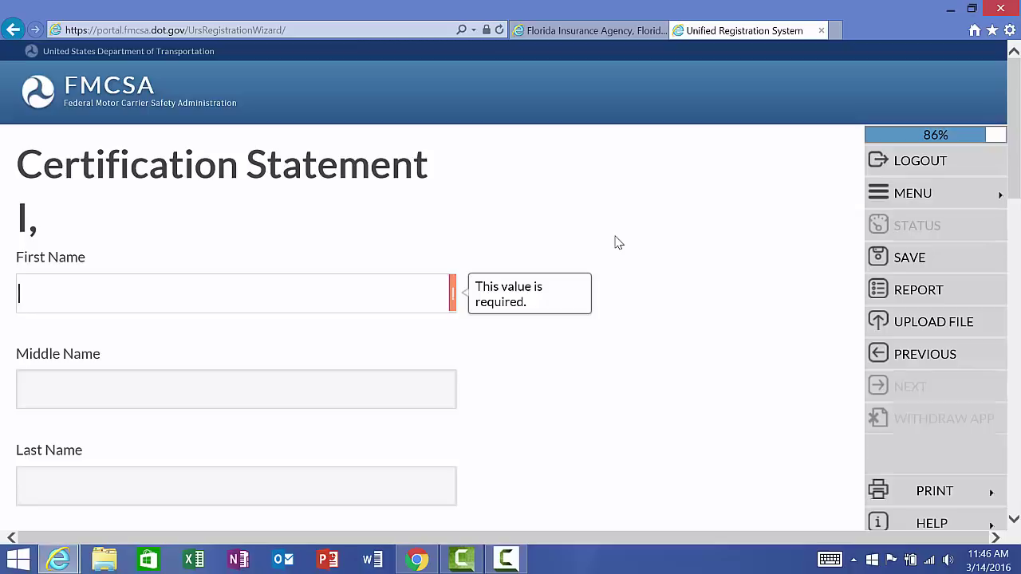
{"action": "scroll", "coordinate": [615, 243], "scroll_direction": "down", "scroll_amount": 1}
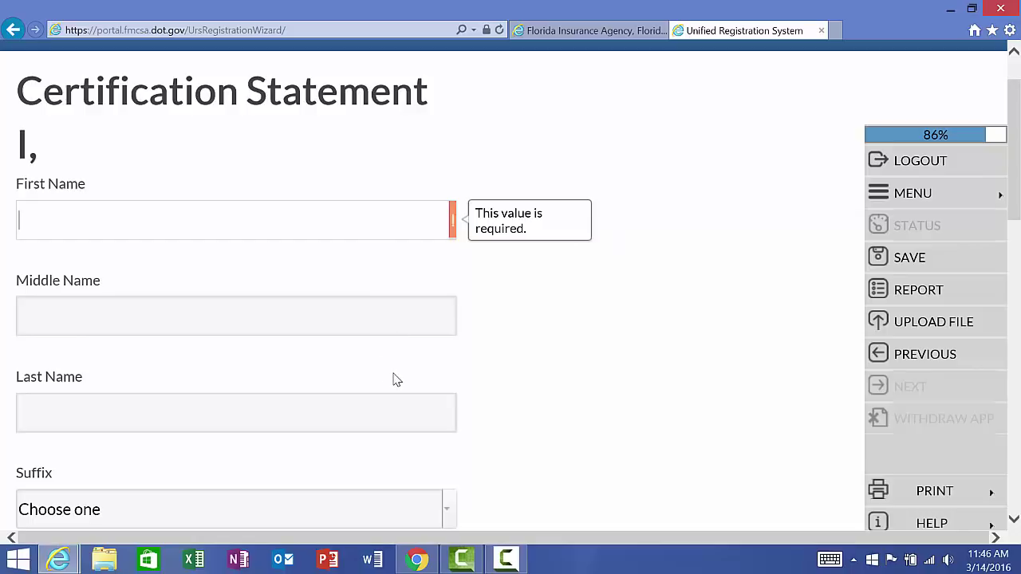
{"action": "key", "text": "Tab"}
{"action": "key", "text": "Tab"}
{"action": "key", "text": "Tab"}
{"action": "key", "text": "Tab"}
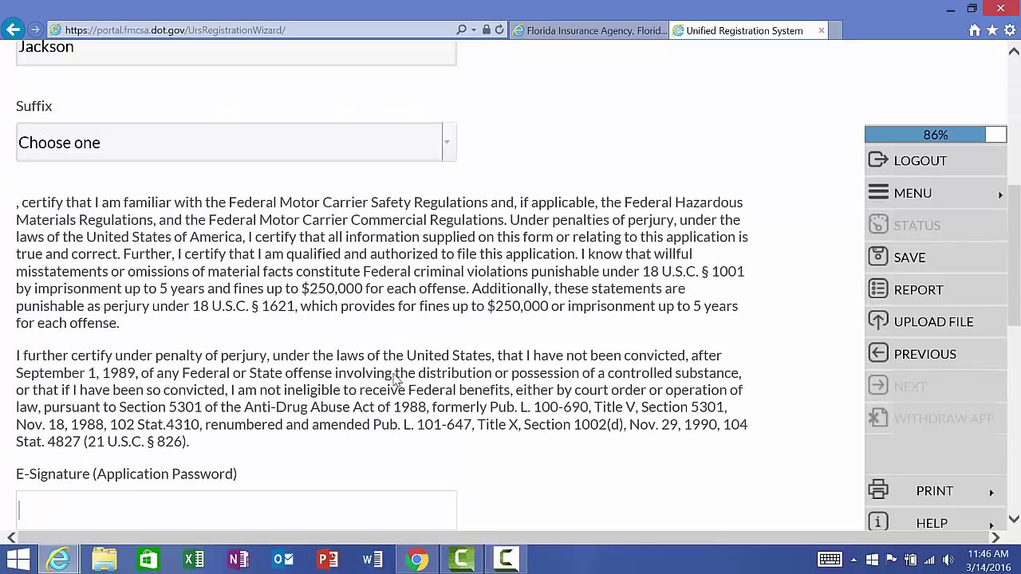
Step: E-sign with the application password, with title Vice President and date 03/14/2016
{"action": "type", "text": "•••••••••••"}
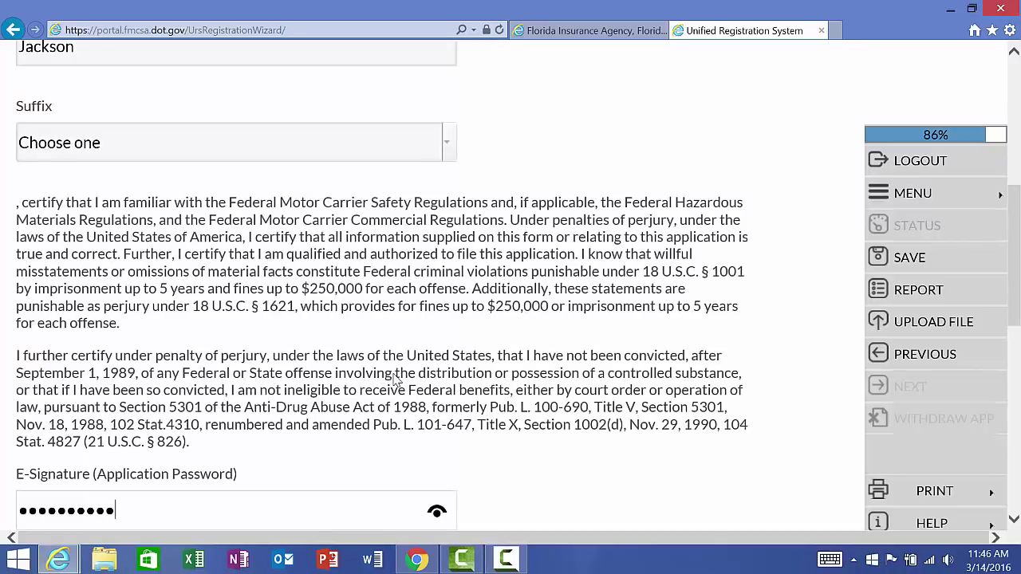
{"action": "type", "text": "•"}
{"action": "key", "text": "Tab"}
{"action": "type", "text": "Vice President"}
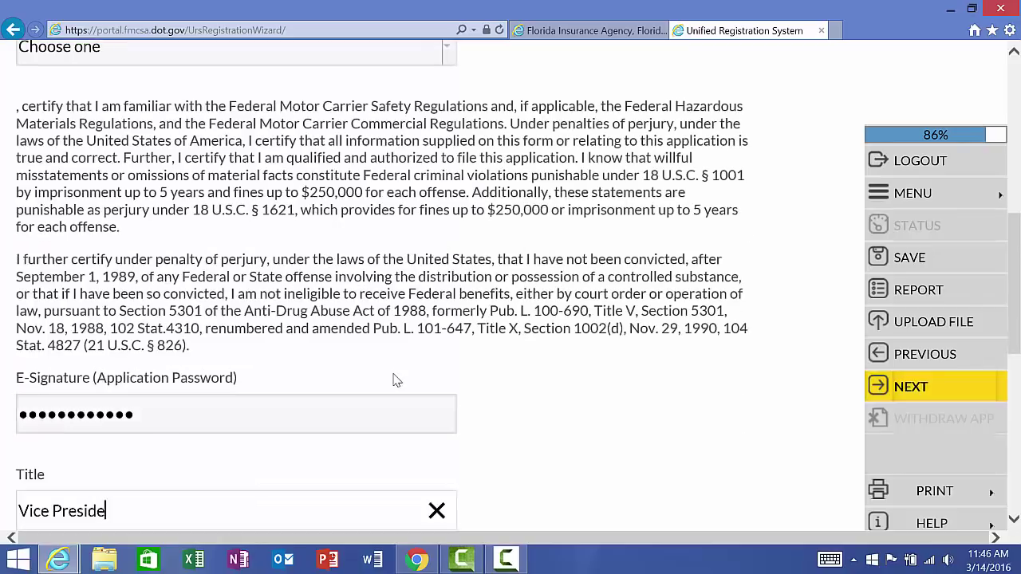
{"action": "key", "text": "Tab"}
{"action": "key", "text": "Tab"}
{"action": "key", "text": "Tab"}
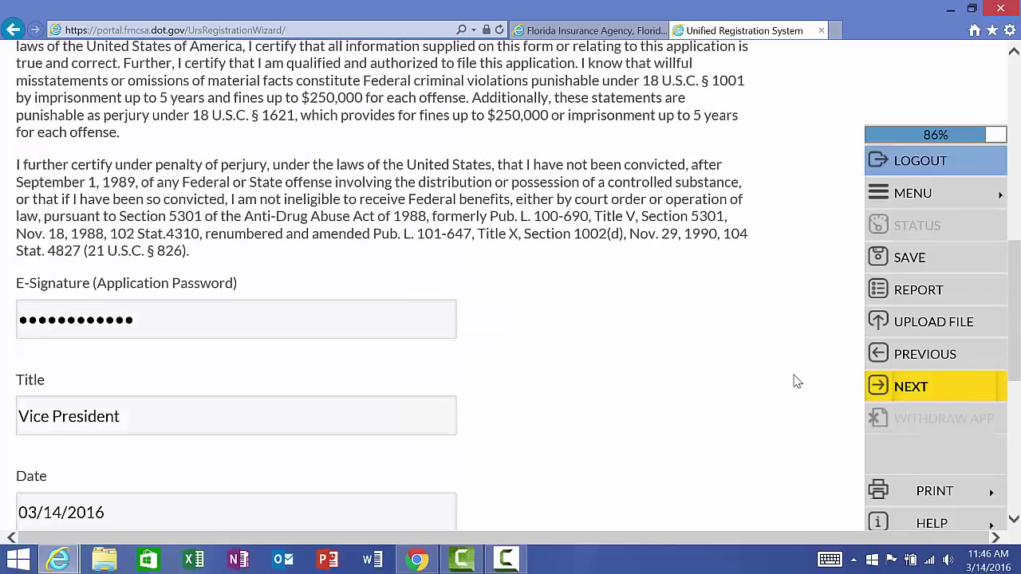
{"action": "key", "text": "Tab"}
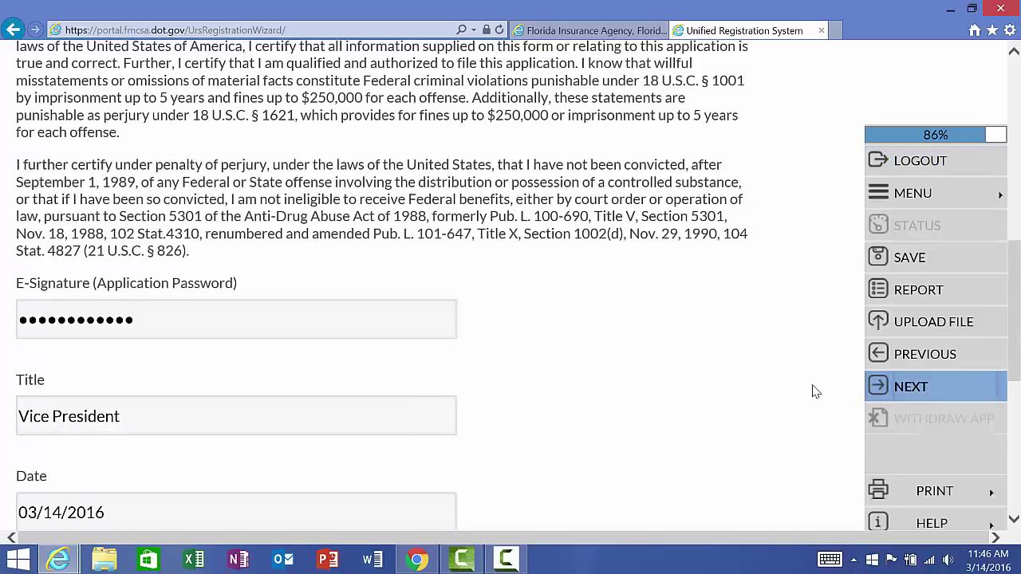